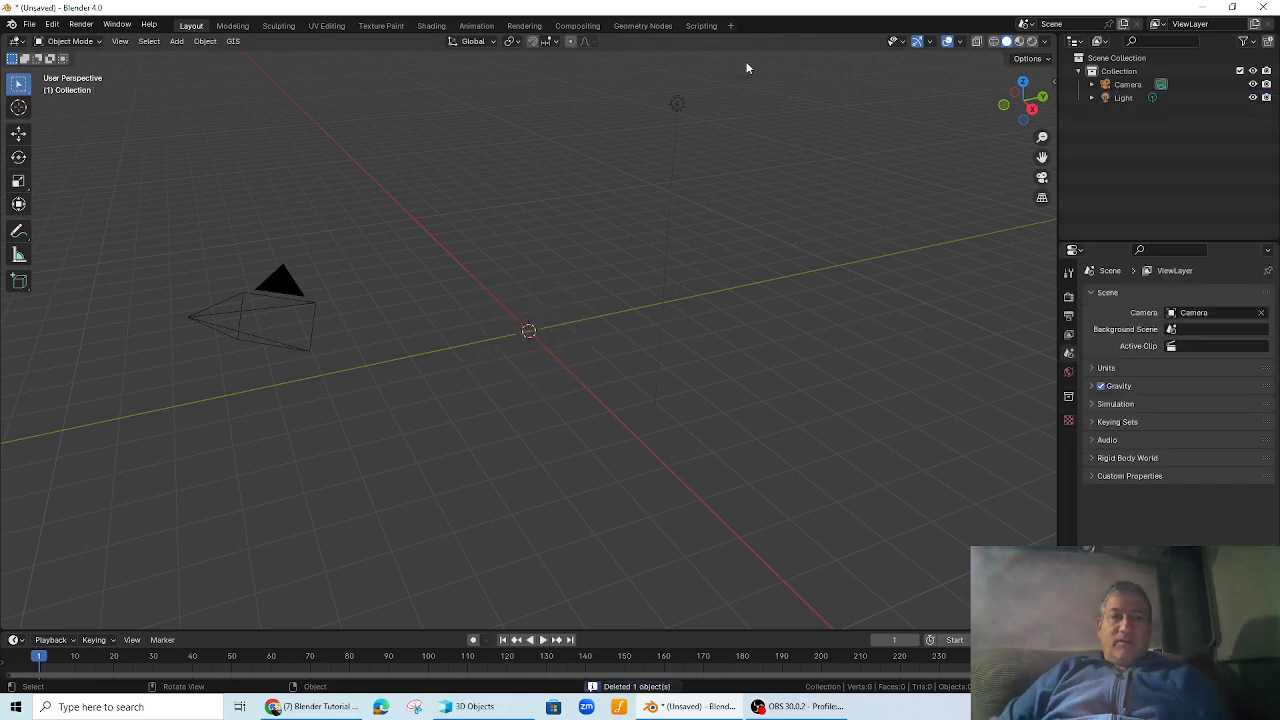
- Delete the light from the scene and add an ico sphere mesh at the origin
click(678, 110)
key(Delete)
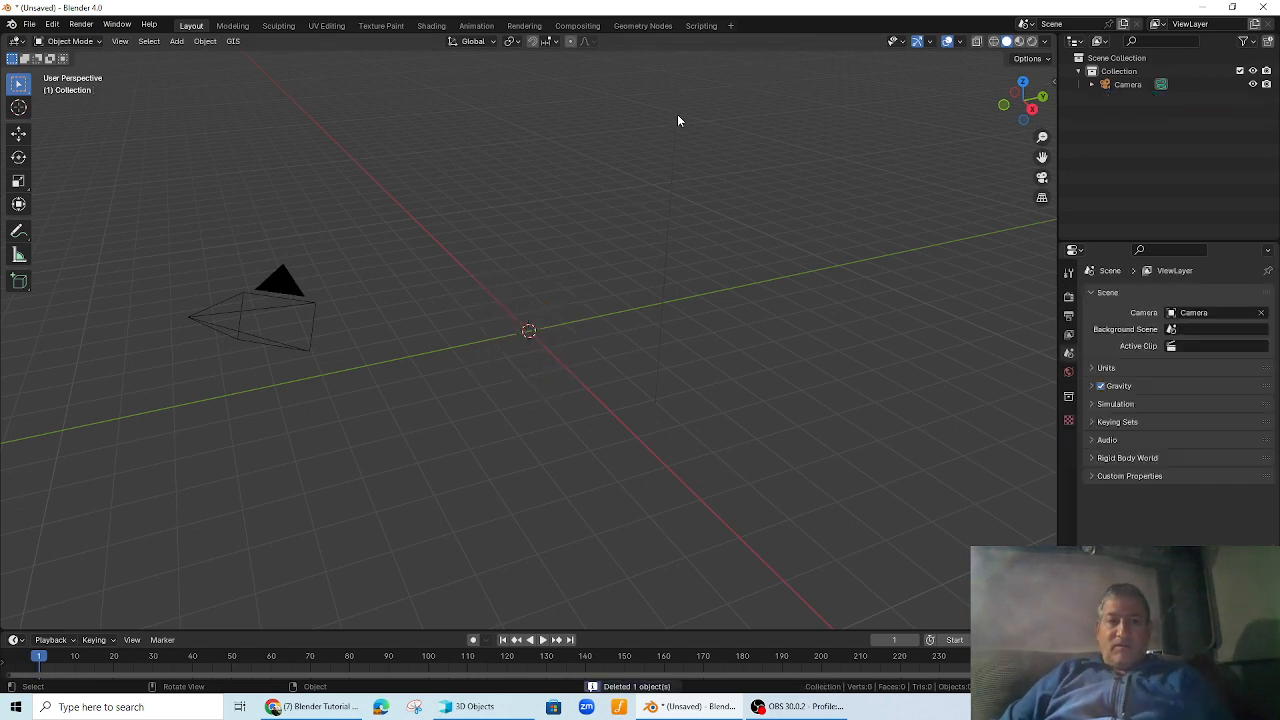
click(178, 42)
mouse_move(190, 56)
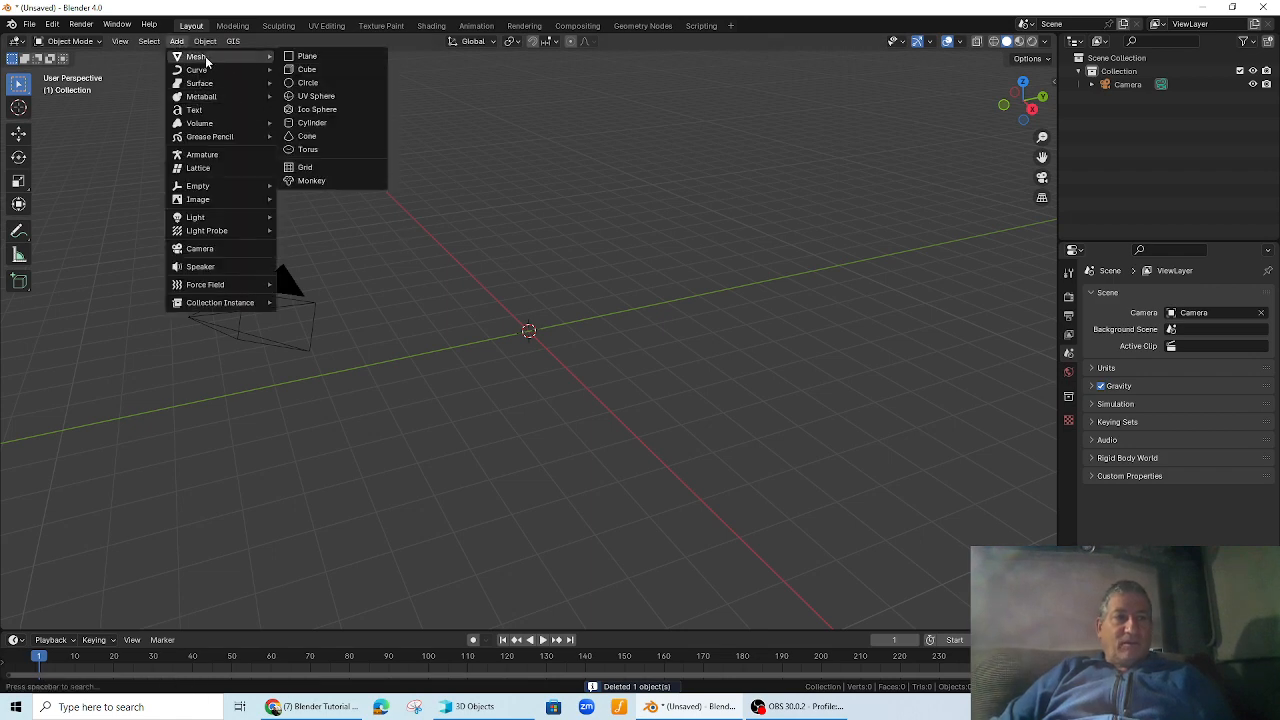
click(316, 110)
scroll(512, 302, up, 7)
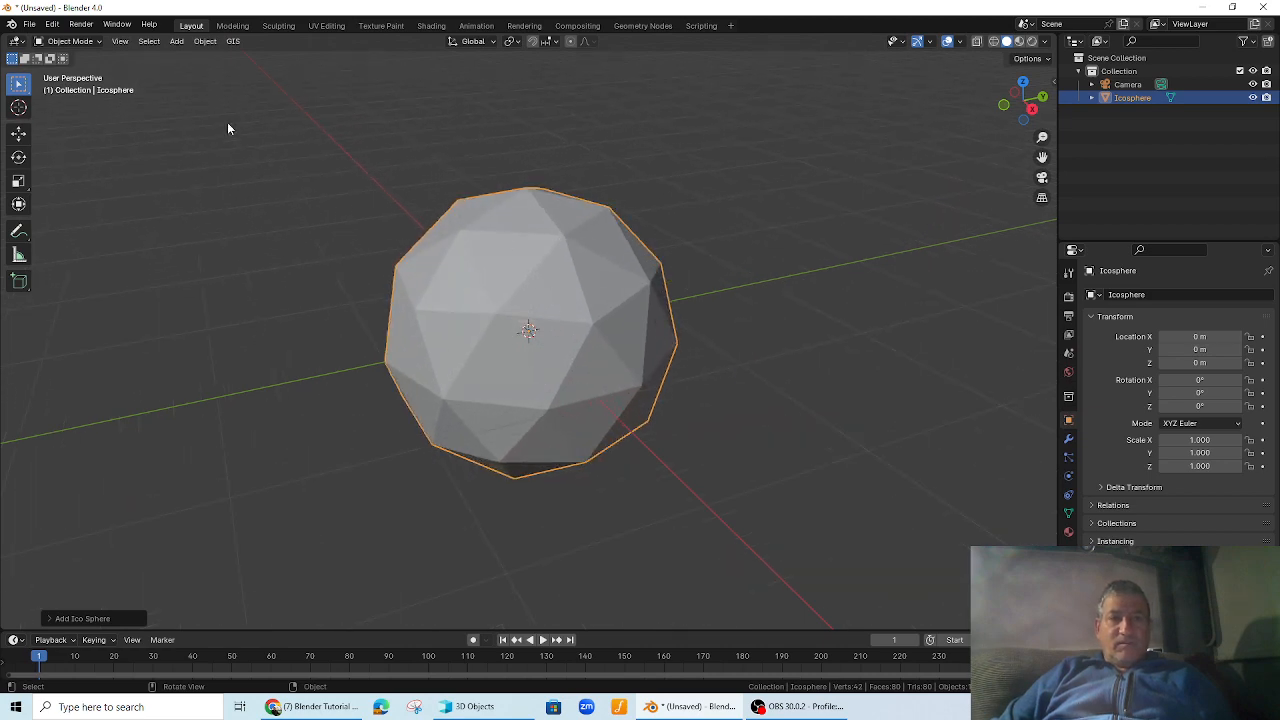
click(60, 42)
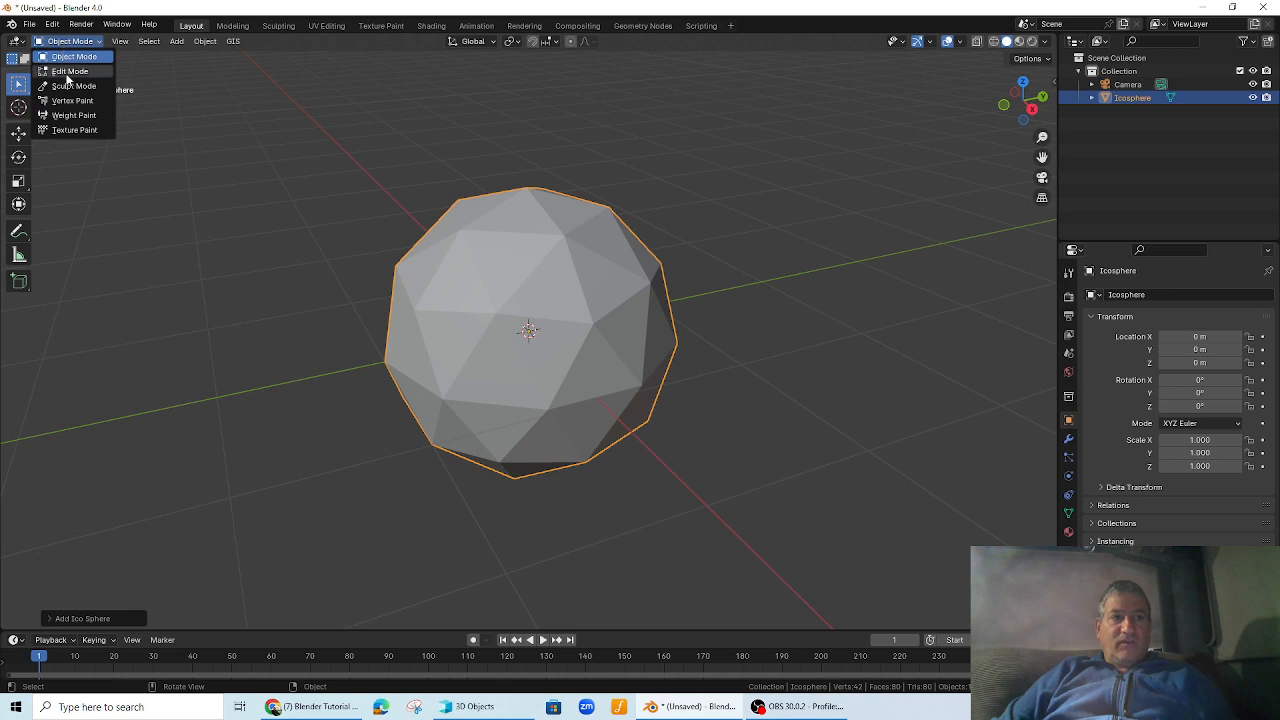
click(68, 66)
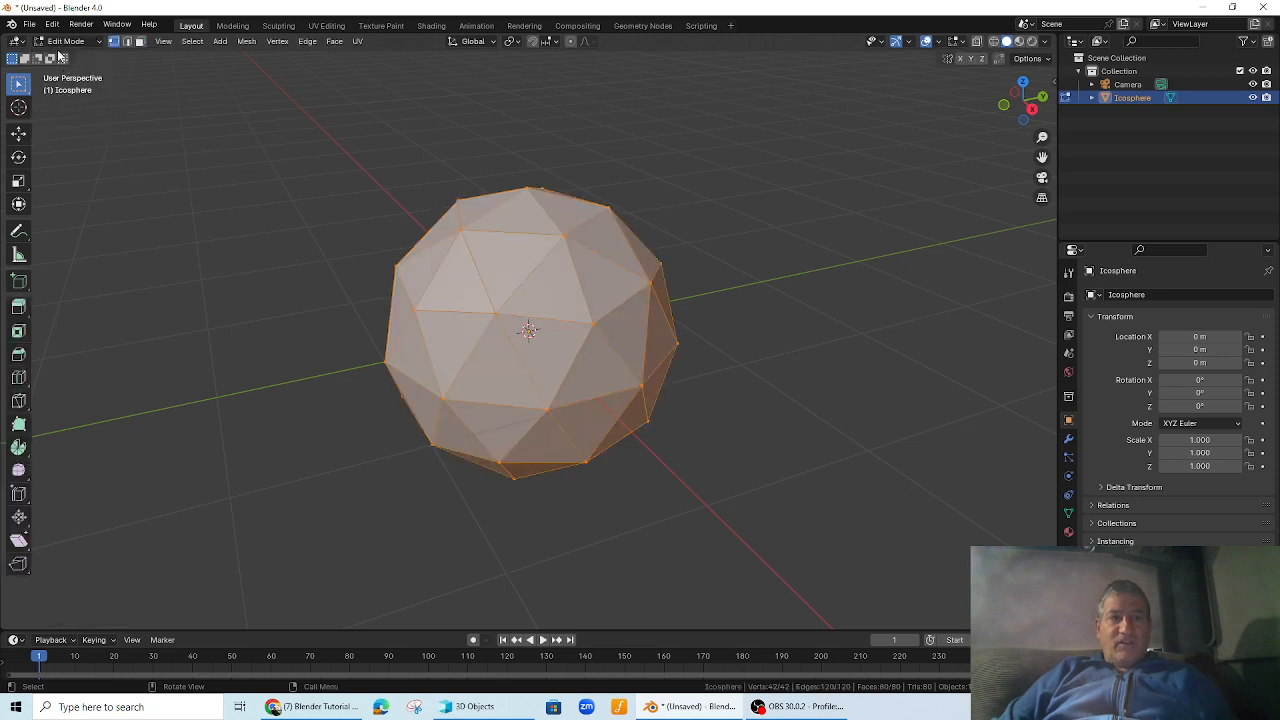
click(62, 42)
click(72, 57)
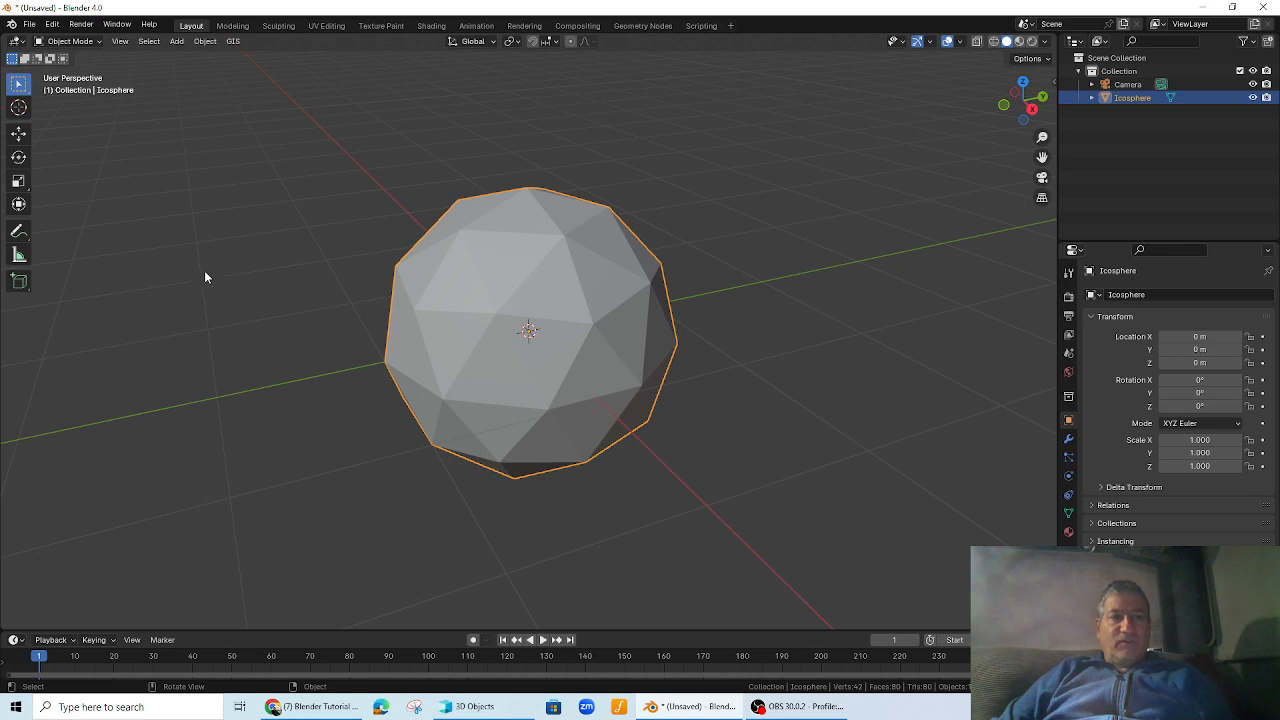
- Switch the ico sphere to Vertex Paint mode and set the brush colour to blue with hue 0.632, saturation 0.756 and value 1
click(84, 44)
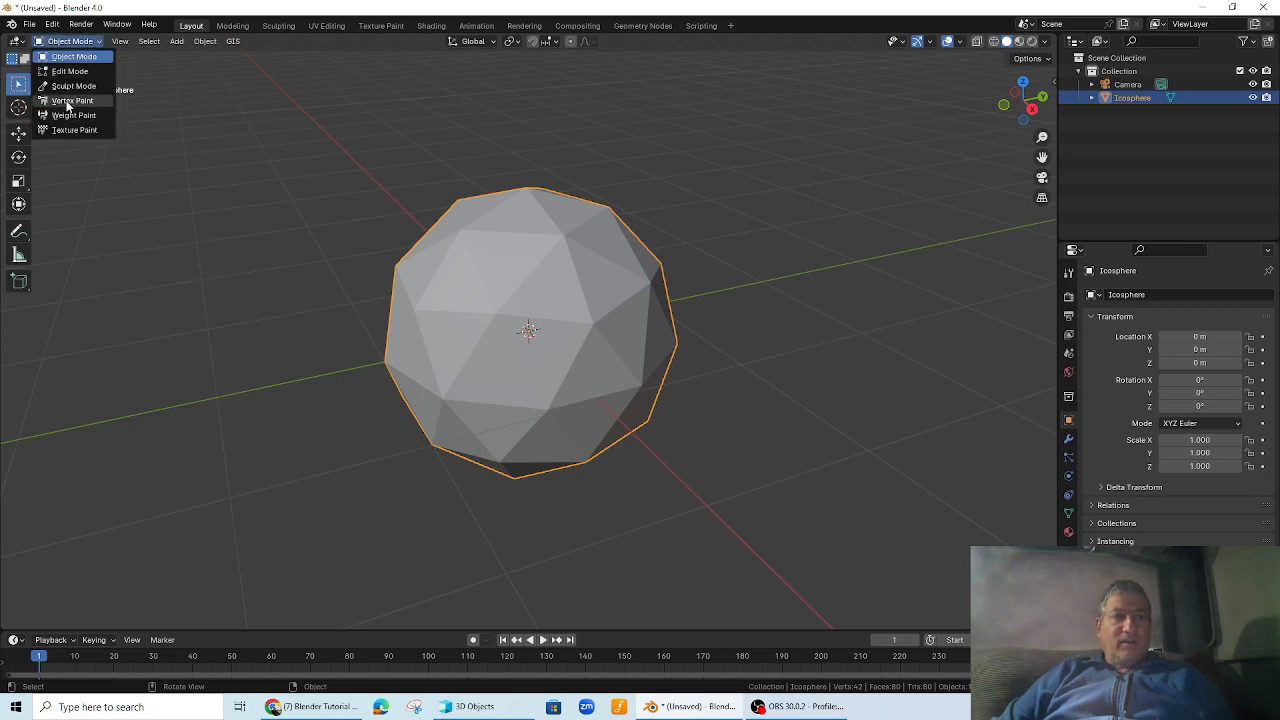
click(66, 98)
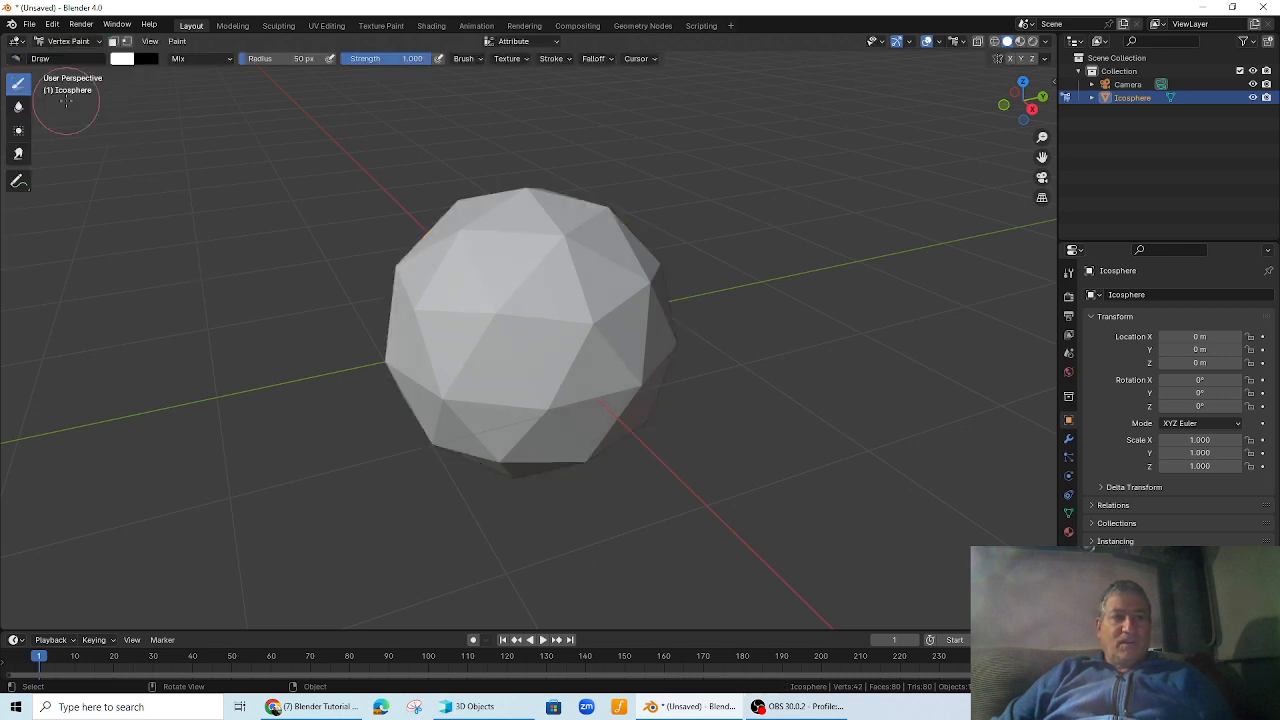
click(123, 60)
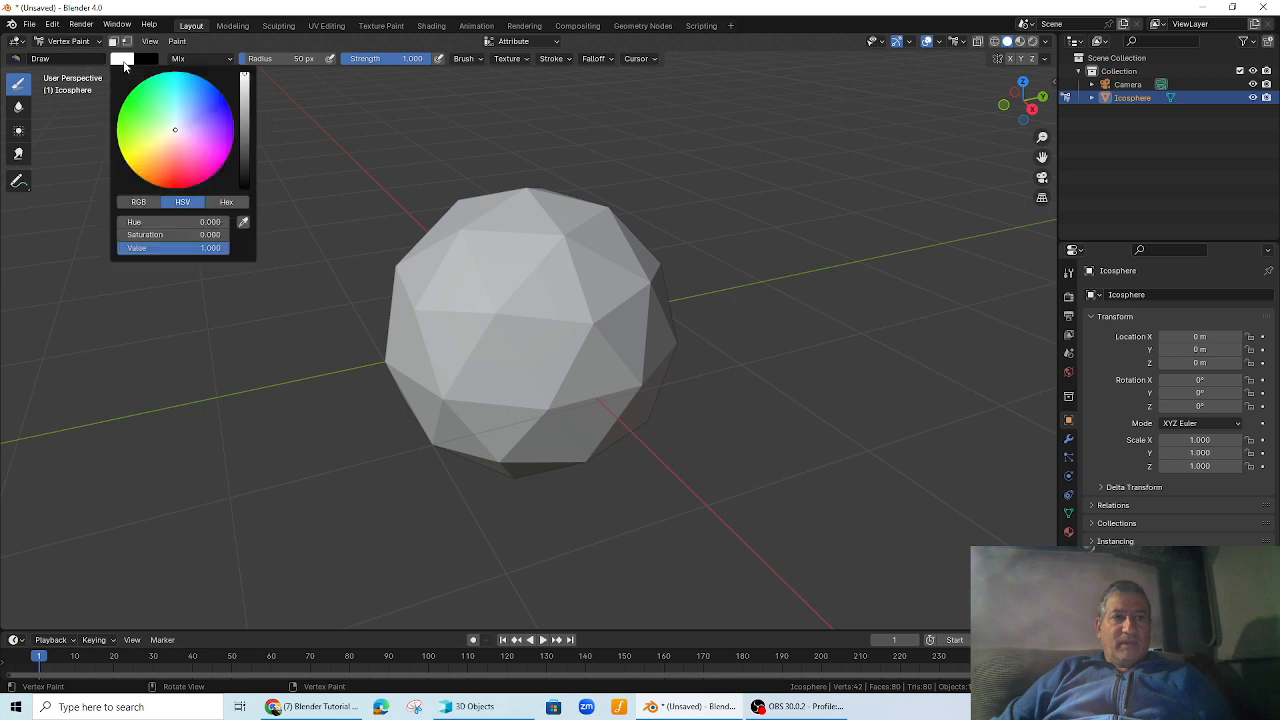
click(192, 100)
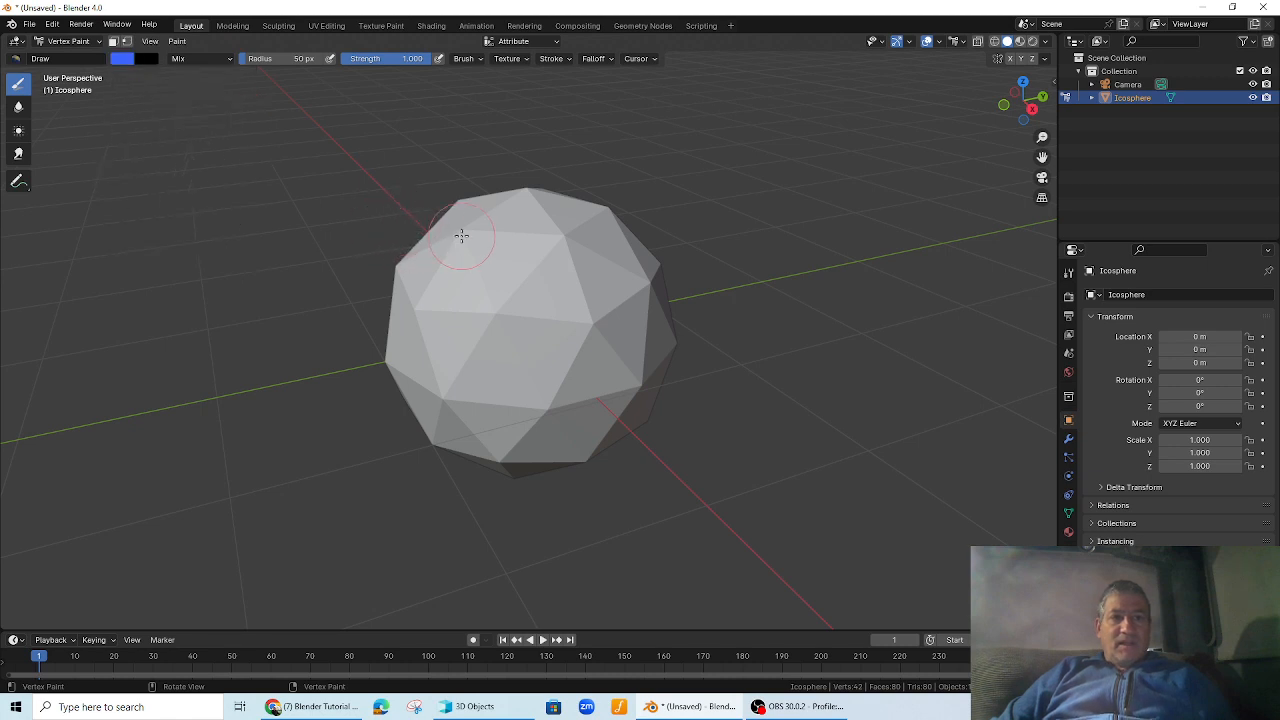
- Paint the vertices on the upper and central front faces of the ico sphere blue
mouse_move(461, 235)
mouse_down()
mouse_move(548, 240)
mouse_move(535, 335)
mouse_move(495, 313)
mouse_up()
drag(423, 297, 425, 302)
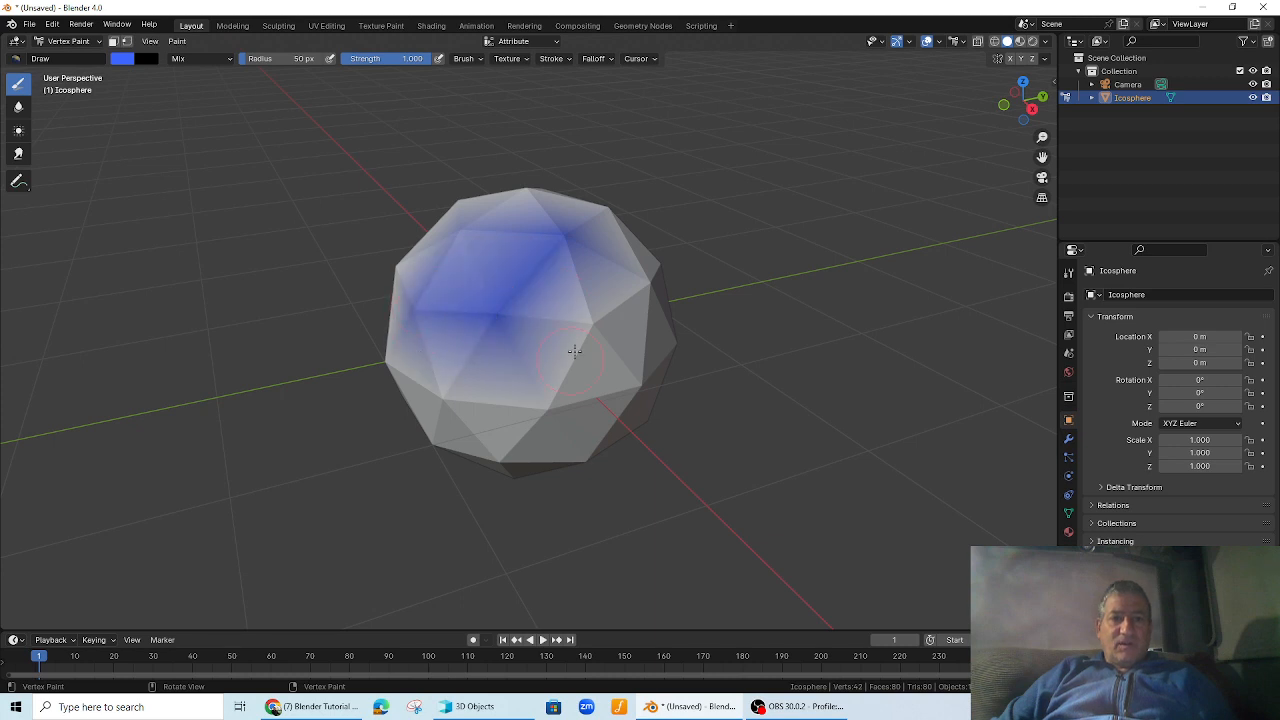
drag(585, 355, 580, 340)
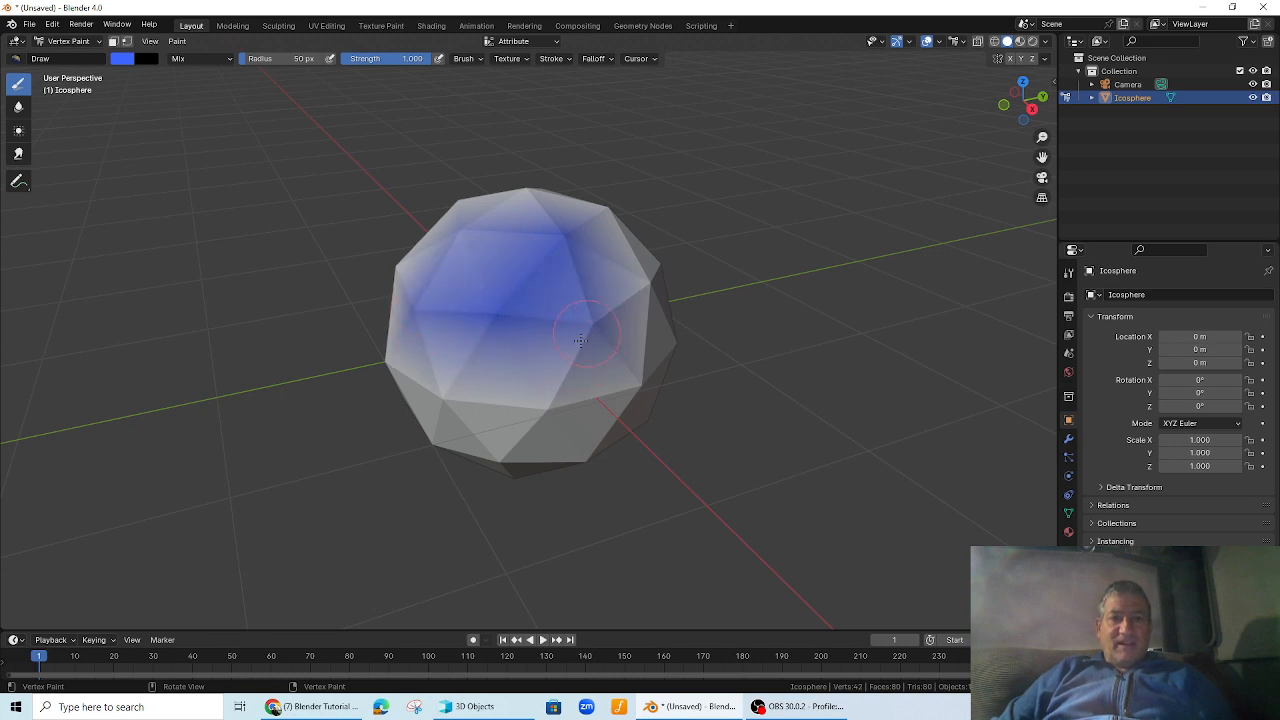
mouse_move(548, 402)
mouse_down()
mouse_move(530, 345)
mouse_move(550, 415)
mouse_up()
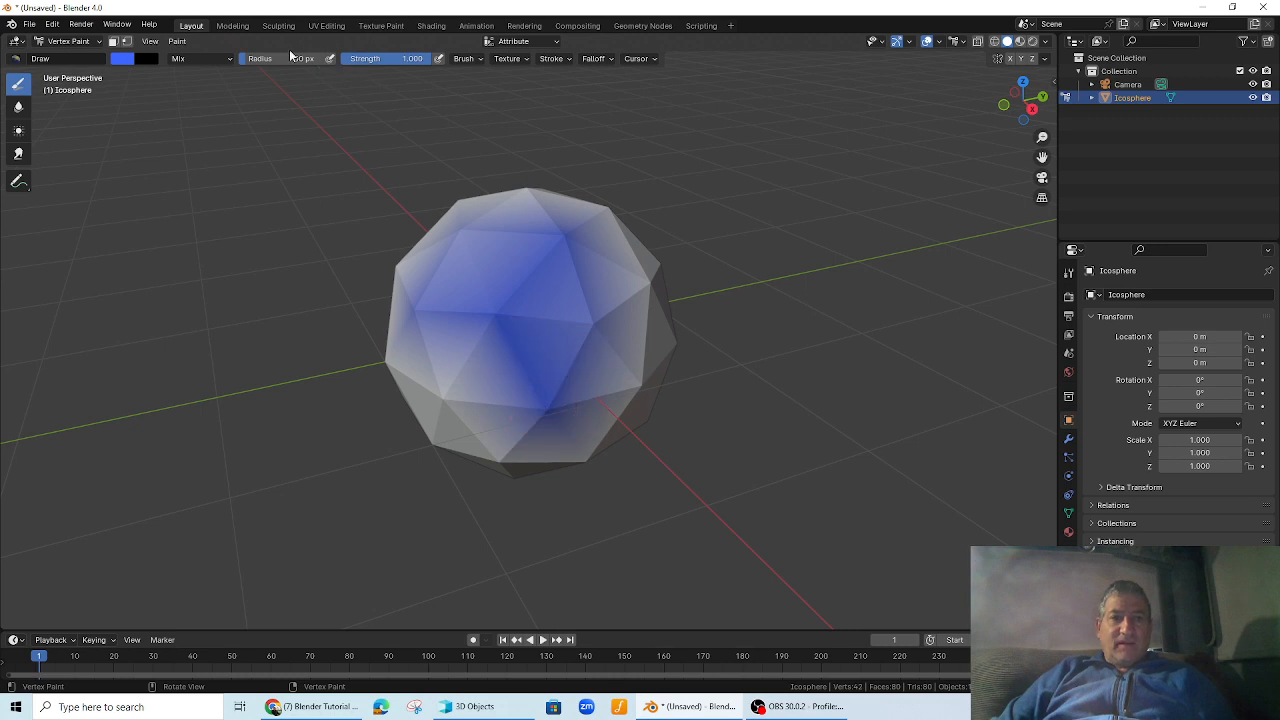
- Set the brush radius to 34 px and paint more of the ico sphere's front vertices blue
drag(258, 60, 254, 60)
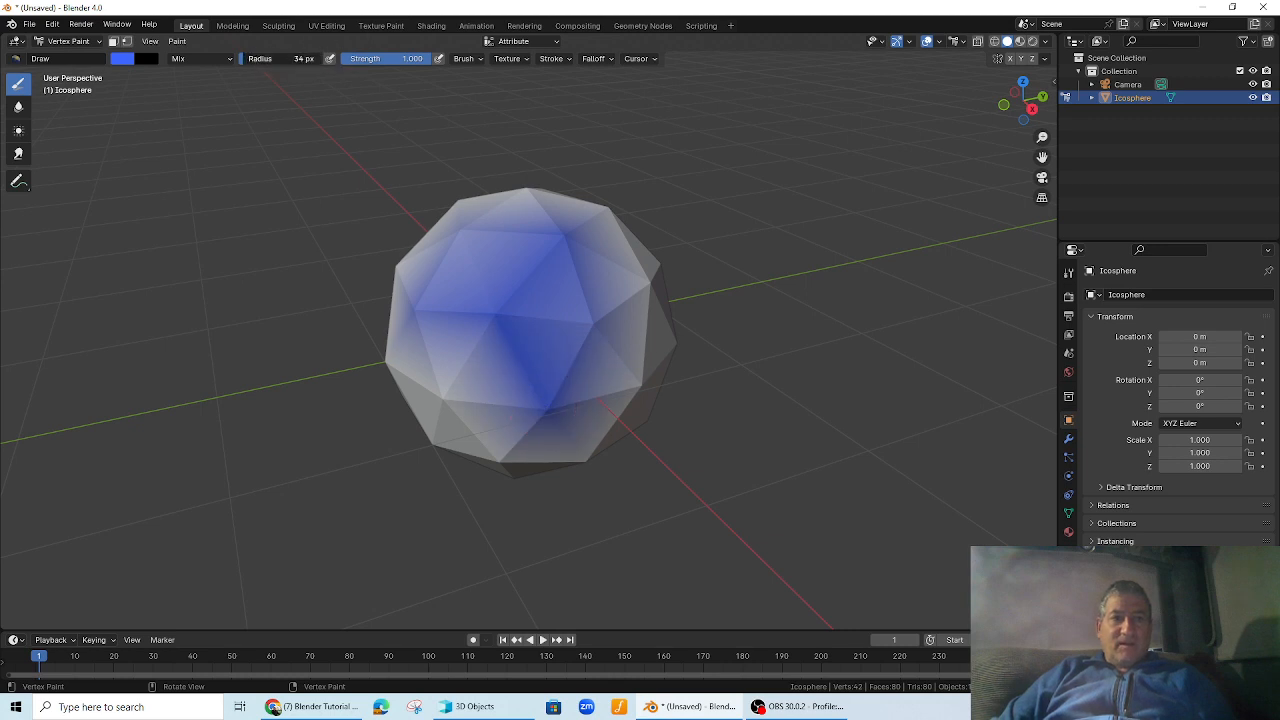
click(437, 392)
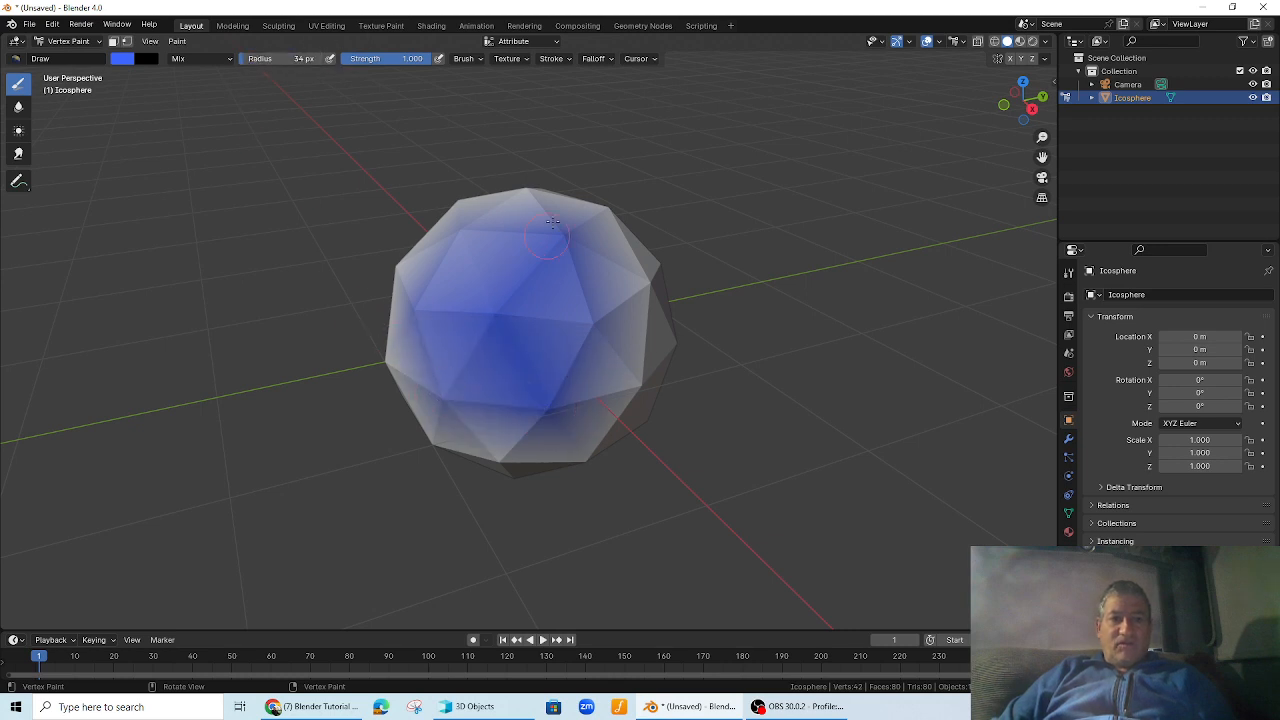
click(476, 232)
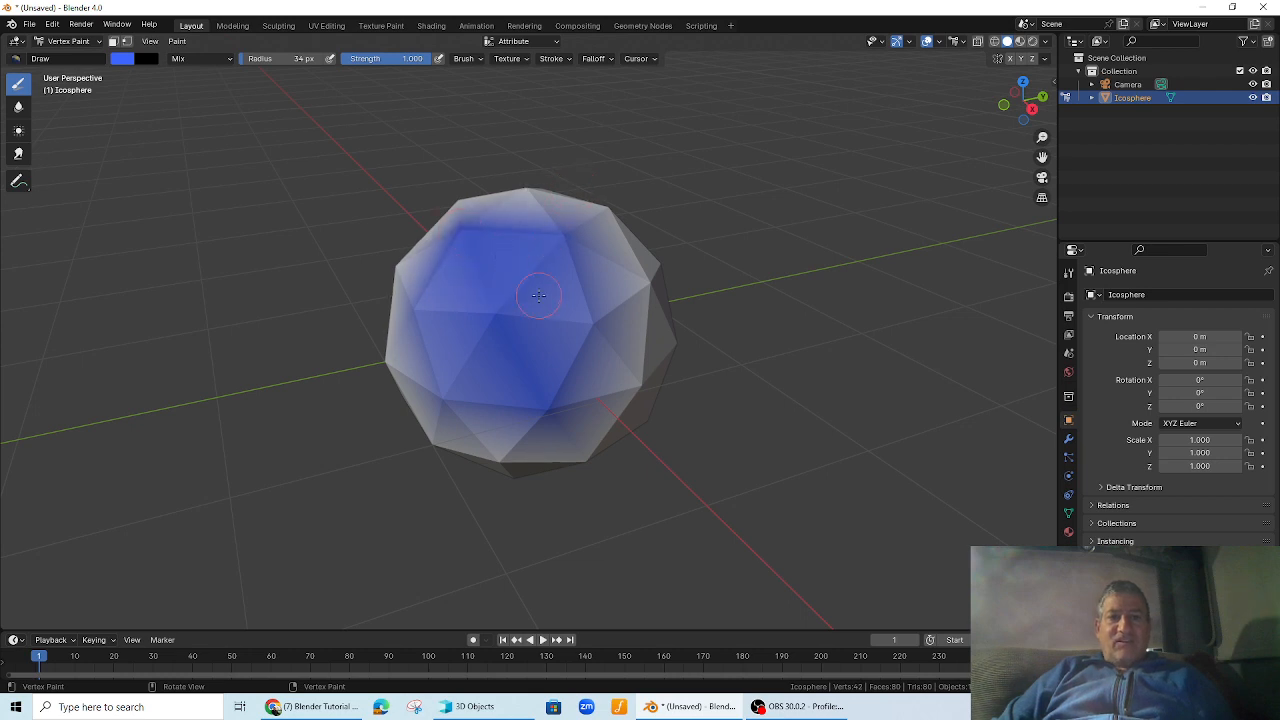
scroll(492, 318, down, 2)
scroll(492, 318, up, 3)
middle_drag(520, 323, 563, 314)
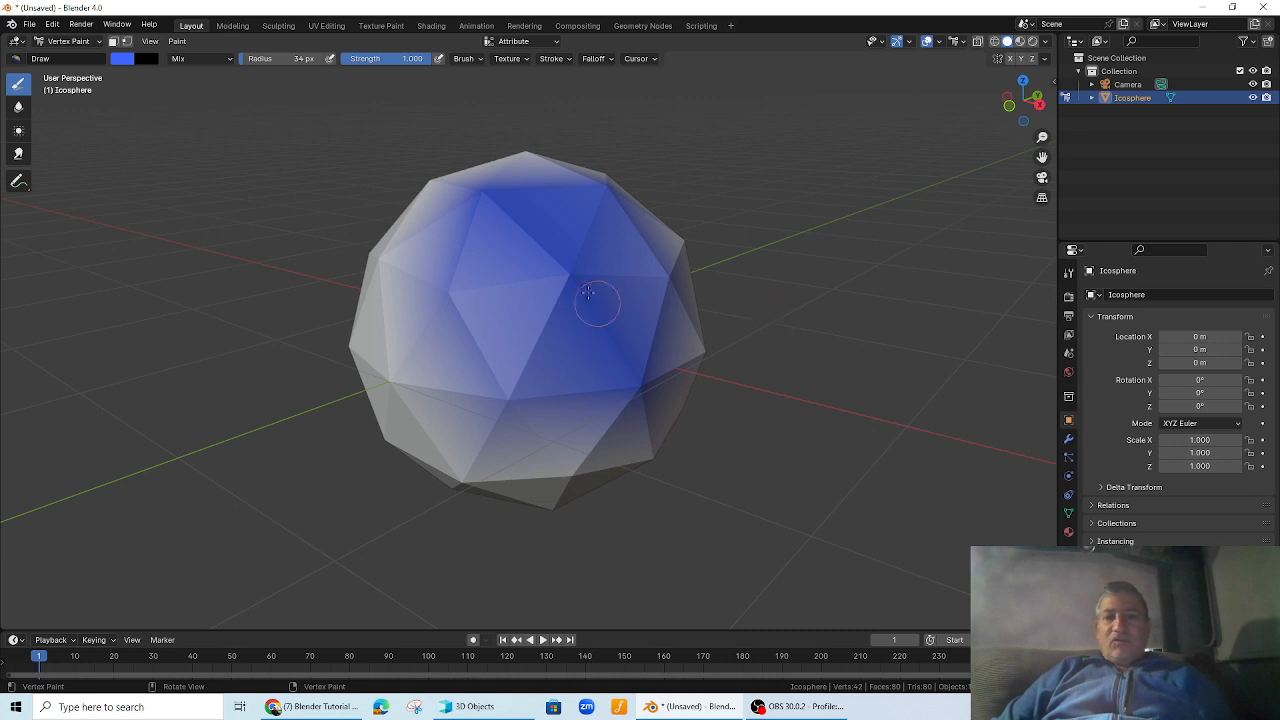
- Return to Object Mode and add a Subdivision Surface modifier to the ico sphere with viewport levels set to 3
click(66, 41)
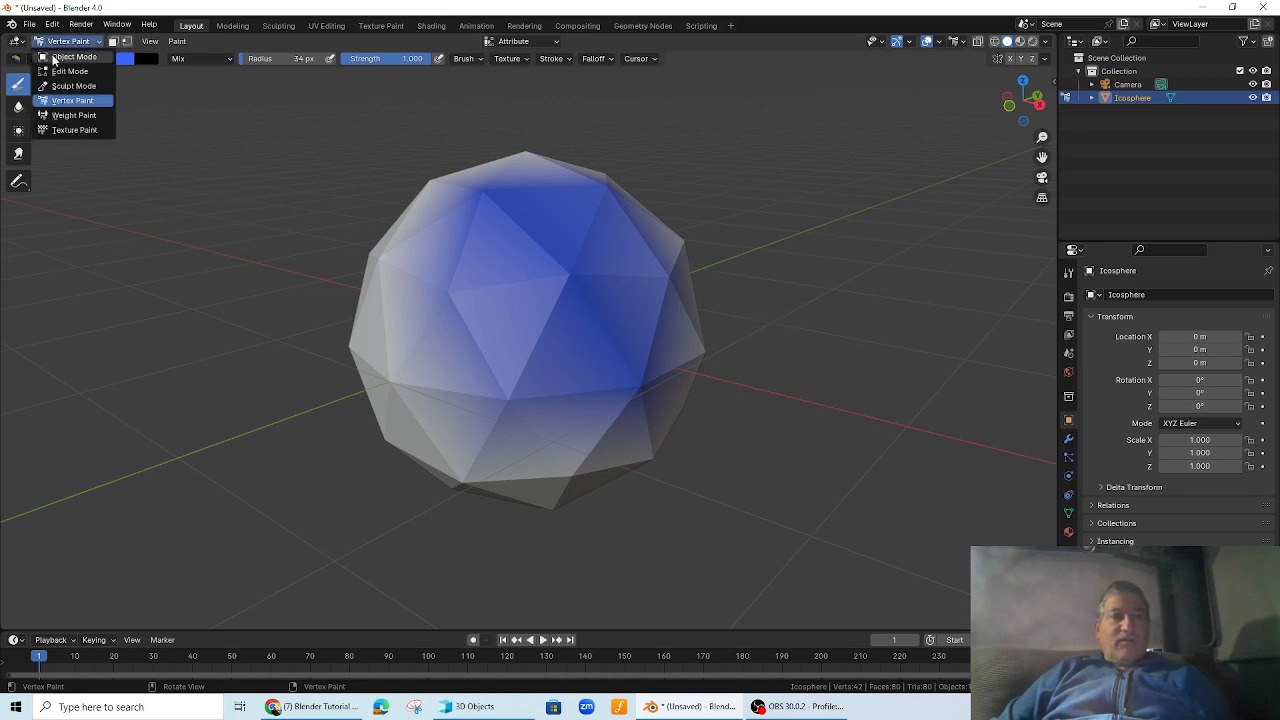
click(58, 58)
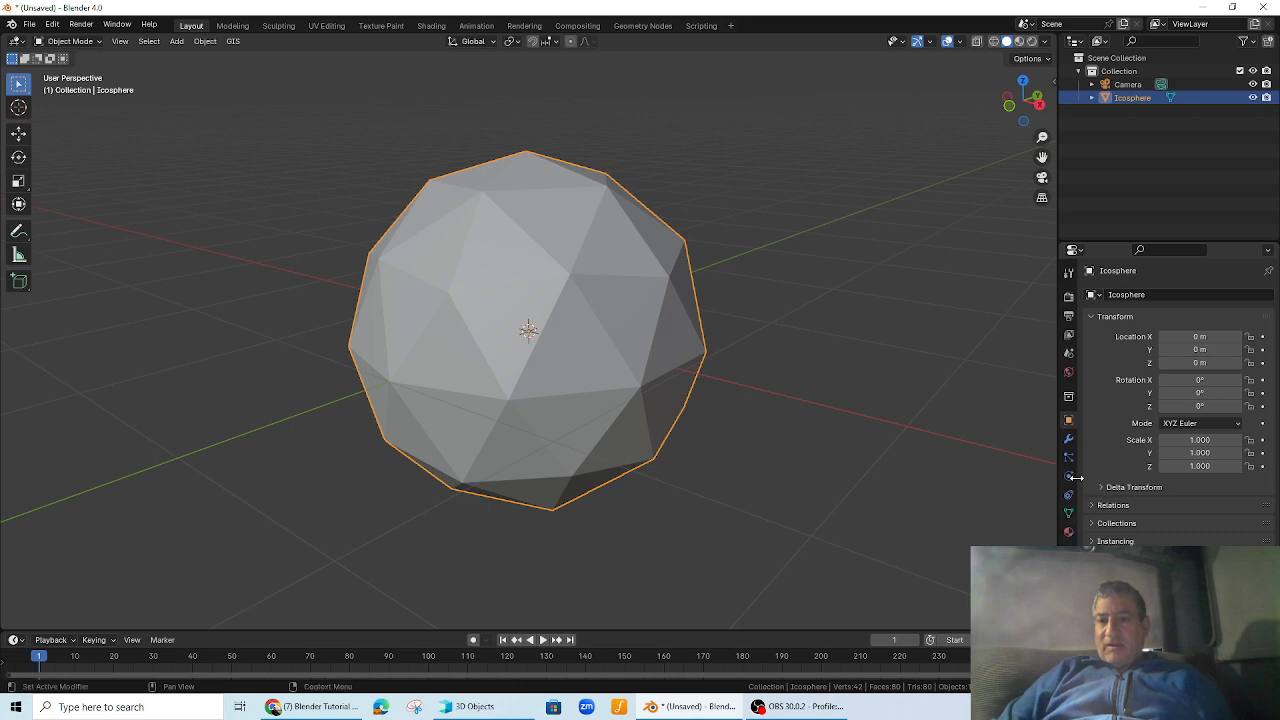
click(1068, 439)
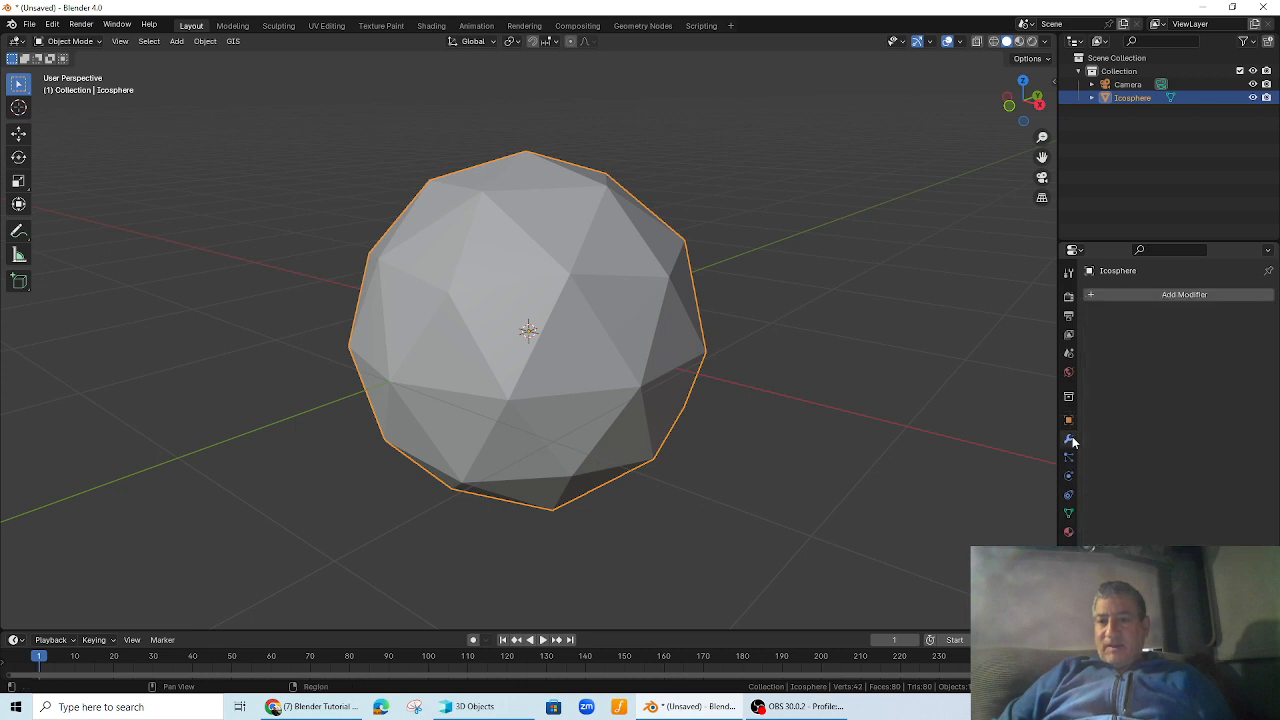
click(1151, 290)
mouse_move(1120, 280)
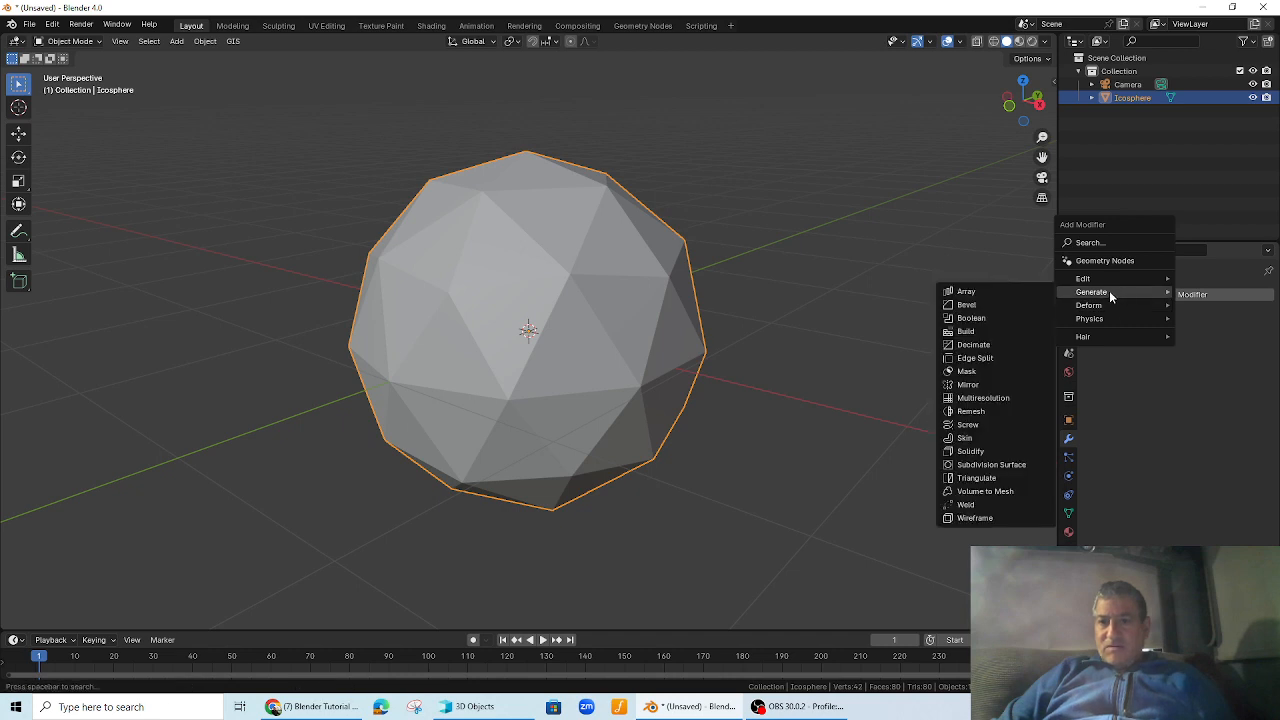
click(992, 464)
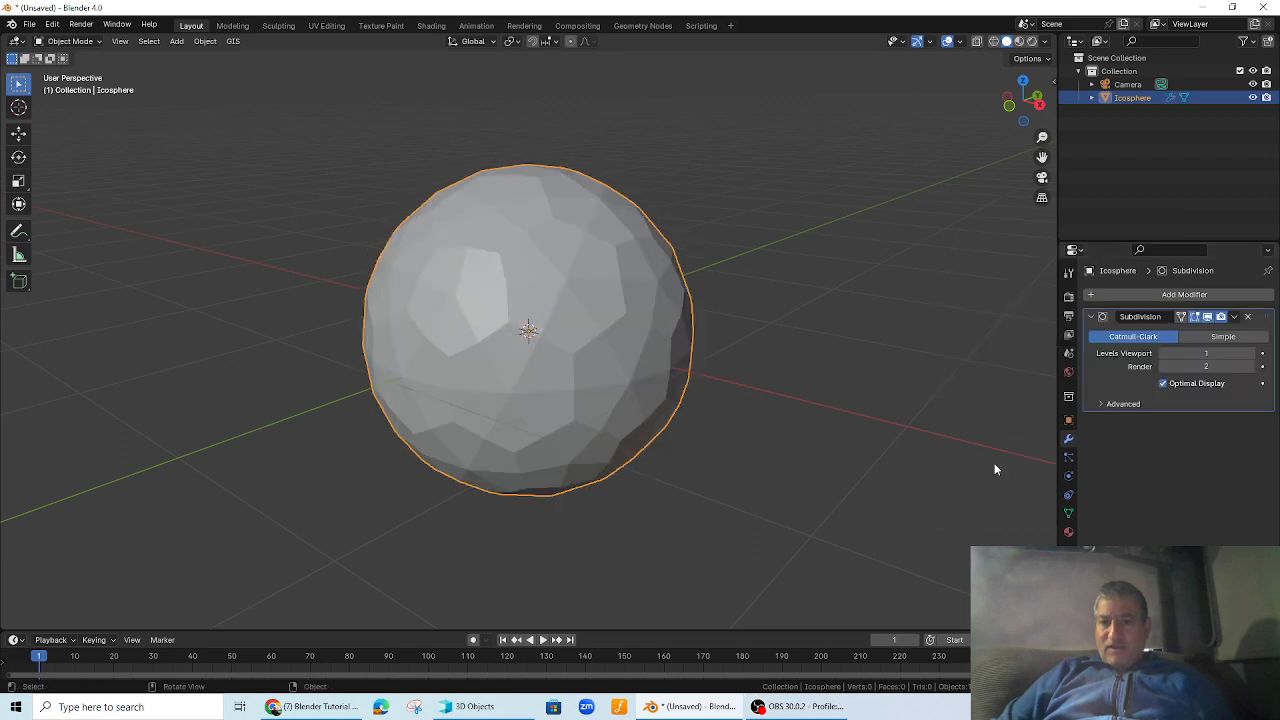
click(1254, 356)
click(1254, 356)
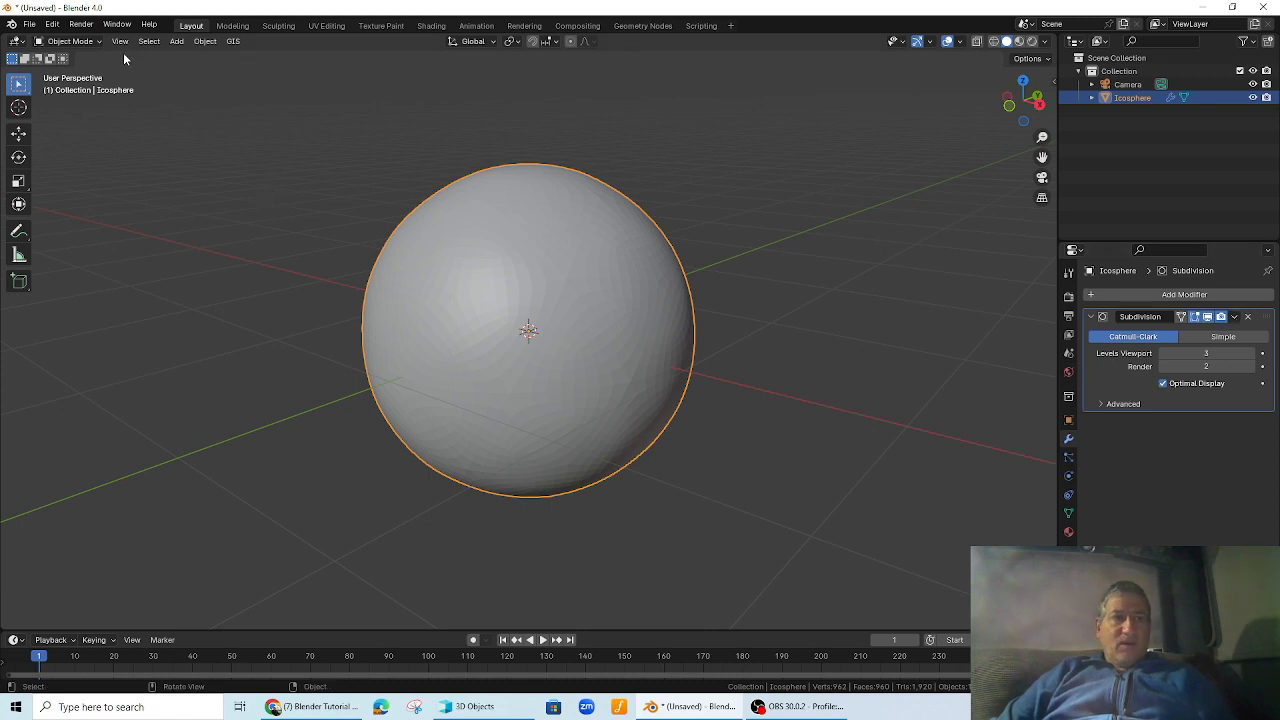
- Return to Vertex Paint mode and extend the blue paint across the smoothed sphere's lower front and upper side
click(70, 42)
click(80, 100)
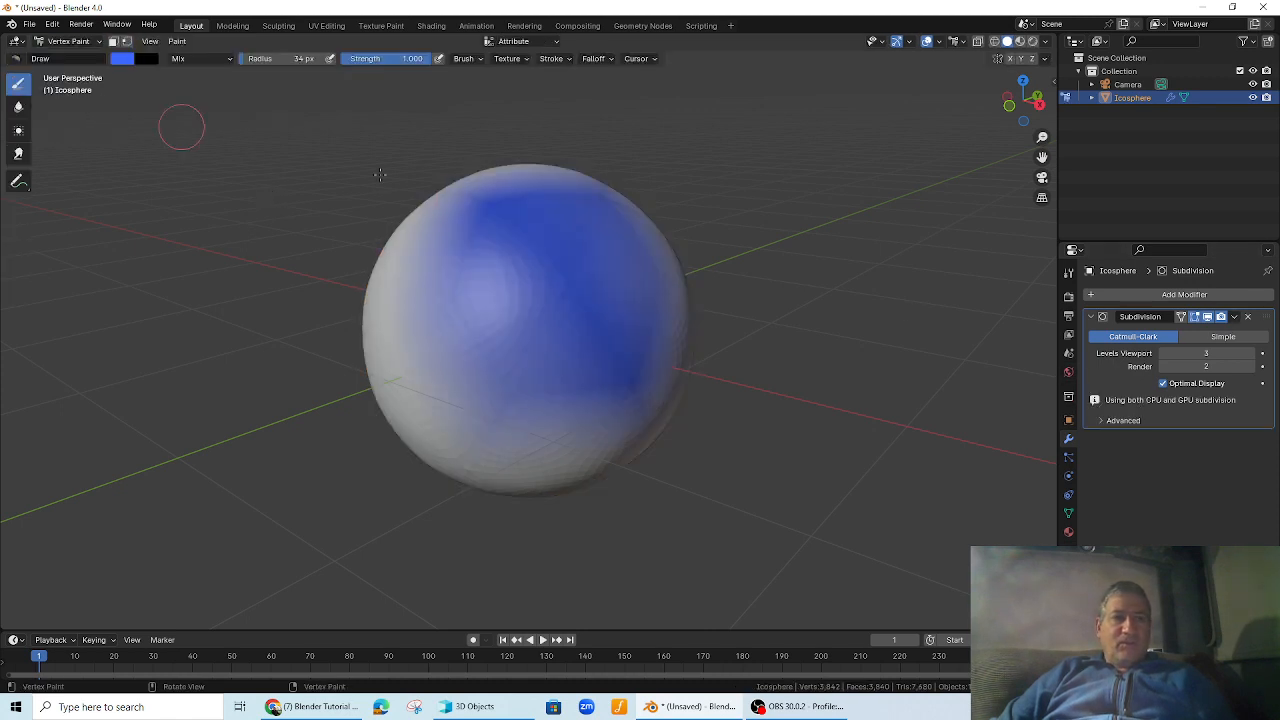
mouse_move(515, 404)
mouse_down()
mouse_move(517, 466)
mouse_move(475, 433)
mouse_up()
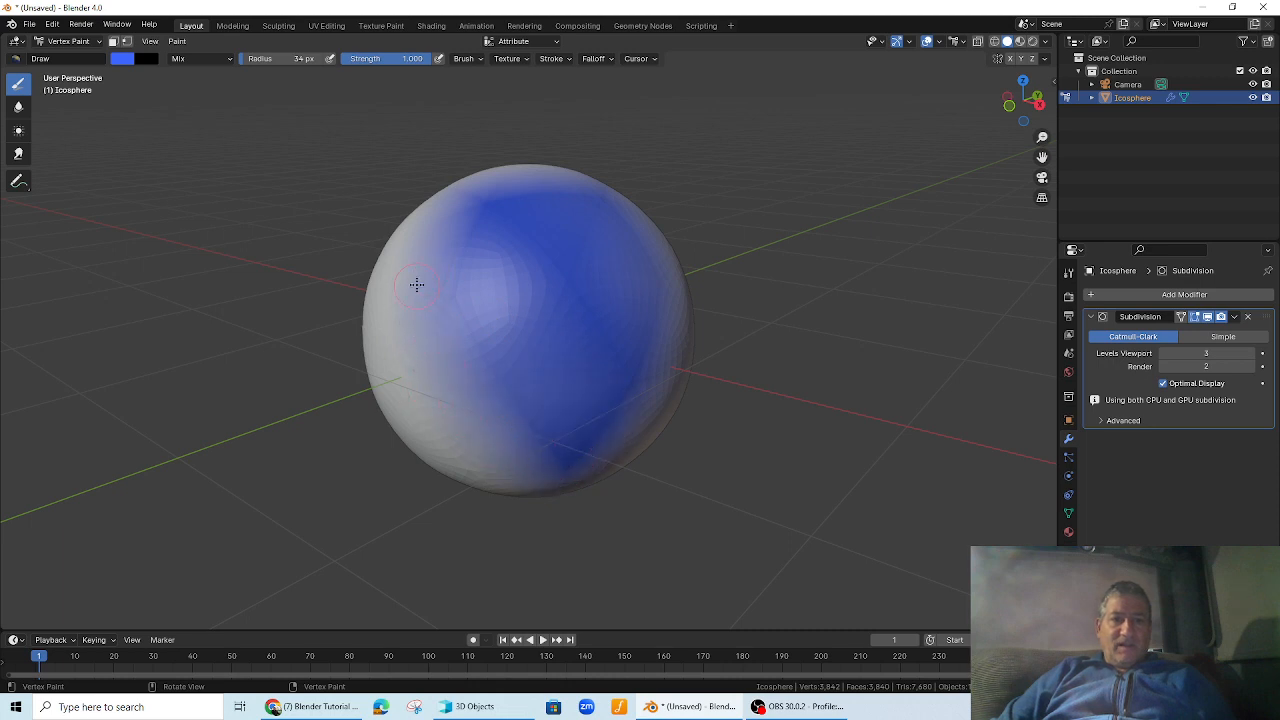
drag(412, 252, 390, 301)
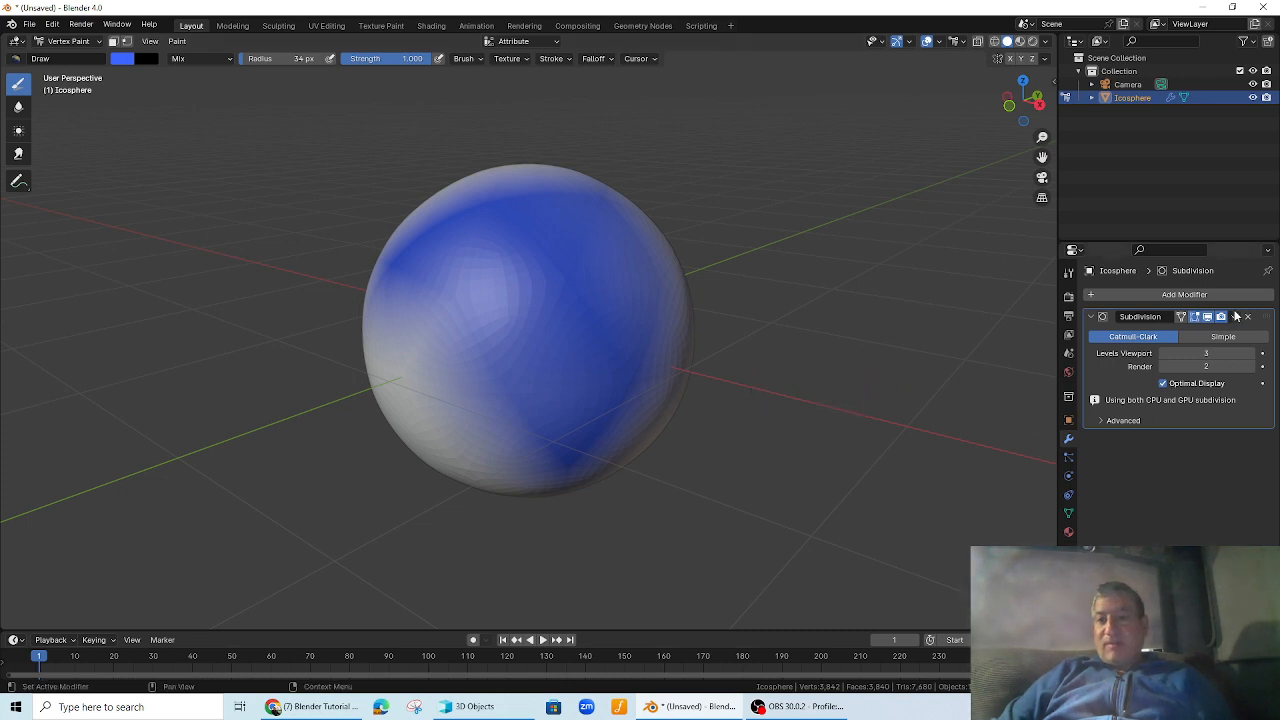
- Apply the Subdivision modifier and fill the remaining white area on the sphere's lower front with blue paint
click(1235, 316)
click(1184, 334)
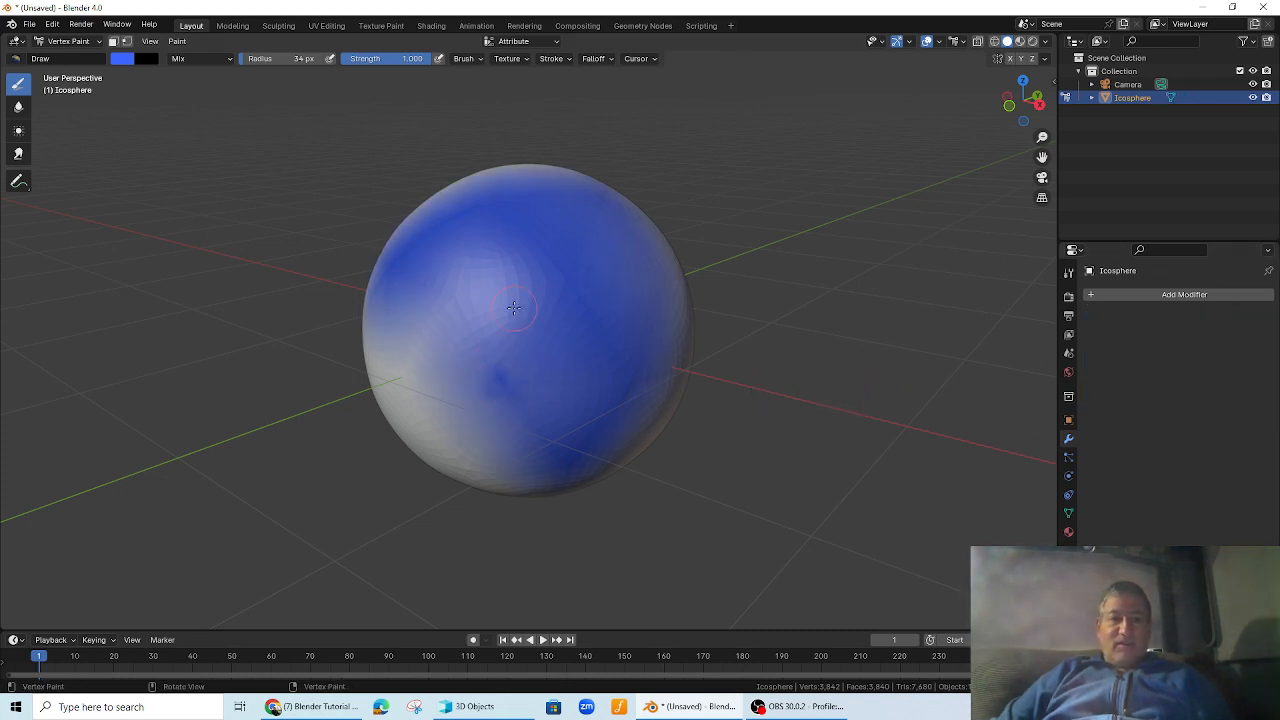
mouse_move(513, 307)
mouse_down()
mouse_move(476, 290)
mouse_move(460, 320)
mouse_move(455, 285)
mouse_move(473, 293)
mouse_up()
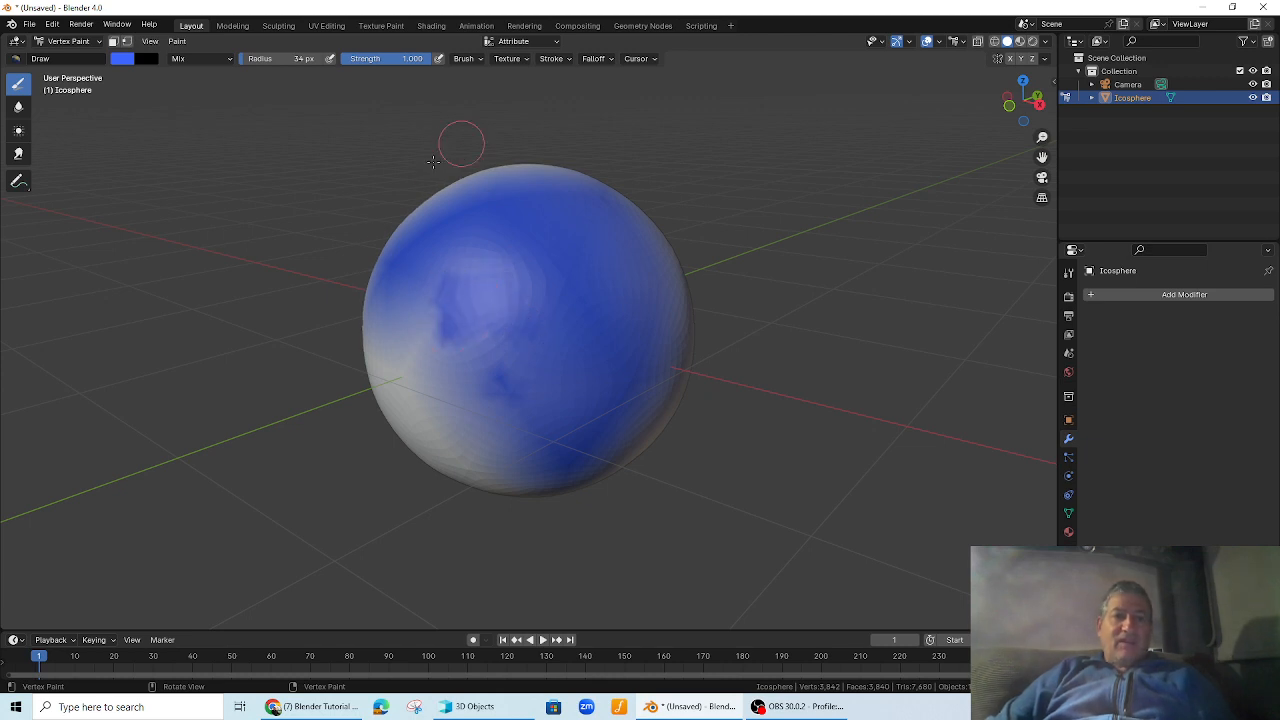
mouse_move(383, 371)
mouse_down()
mouse_move(402, 380)
mouse_move(430, 440)
mouse_move(415, 470)
mouse_move(434, 347)
mouse_move(458, 405)
mouse_move(445, 435)
mouse_move(470, 395)
mouse_move(478, 445)
mouse_move(445, 462)
mouse_move(505, 452)
mouse_move(510, 410)
mouse_up()
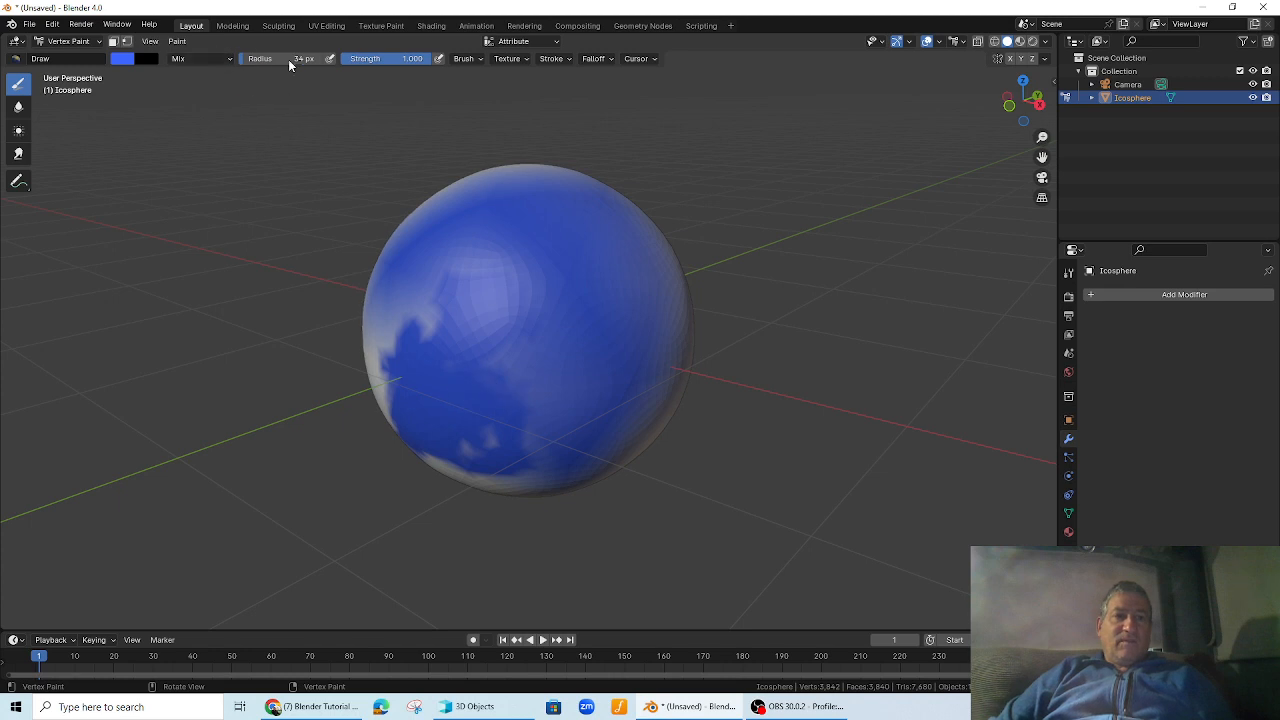
- Change the vertex paint brush colour to a dark green for the land areas
click(125, 62)
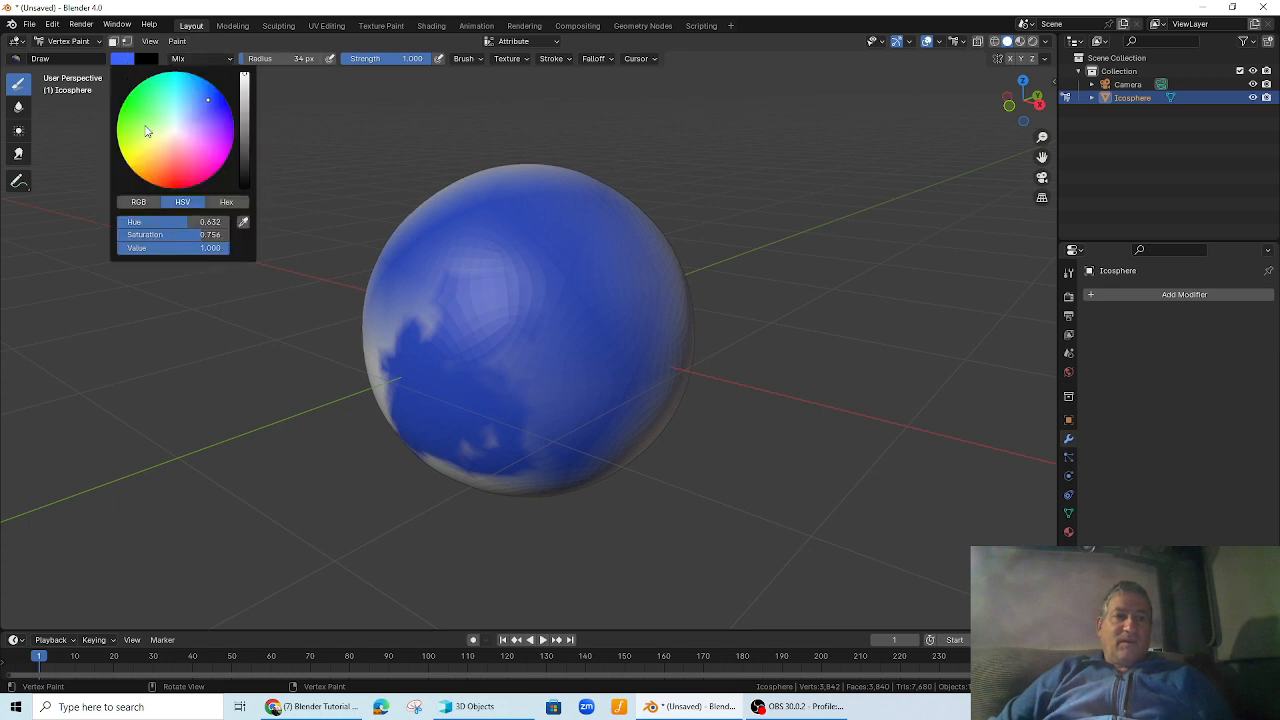
click(144, 124)
drag(244, 128, 244, 130)
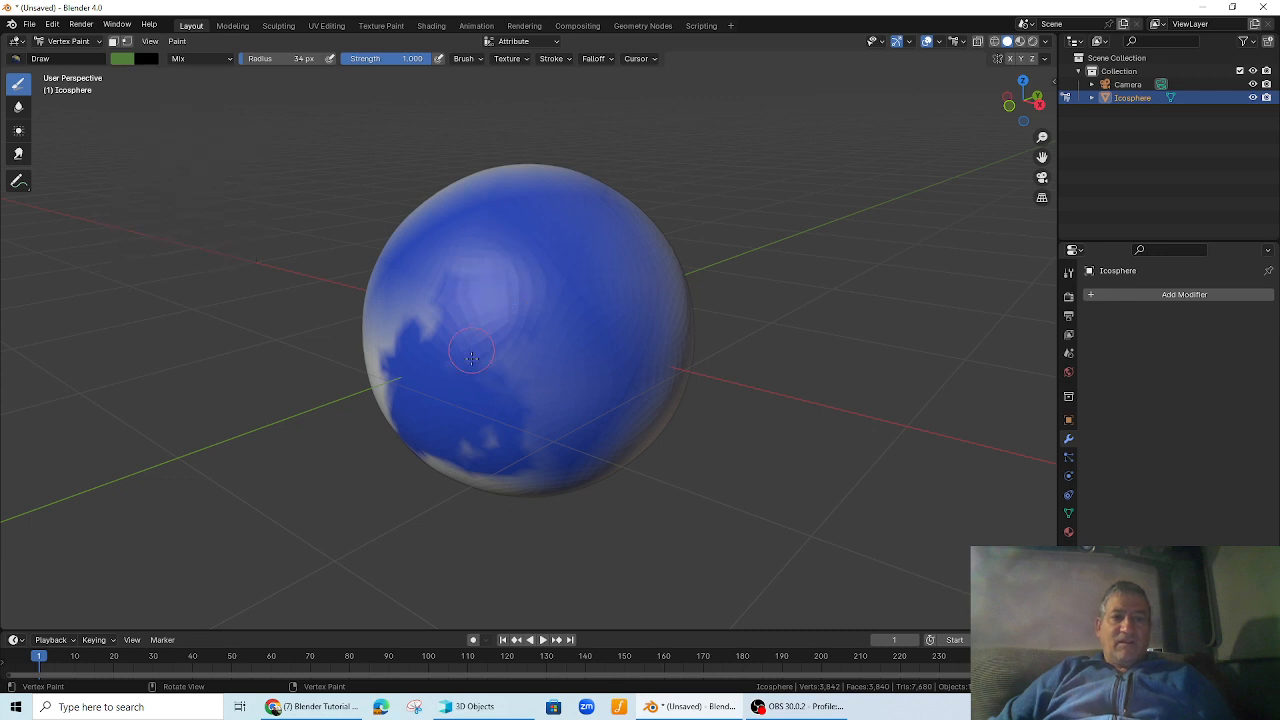
- Paint two joined green continents down the front of the blue sphere and return to Object Mode
mouse_move(471, 357)
mouse_down()
mouse_move(514, 382)
mouse_move(508, 345)
mouse_move(530, 428)
mouse_move(545, 385)
mouse_move(519, 333)
mouse_up()
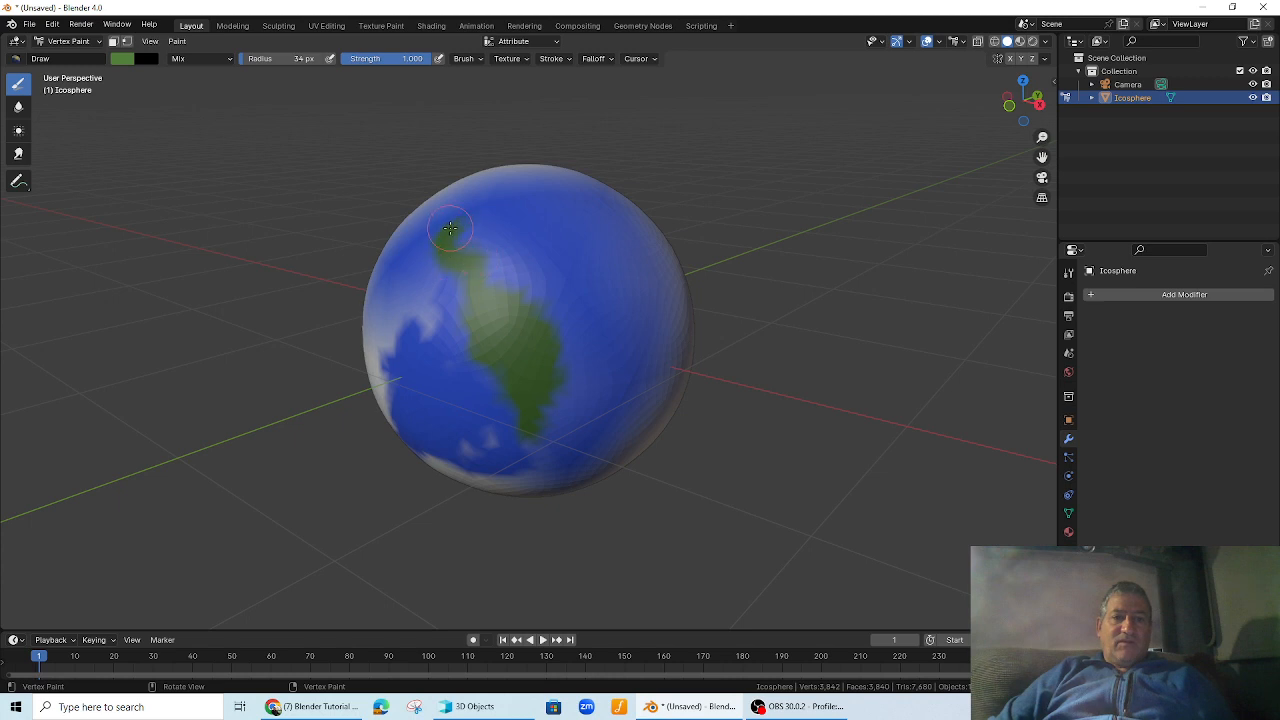
mouse_move(451, 229)
mouse_down()
mouse_move(497, 241)
mouse_move(488, 215)
mouse_move(508, 200)
mouse_move(500, 210)
mouse_move(531, 221)
mouse_move(449, 217)
mouse_move(495, 222)
mouse_move(528, 196)
mouse_move(518, 236)
mouse_move(558, 199)
mouse_move(465, 196)
mouse_move(437, 232)
mouse_up()
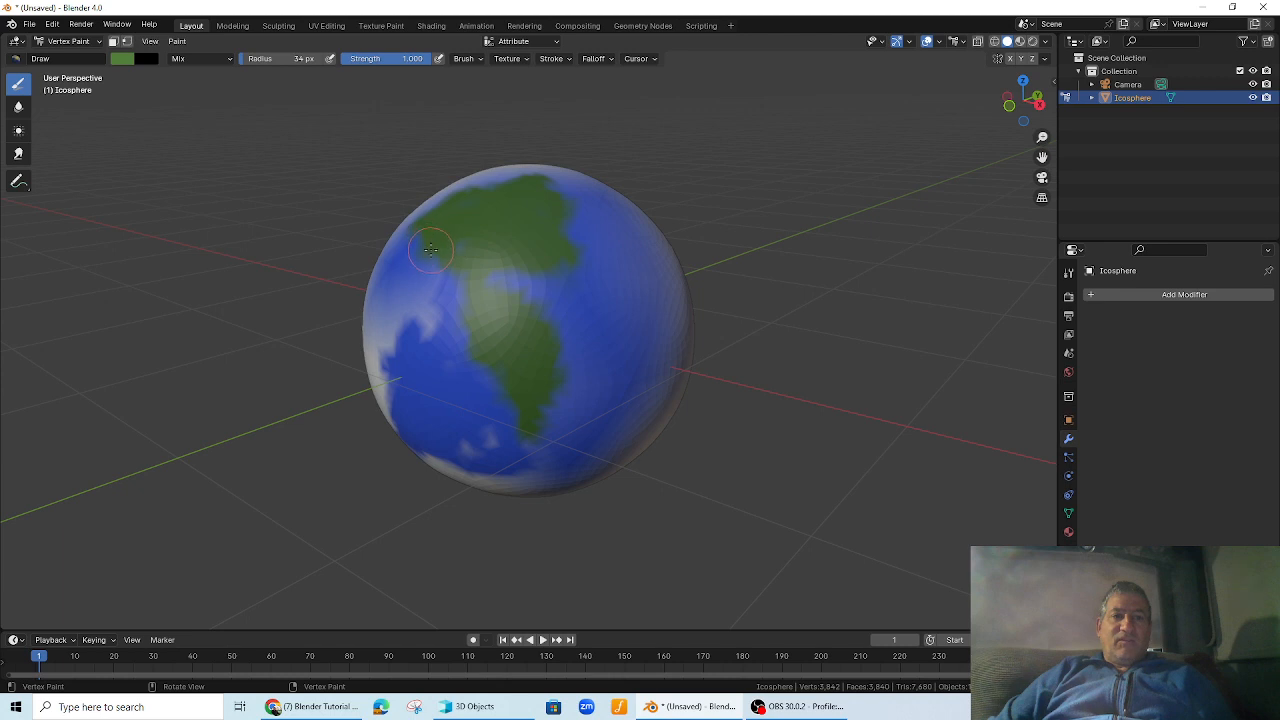
mouse_move(485, 195)
mouse_down()
mouse_move(575, 208)
mouse_move(453, 227)
mouse_up()
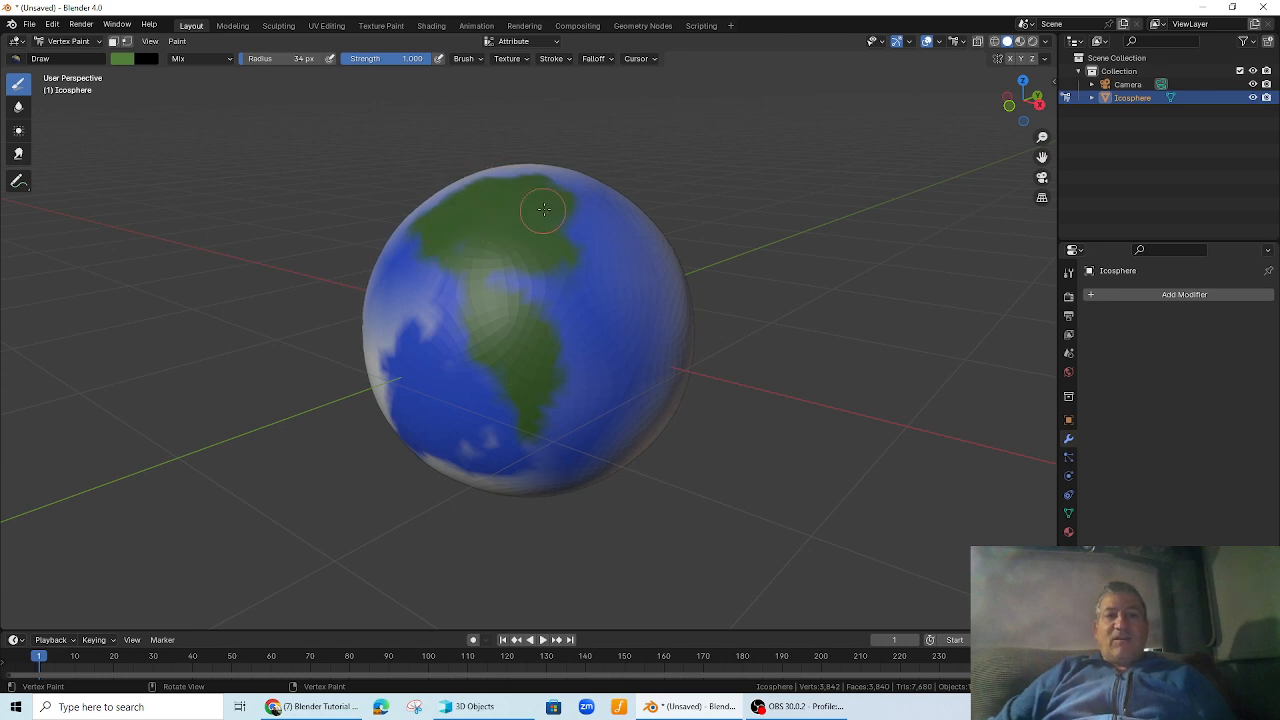
click(68, 41)
click(62, 54)
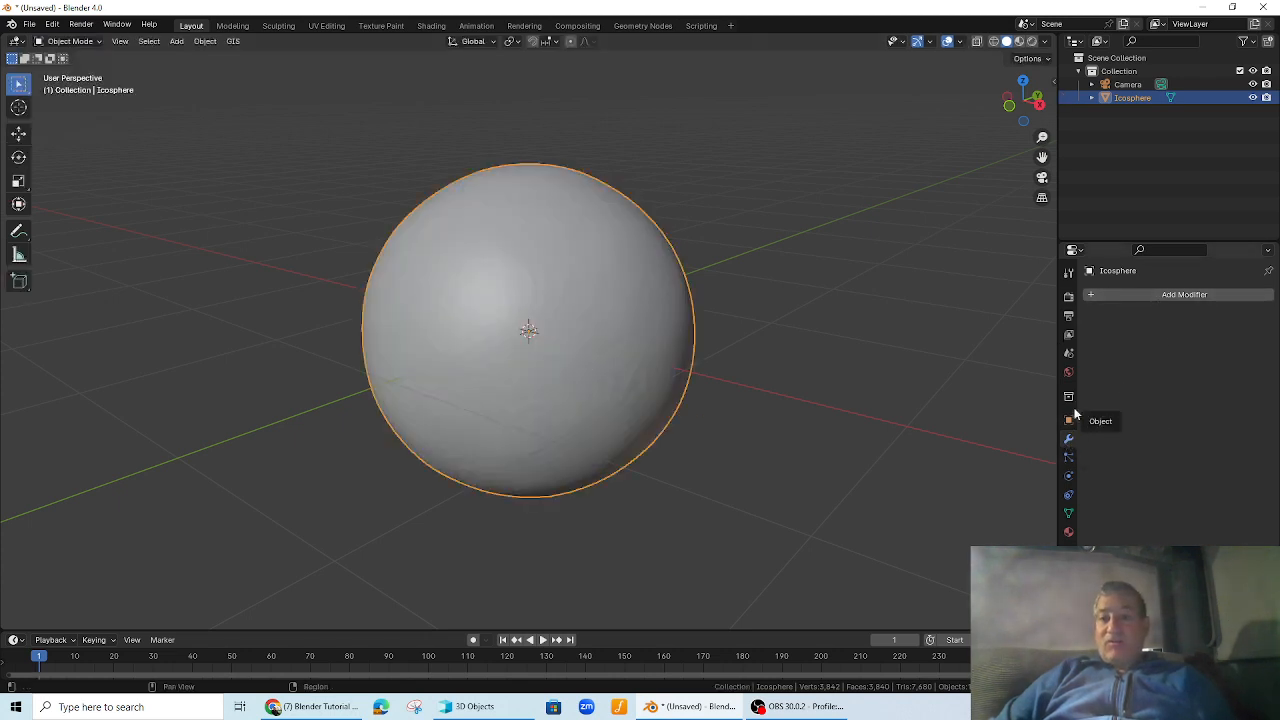
- Add a Subdivision Surface modifier to the sphere and set its viewport level to 2
click(1144, 291)
mouse_move(1140, 296)
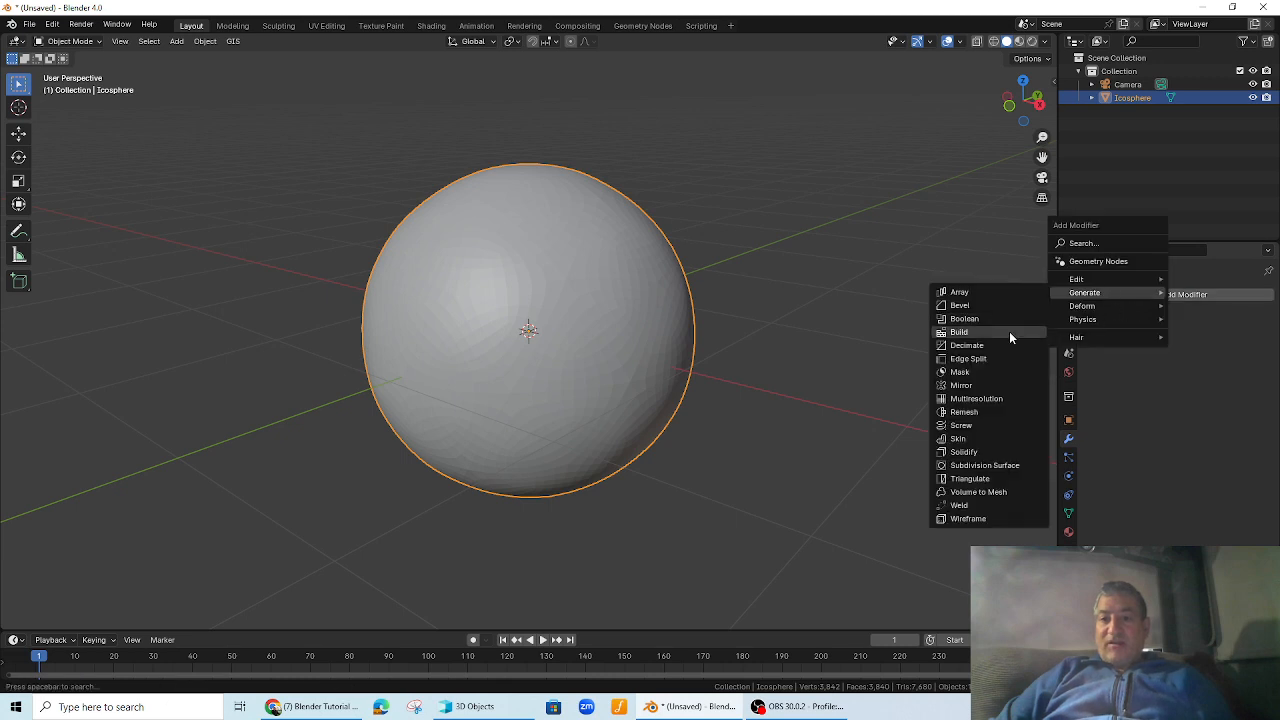
click(963, 465)
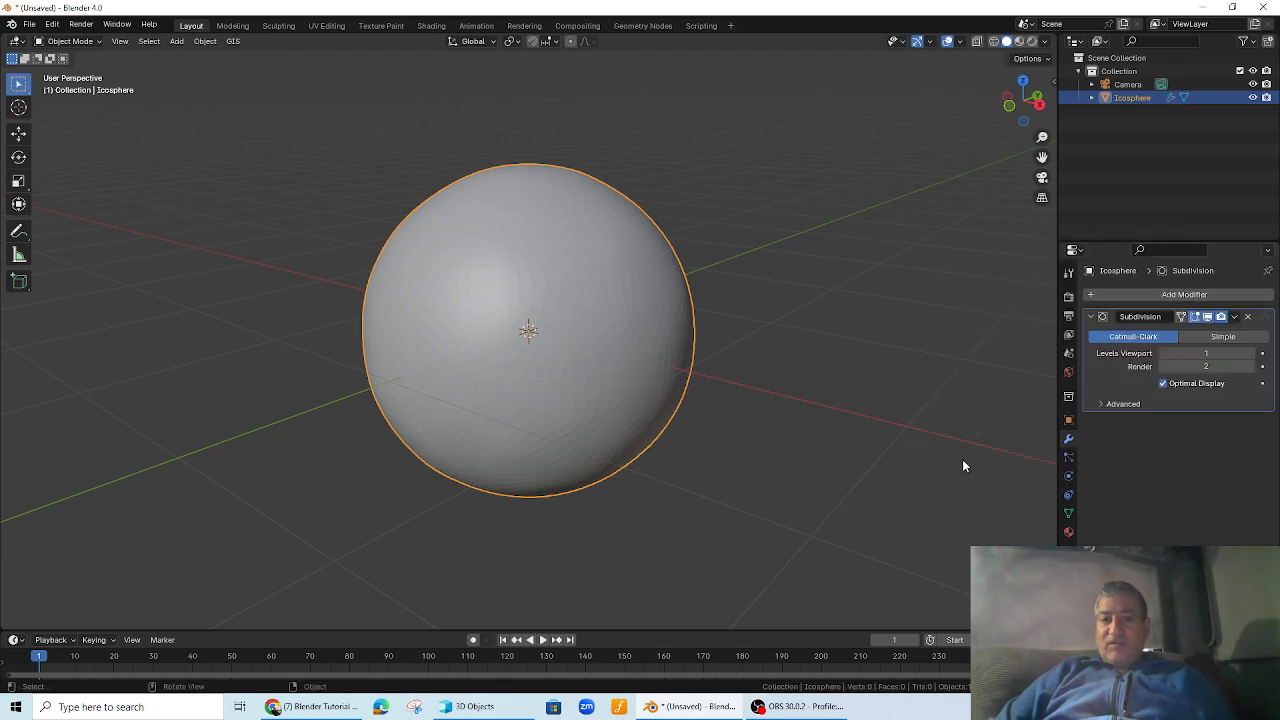
click(1250, 353)
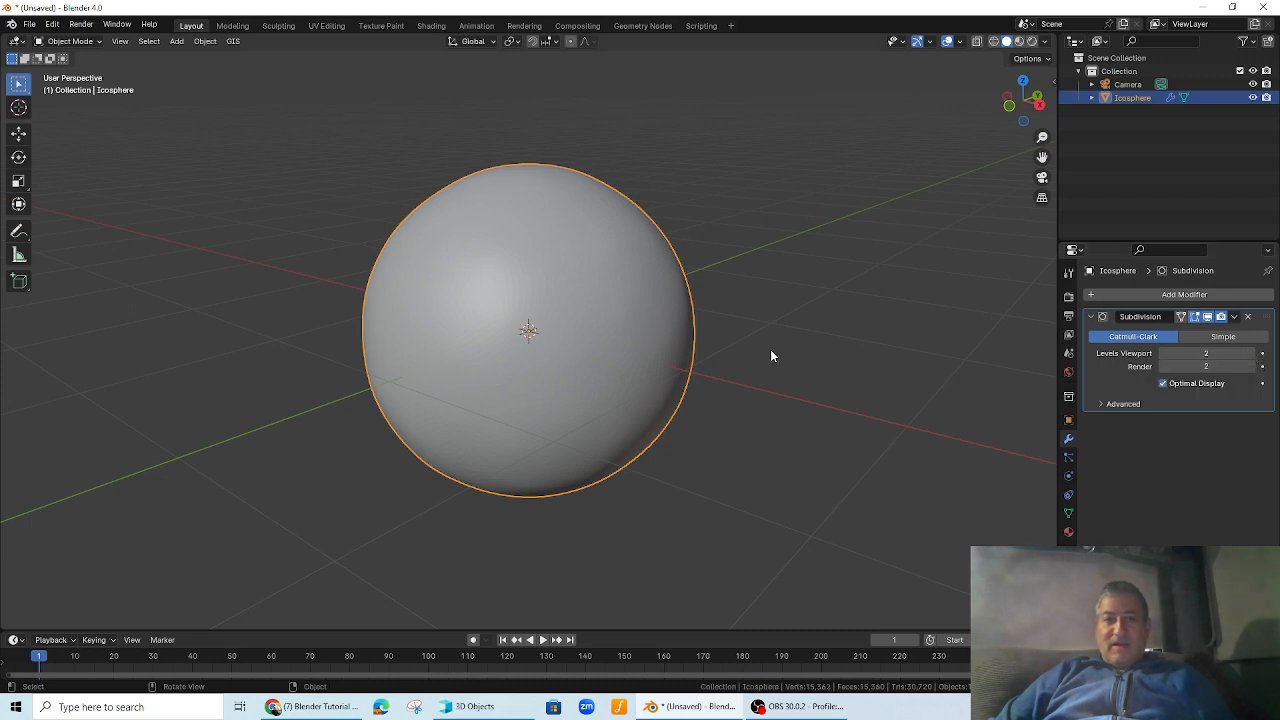
scroll(770, 352, up, 6)
scroll(754, 354, down, 4)
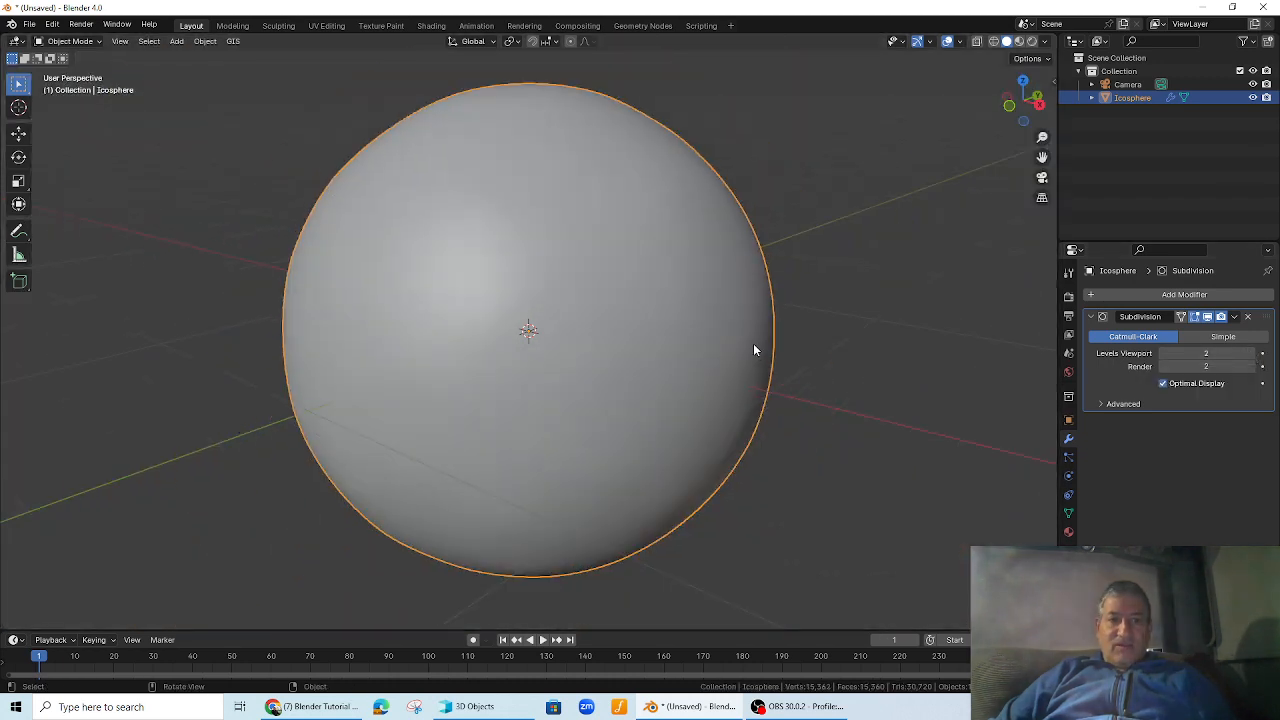
- In wireframe shading, set the Subdivision modifier's viewport level to 4 and render level to 3, and apply it
click(997, 41)
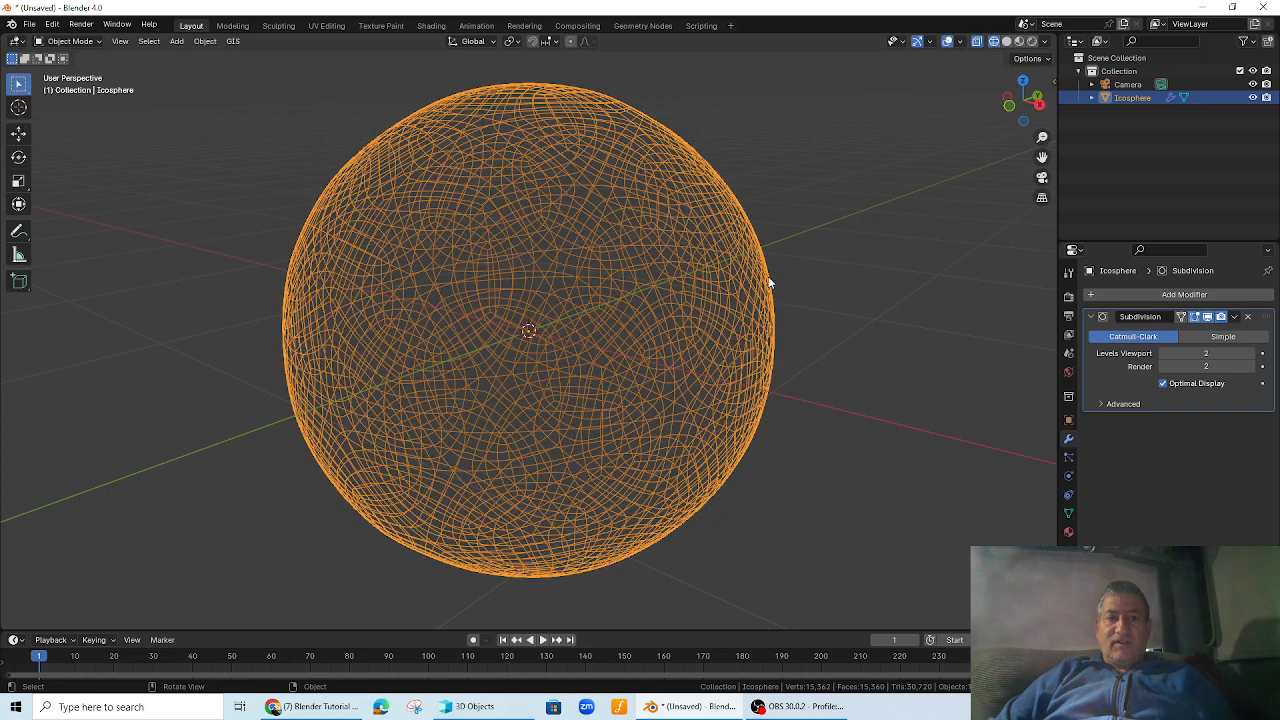
click(1251, 355)
click(1251, 355)
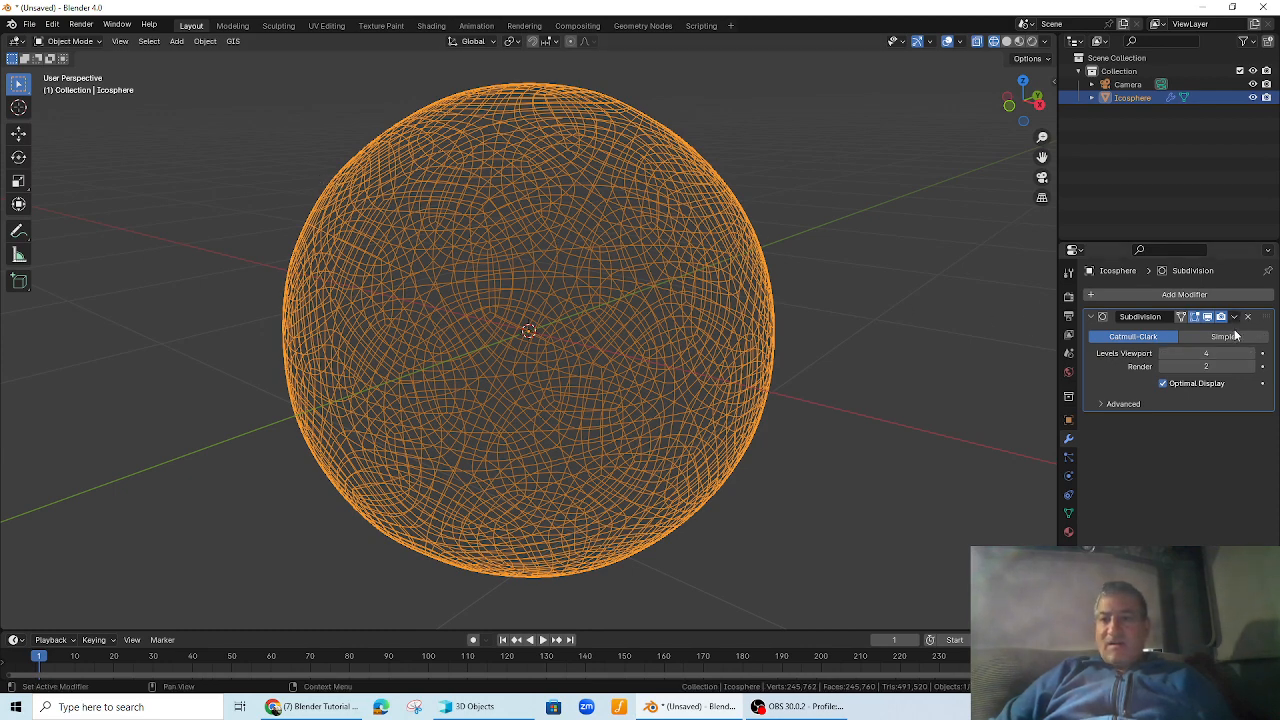
click(1253, 367)
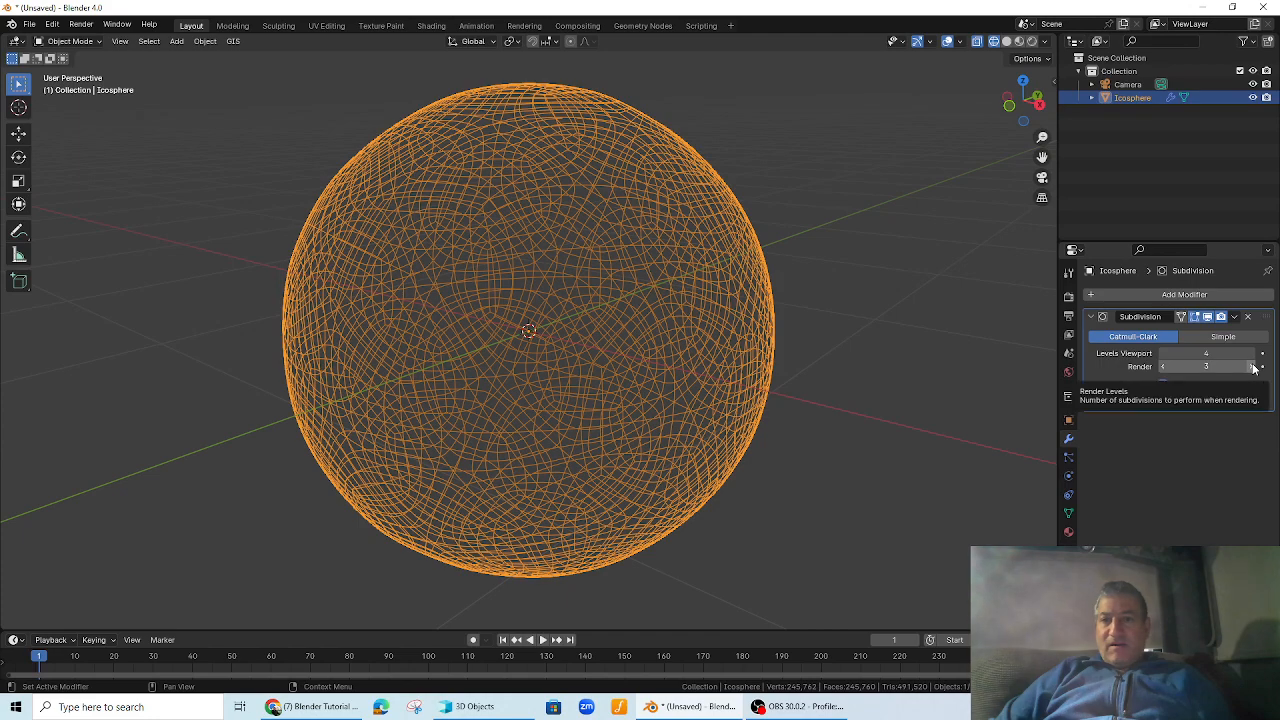
click(1235, 317)
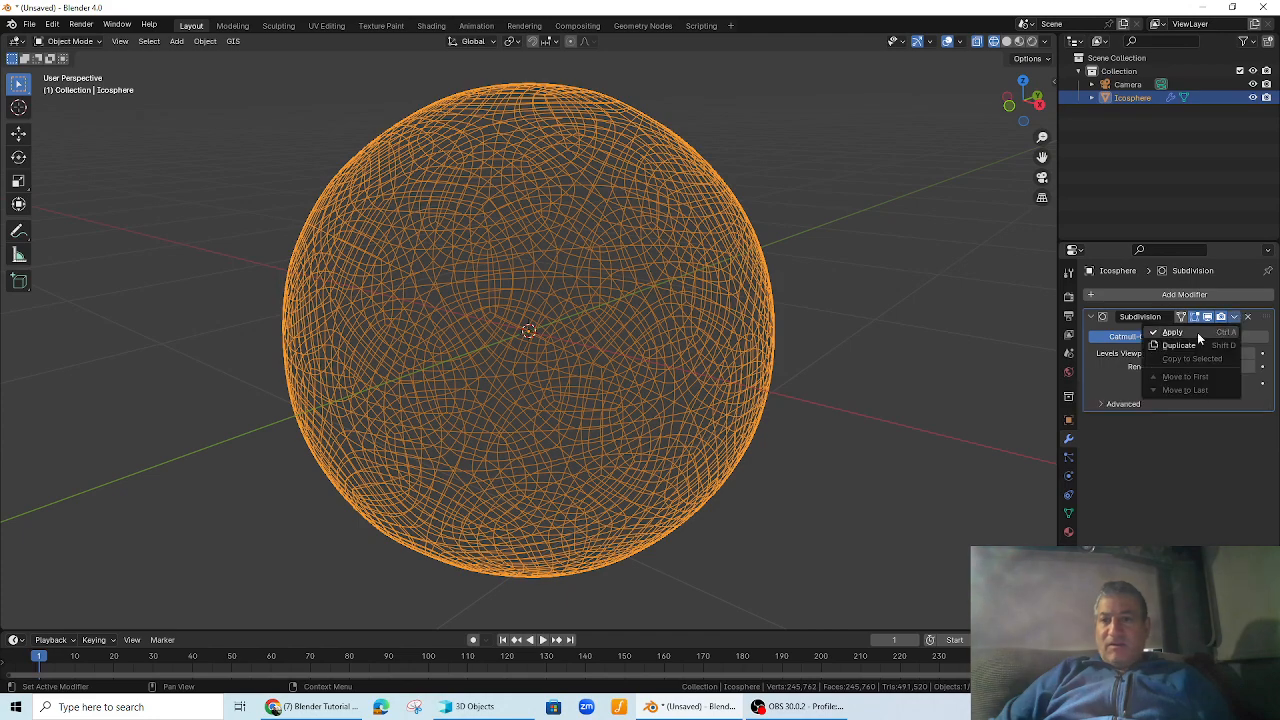
click(1186, 333)
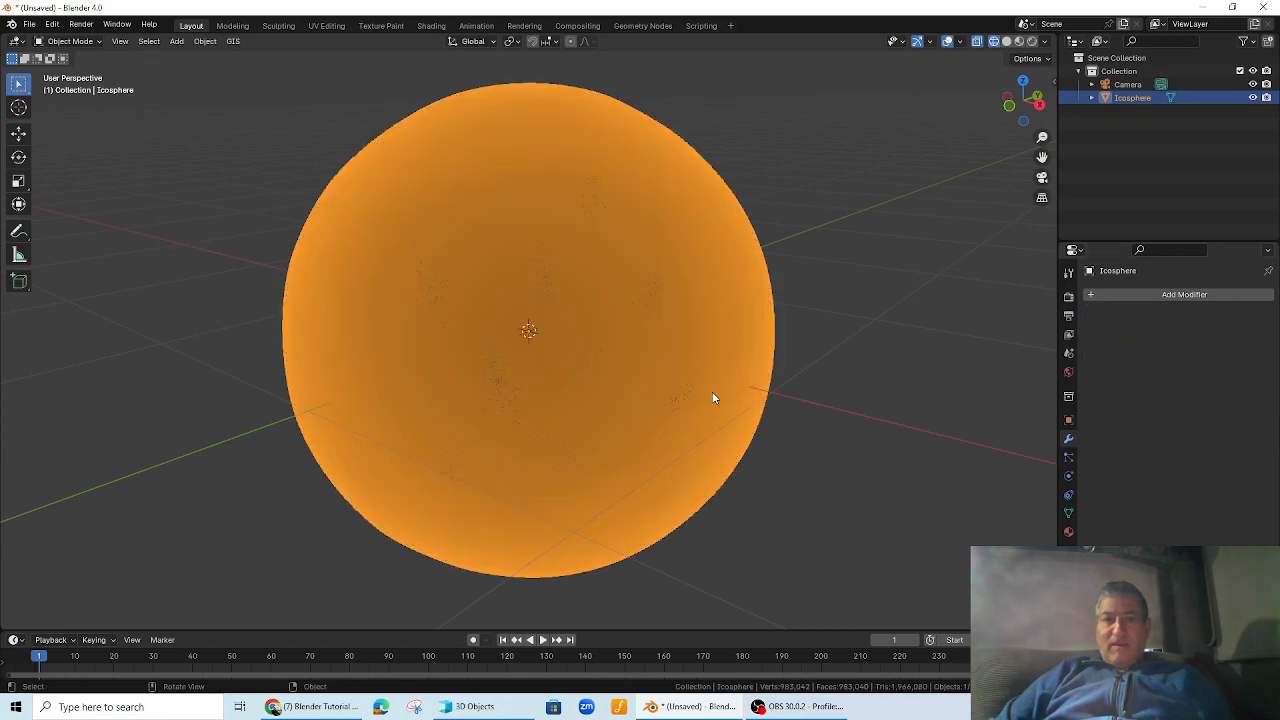
scroll(714, 397, up, 5)
scroll(713, 395, down, 5)
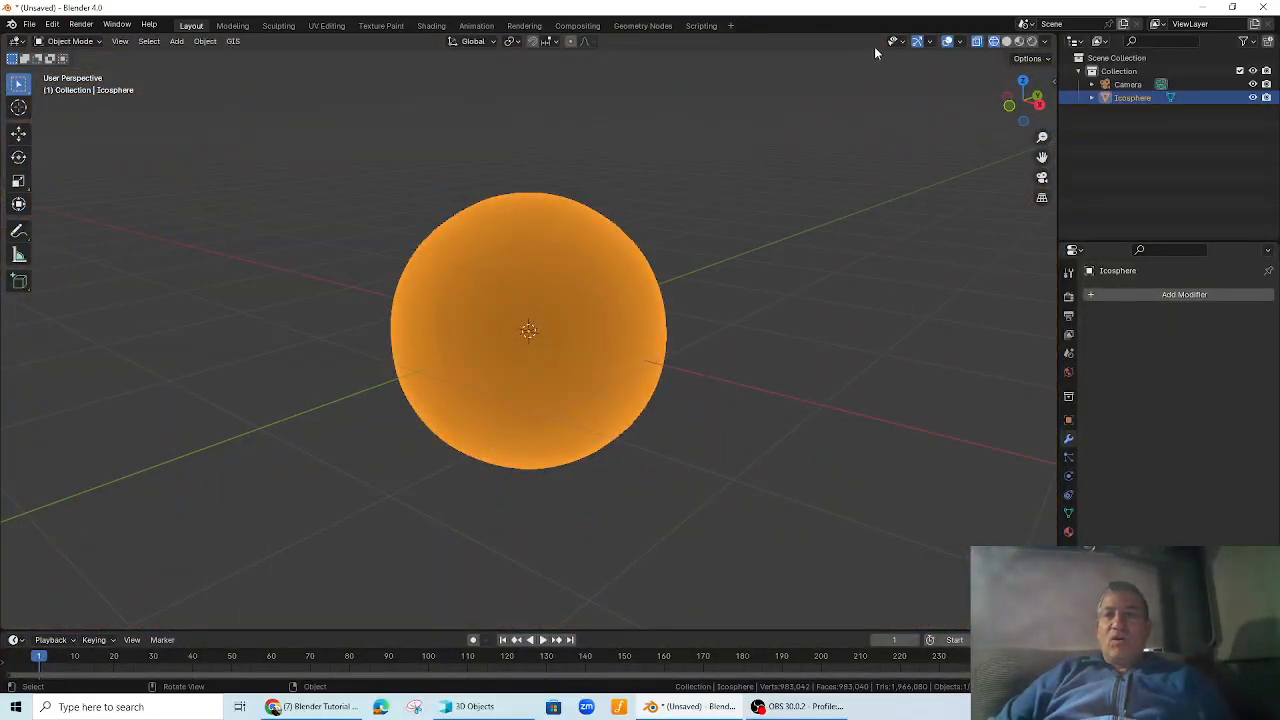
- Show the sphere in Material Preview shading and Vertex Paint mode and inspect its surface from another side
click(1019, 42)
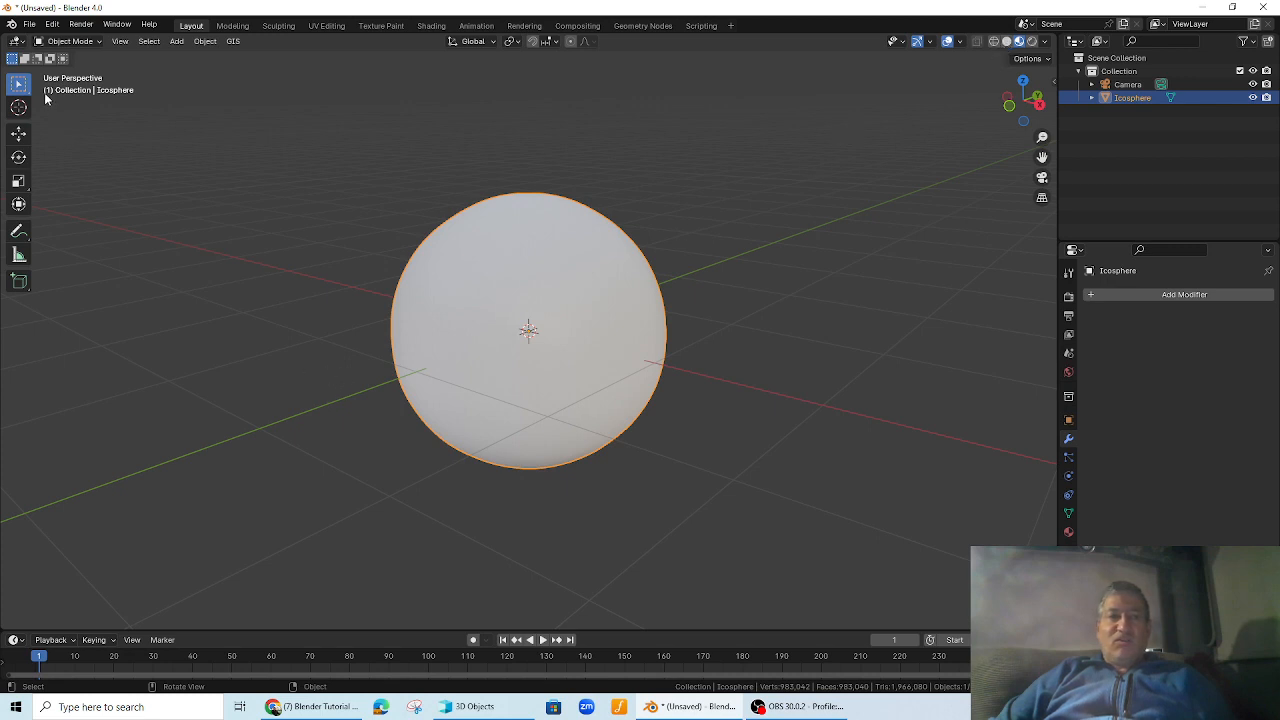
click(55, 41)
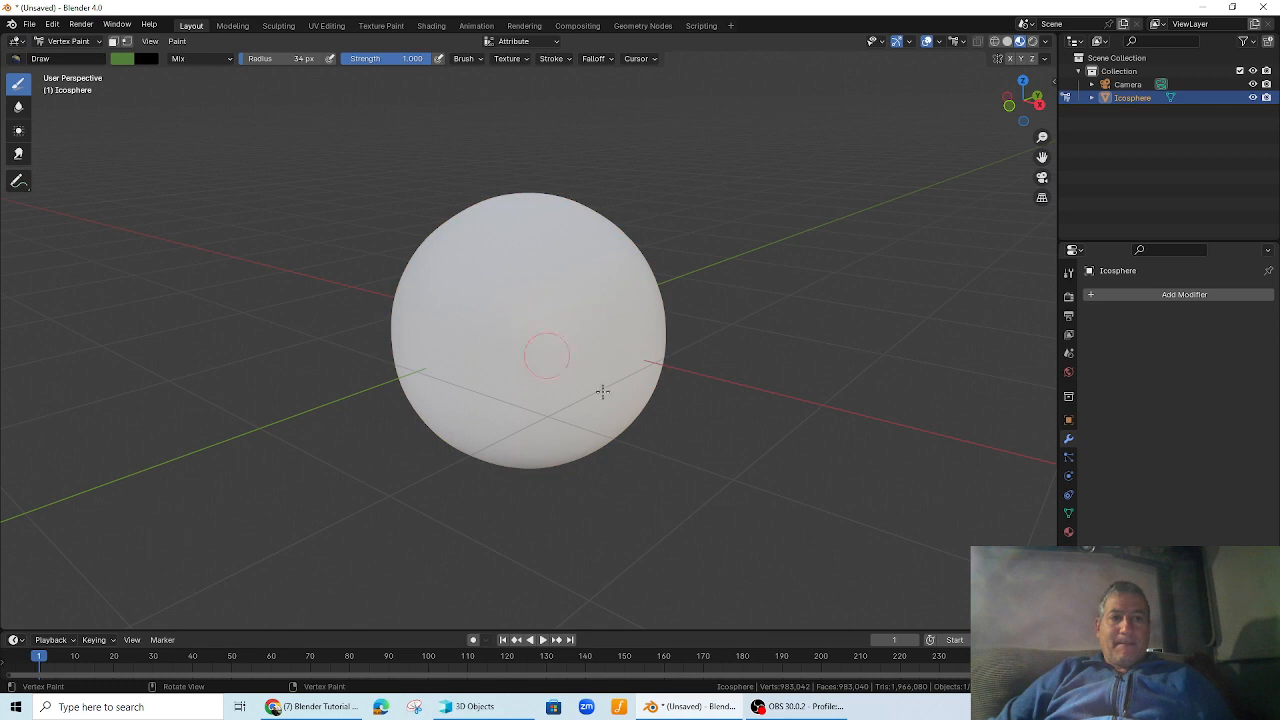
scroll(509, 336, up, 4)
scroll(510, 343, down, 2)
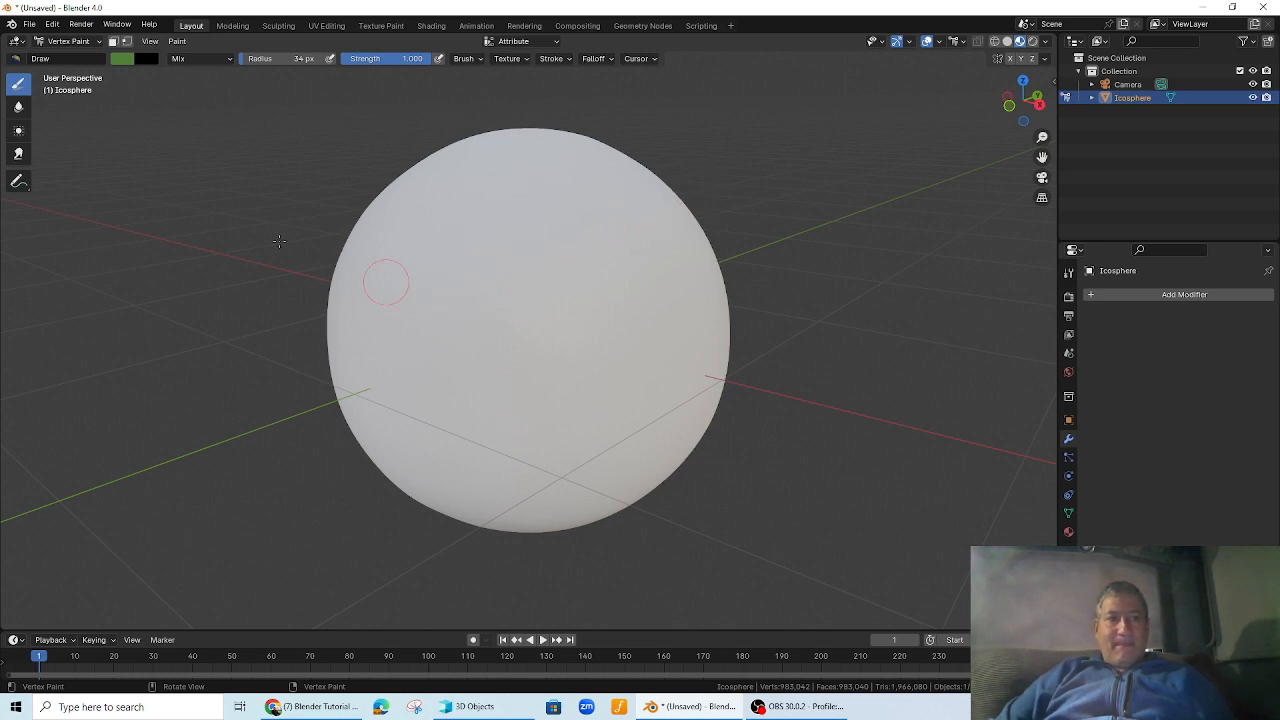
scroll(521, 356, up, 5)
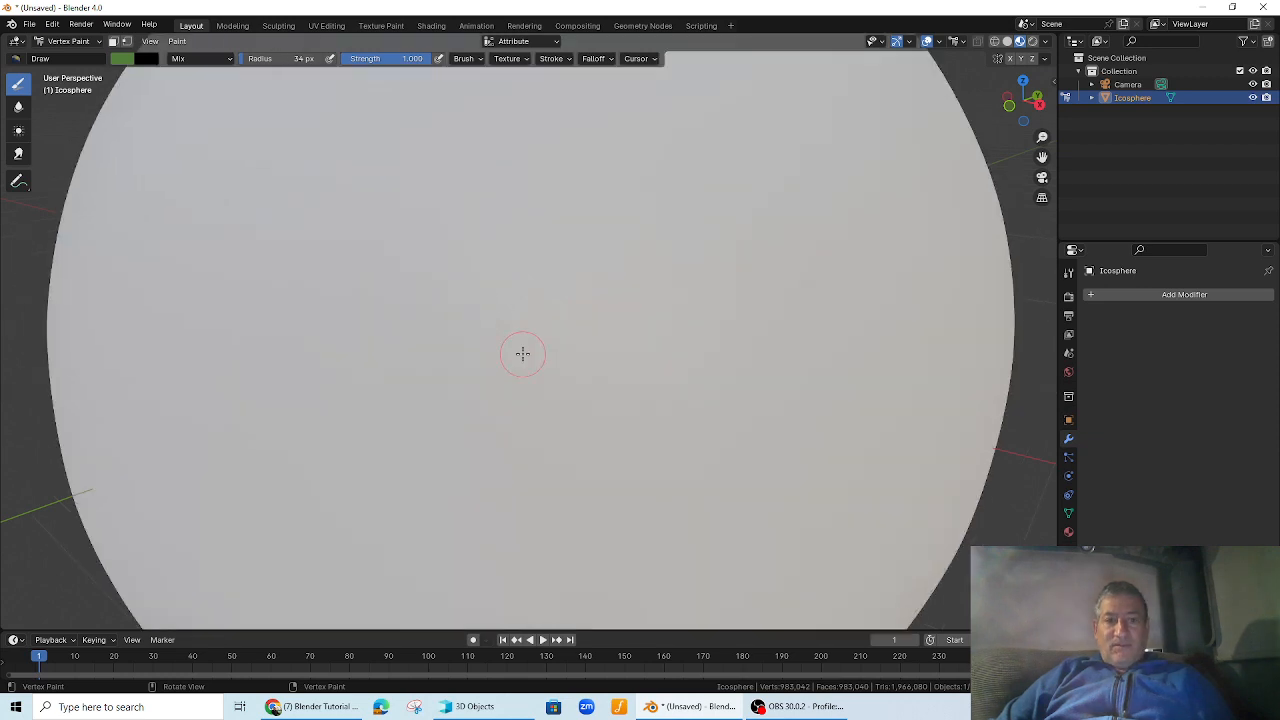
scroll(522, 354, down, 5)
middle_drag(514, 343, 466, 317)
scroll(466, 317, up, 5)
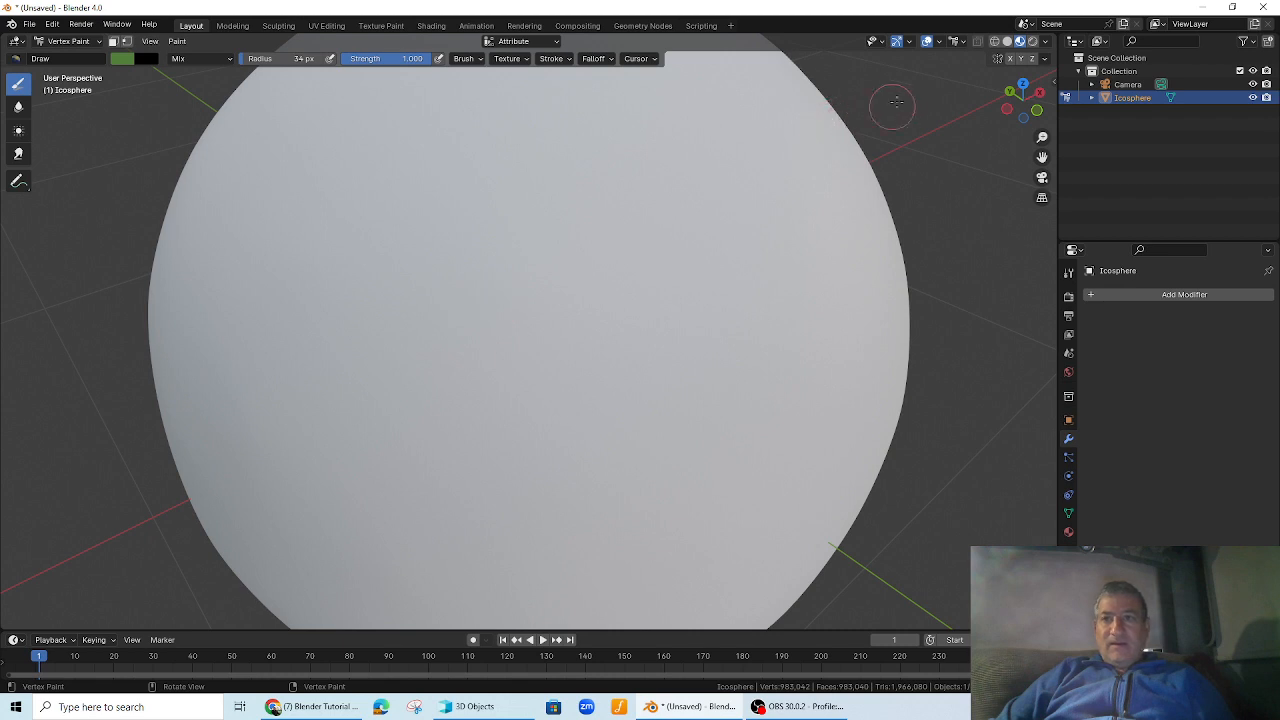
click(1020, 42)
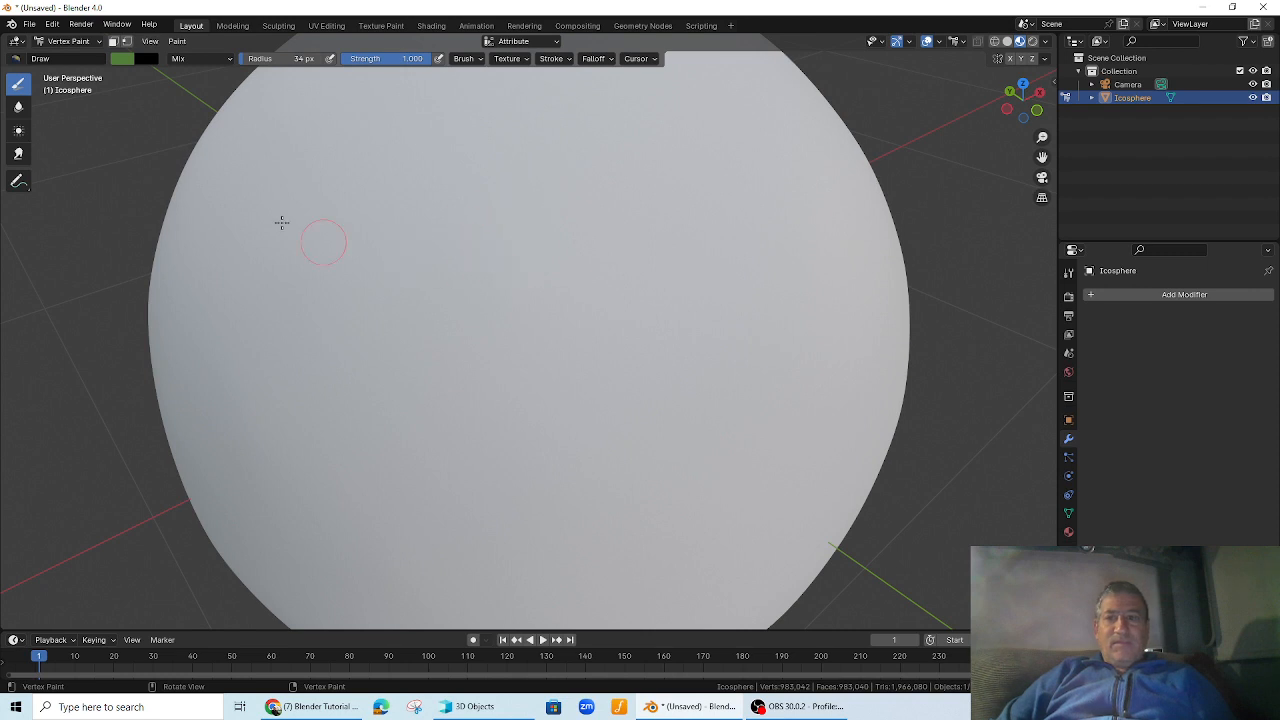
- Start a new file without saving the changes to the current scene
click(29, 24)
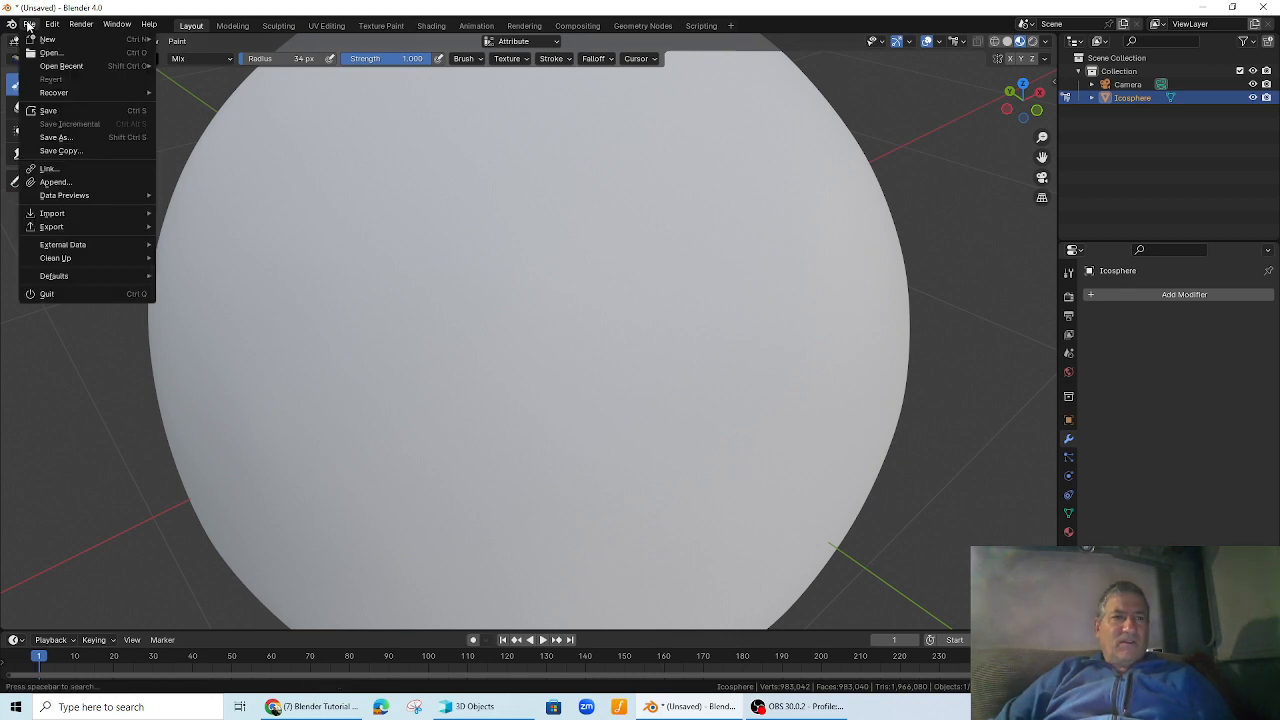
mouse_move(43, 44)
click(181, 40)
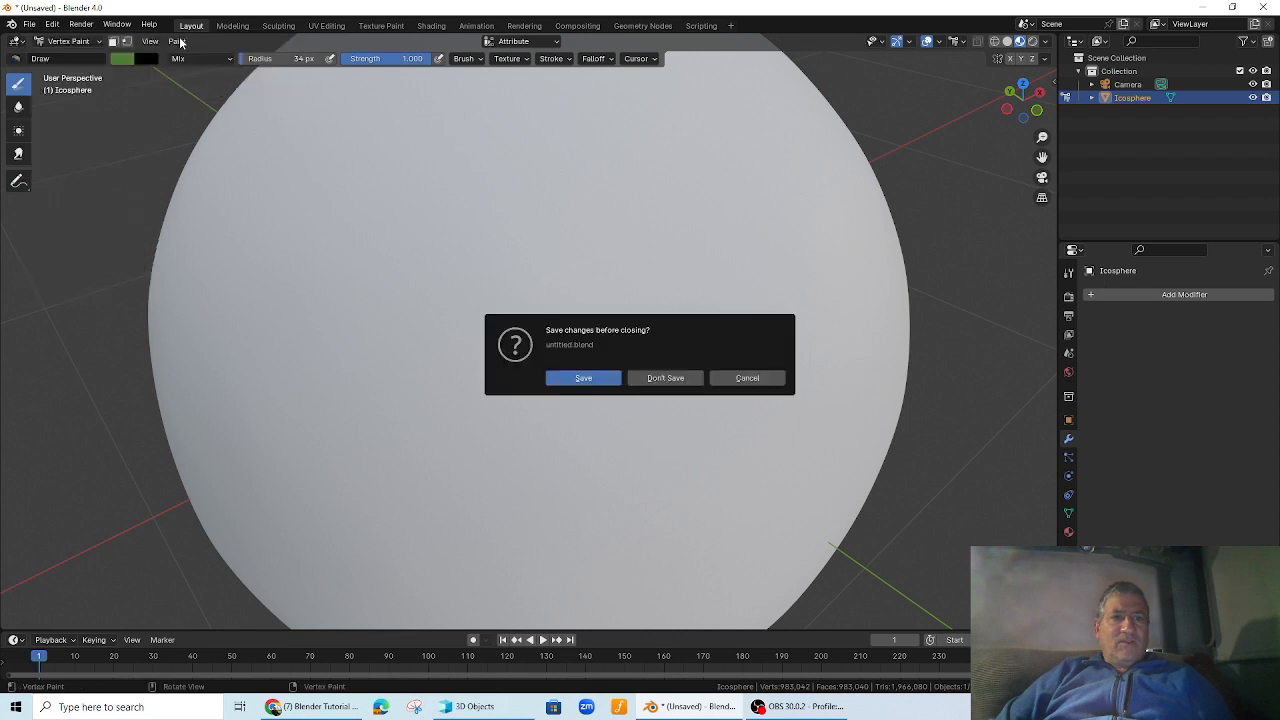
click(662, 378)
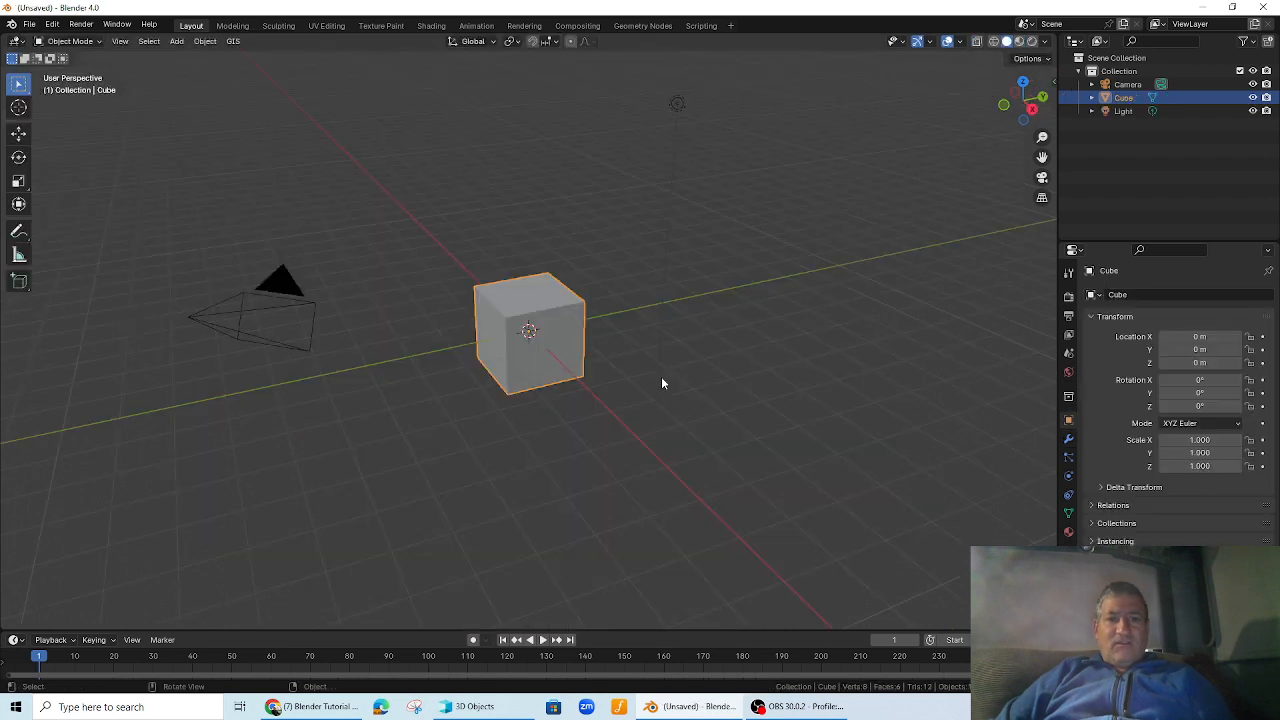
- Delete the default cube and the light from the new scene
key(x)
click(490, 326)
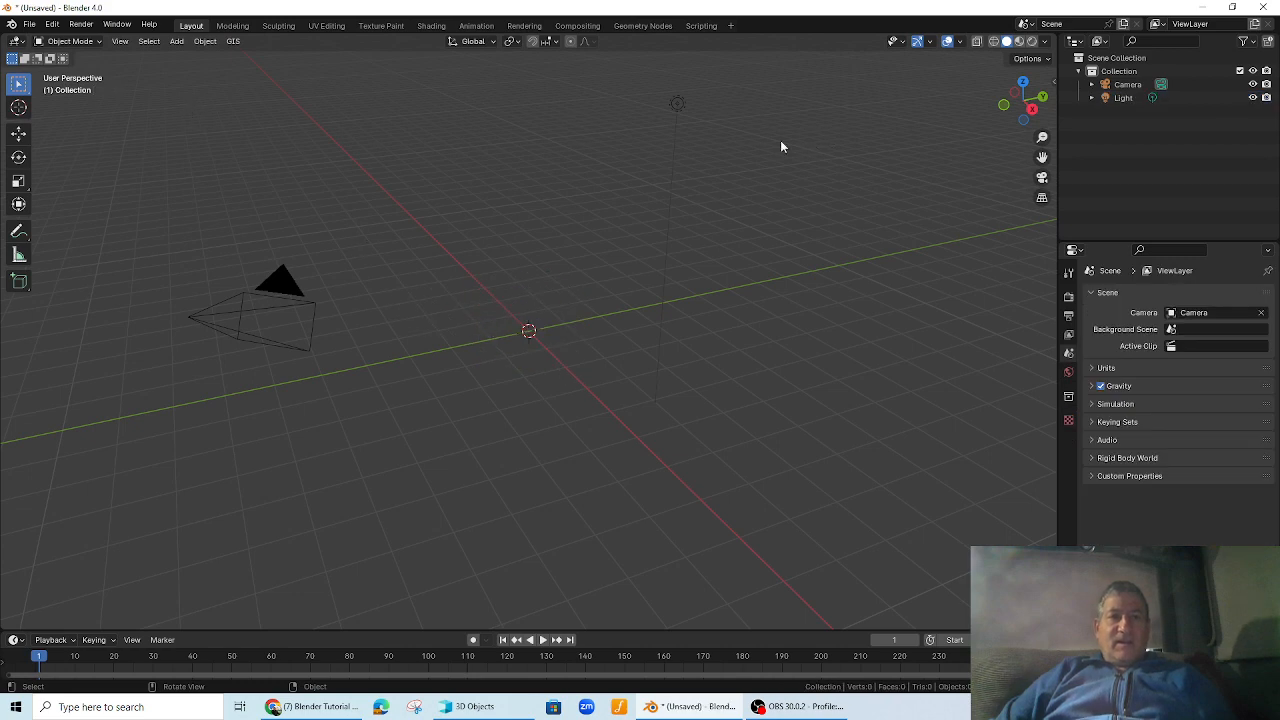
click(682, 106)
key(x)
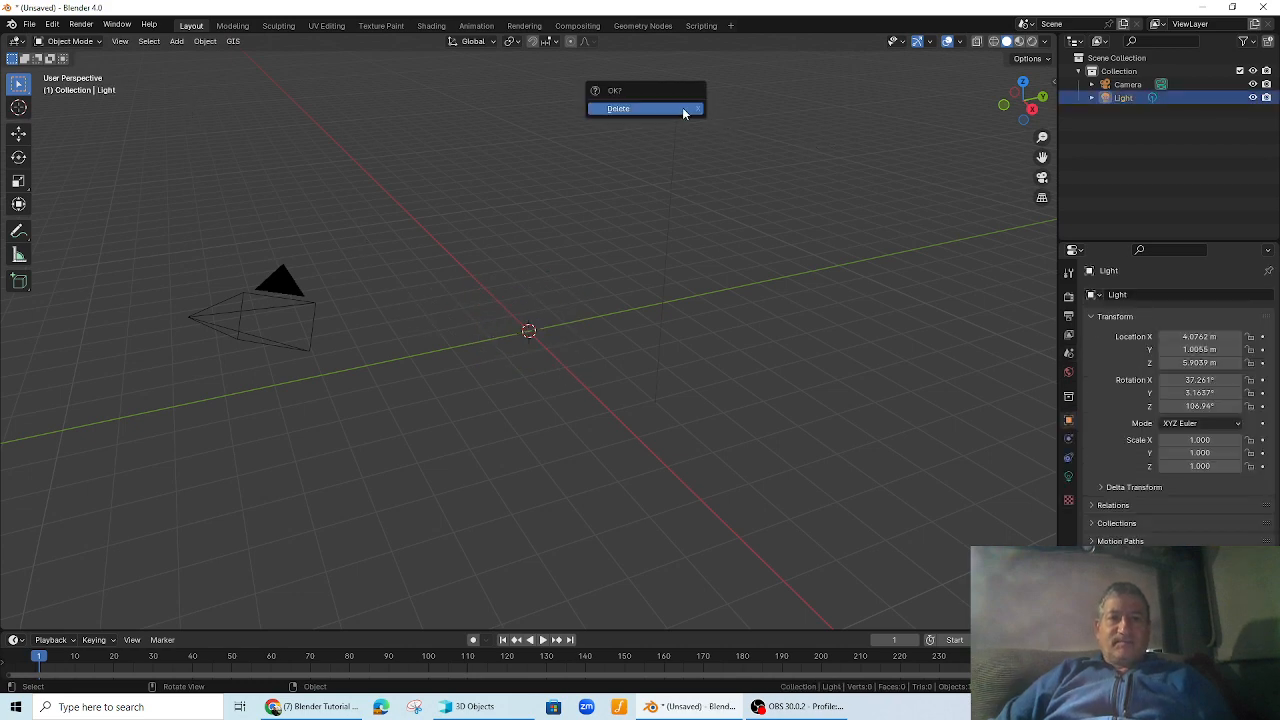
click(684, 112)
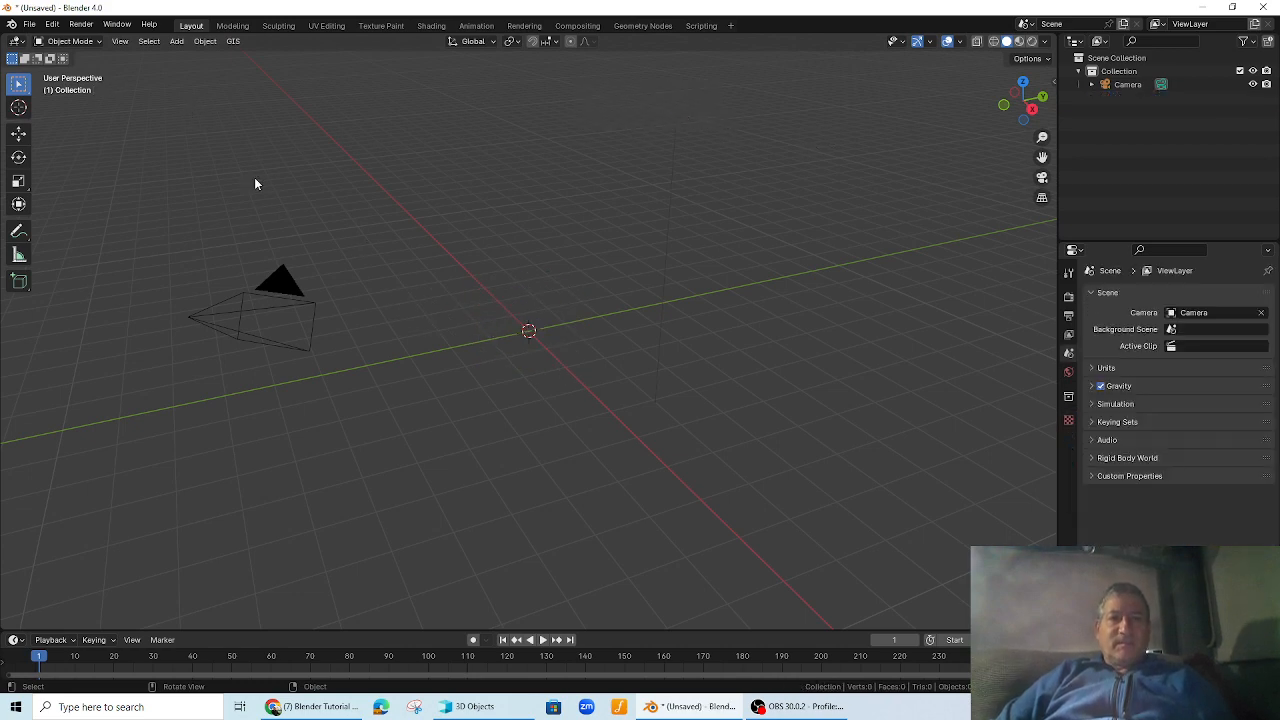
- Add an ico sphere mesh at the scene's origin
click(176, 42)
mouse_move(188, 57)
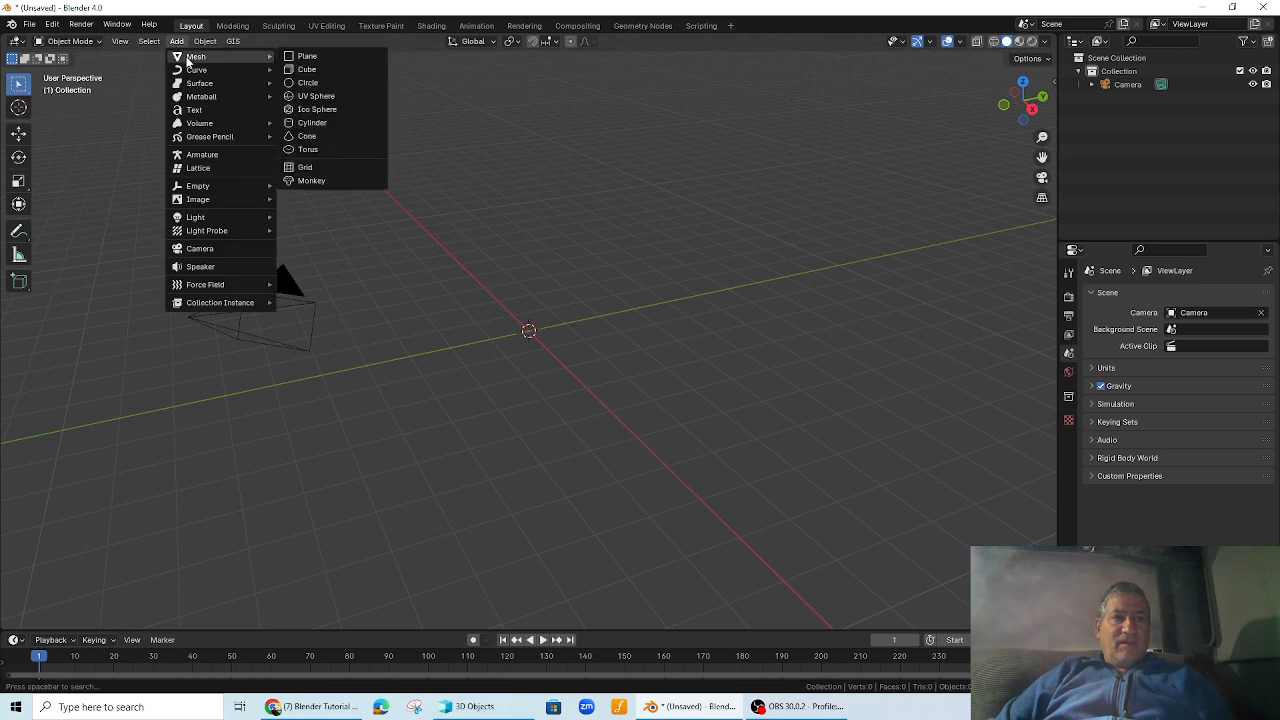
click(333, 112)
scroll(571, 314, up, 6)
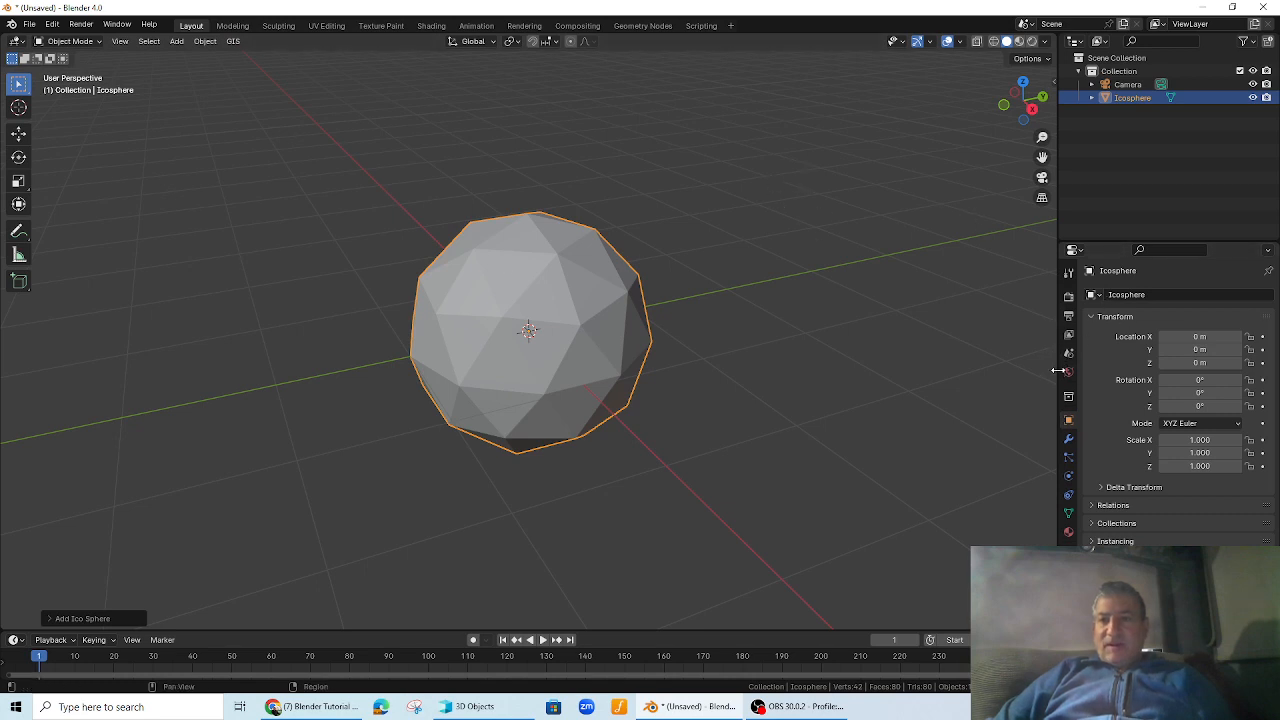
- Add a Subdivision Surface modifier to the new ico sphere and set its viewport level to 2
click(1068, 438)
click(1155, 292)
mouse_move(1152, 292)
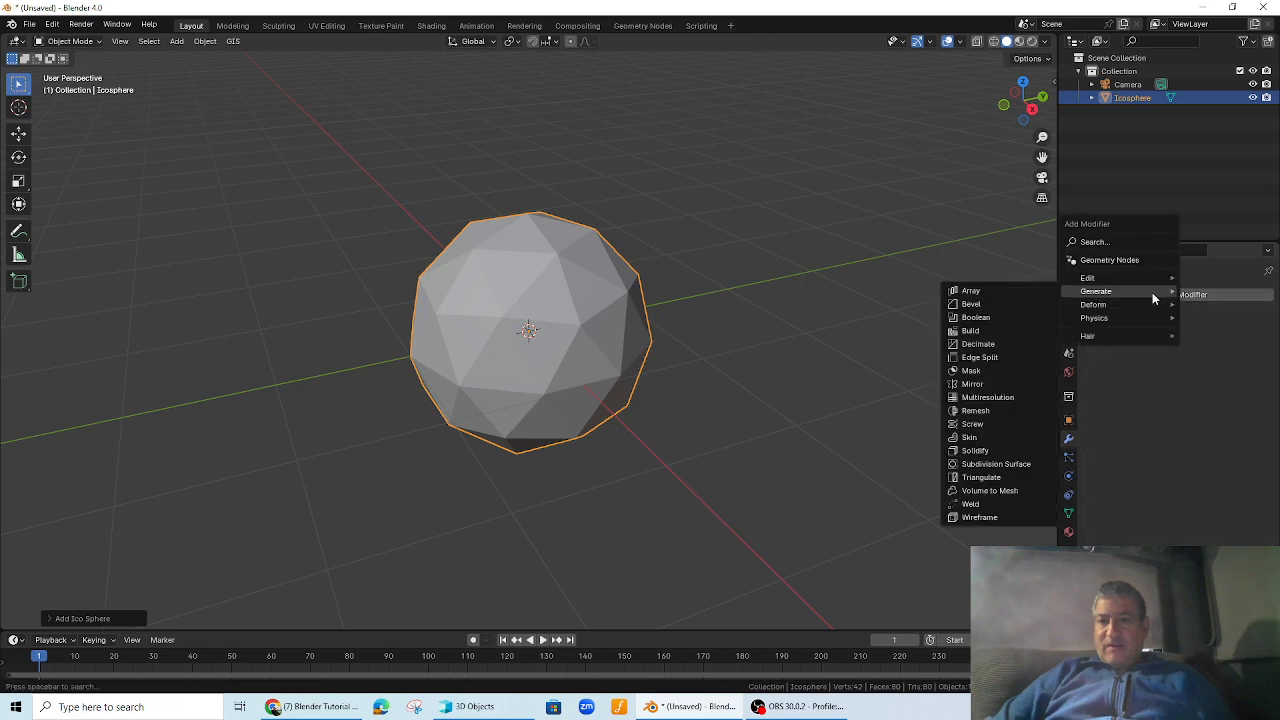
click(980, 465)
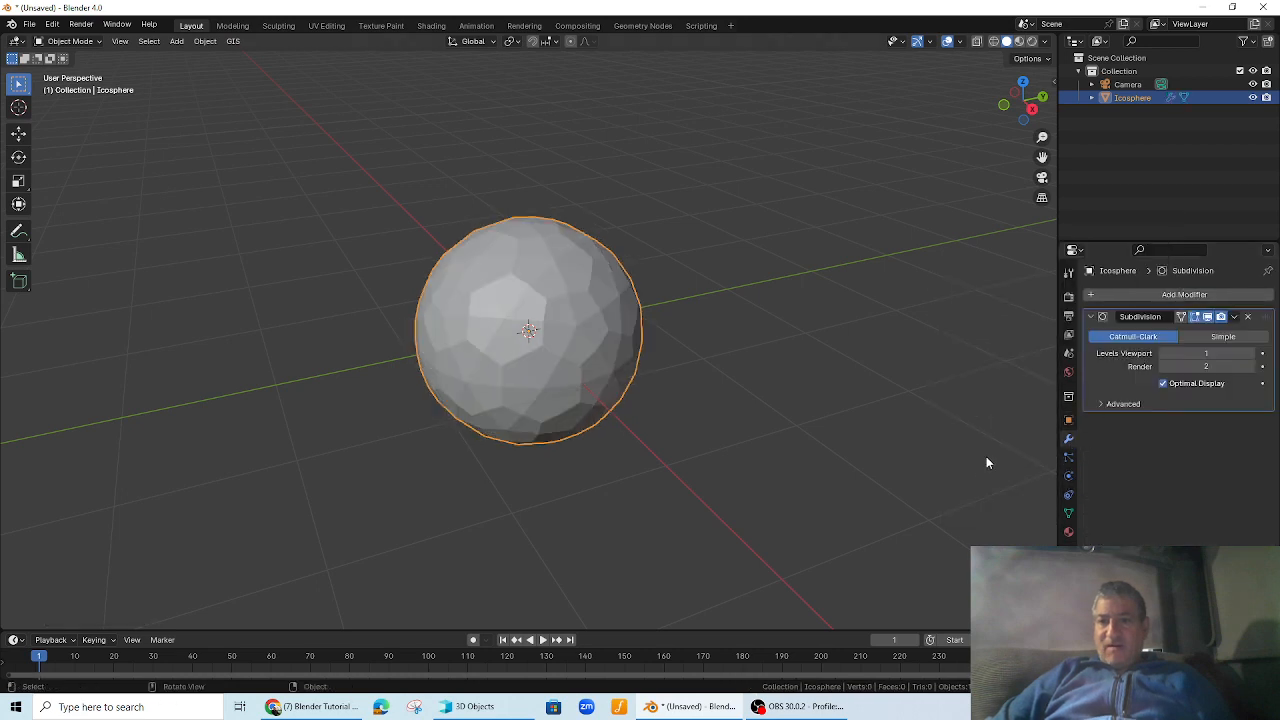
click(1256, 354)
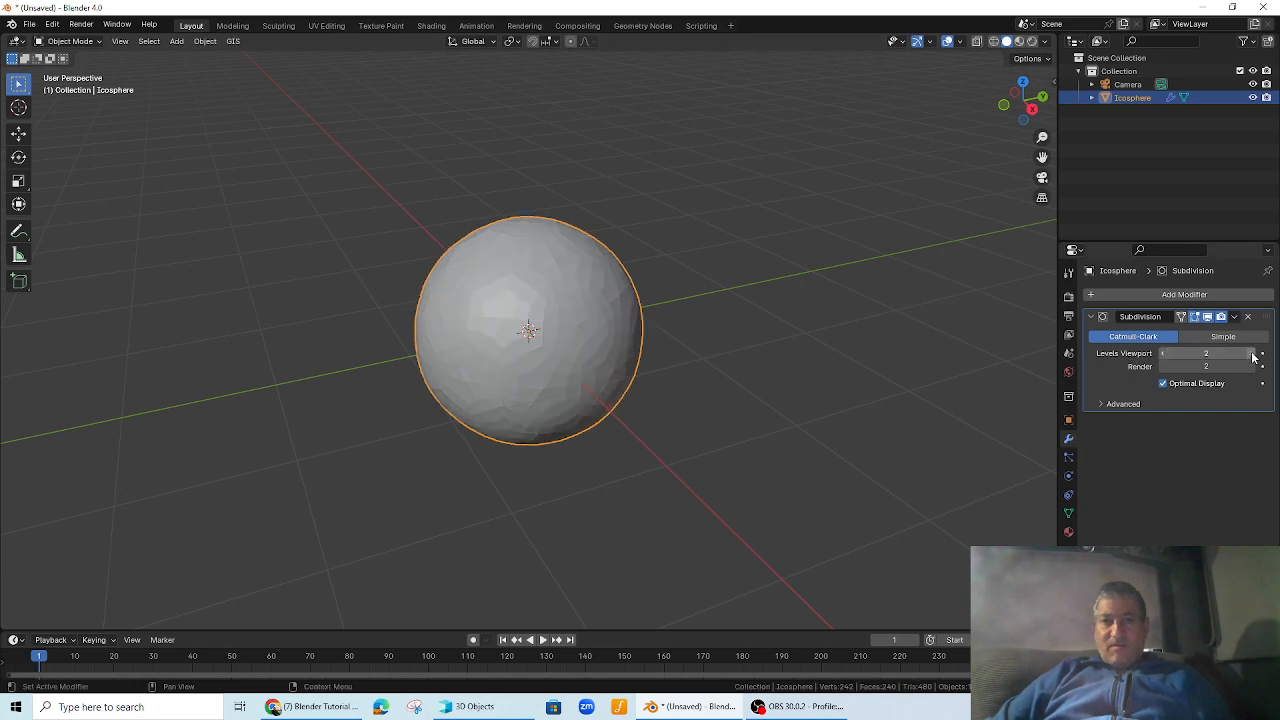
- Raise the Subdivision modifier's viewport level to 4, checking the sphere's smoothness in wireframe and solid shading
click(994, 44)
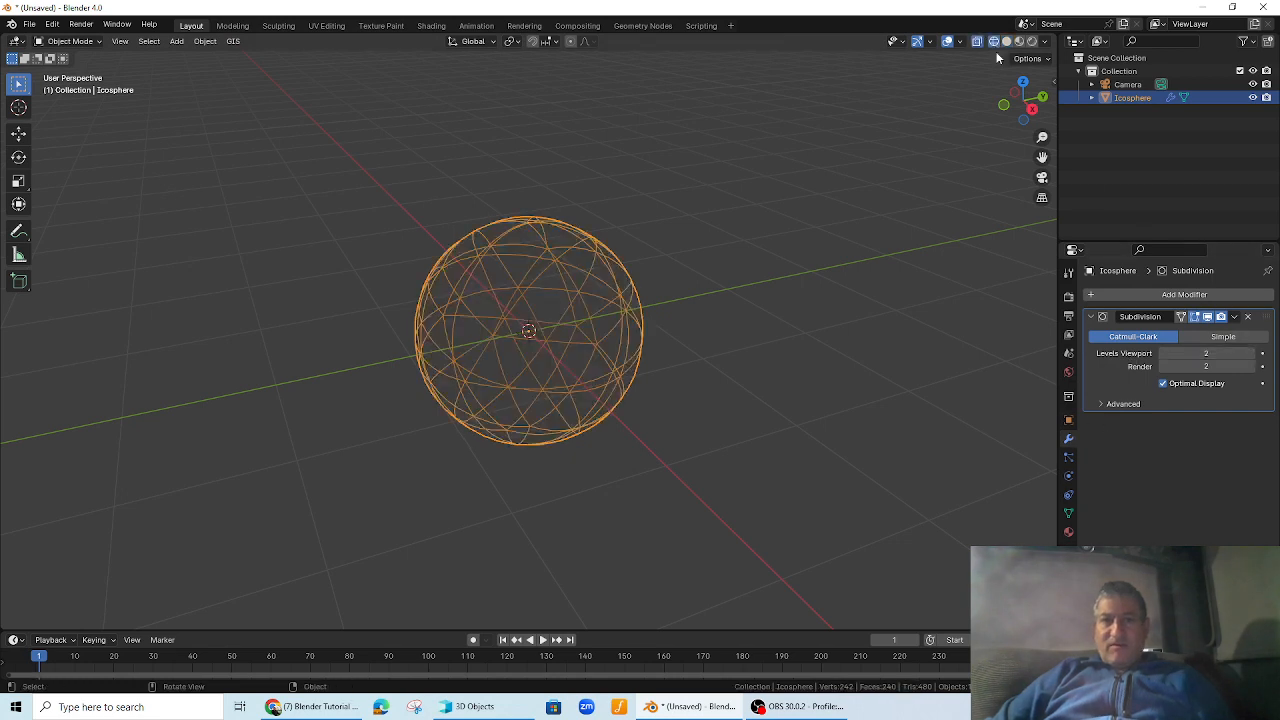
click(1256, 354)
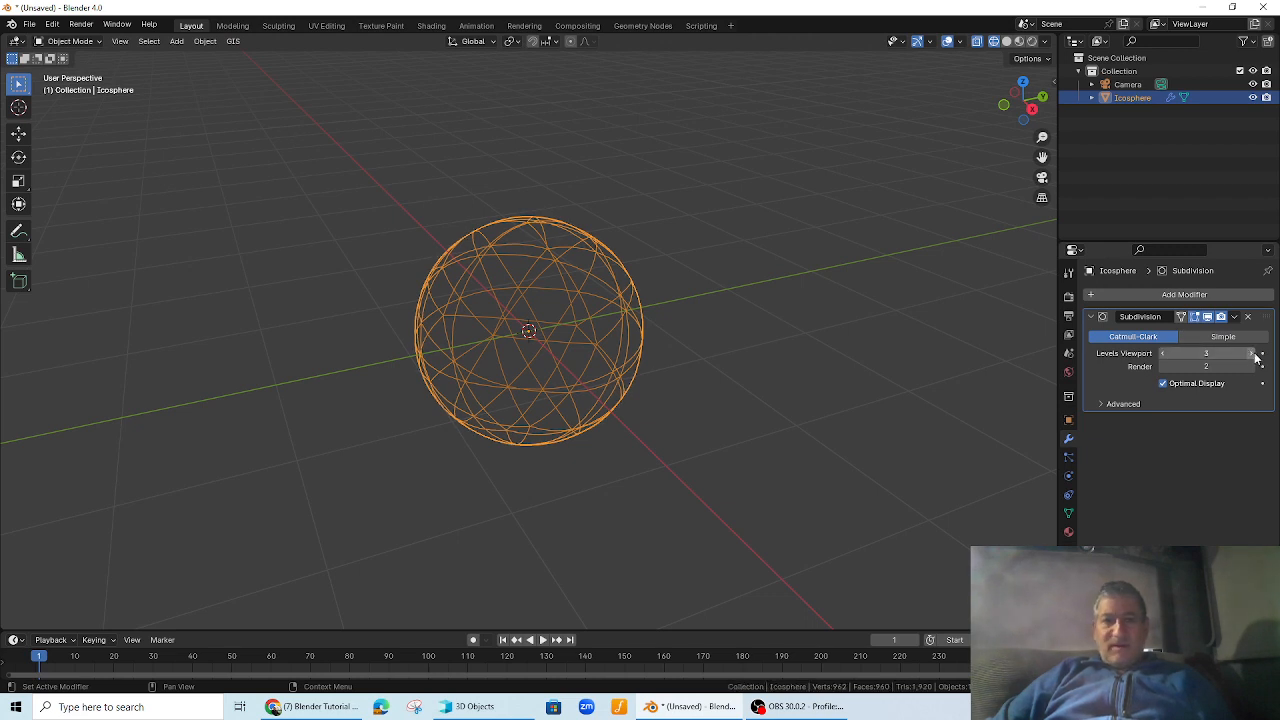
click(1008, 42)
scroll(575, 418, up, 5)
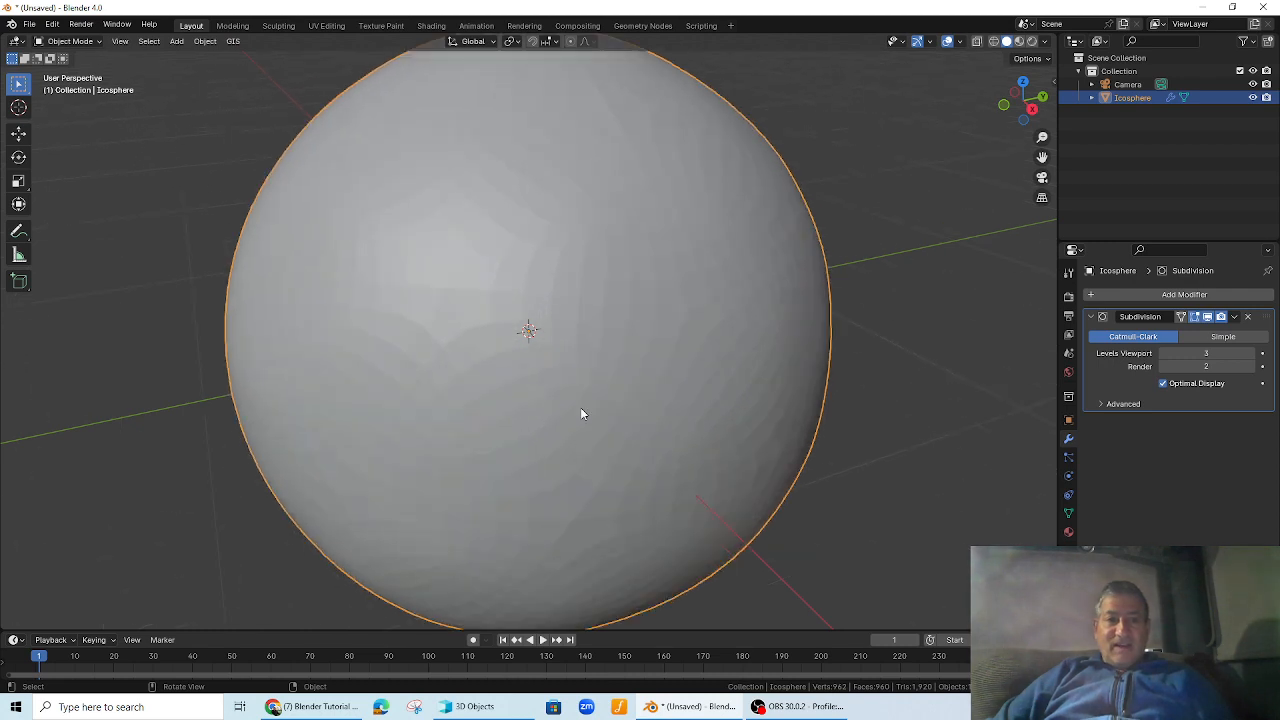
click(1251, 353)
scroll(784, 362, up, 2)
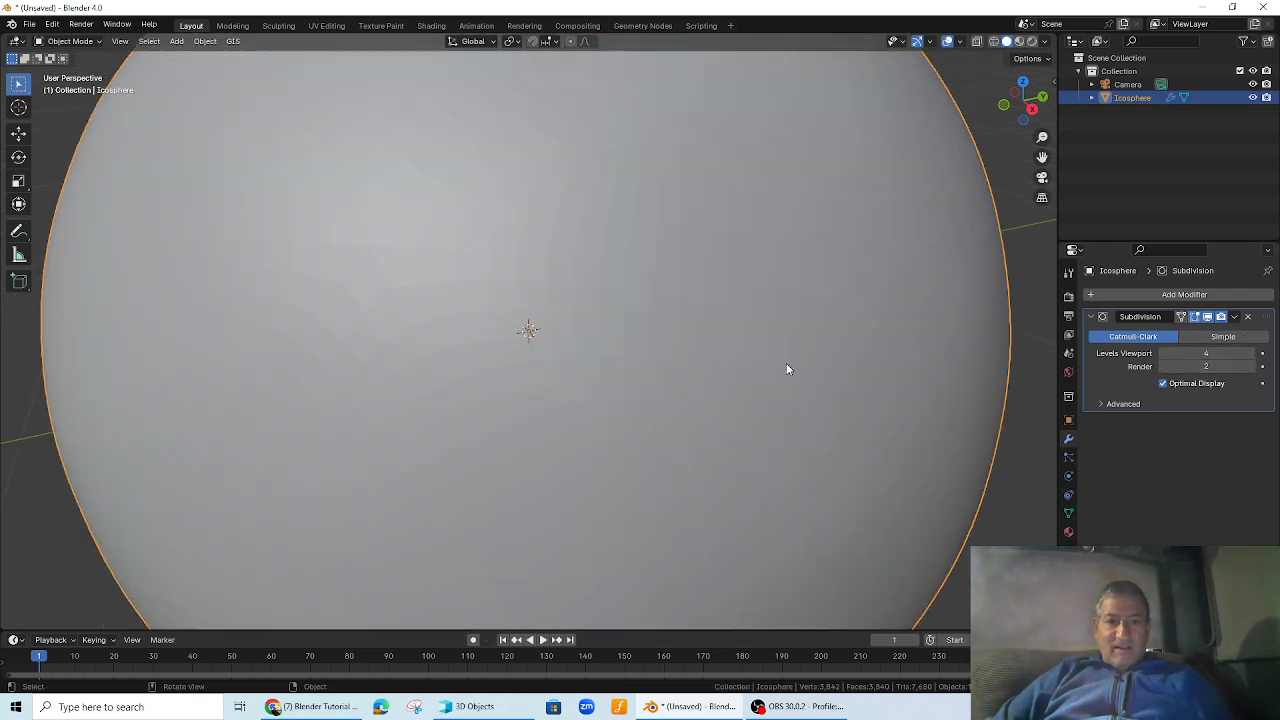
scroll(786, 363, down, 5)
scroll(786, 360, up, 1)
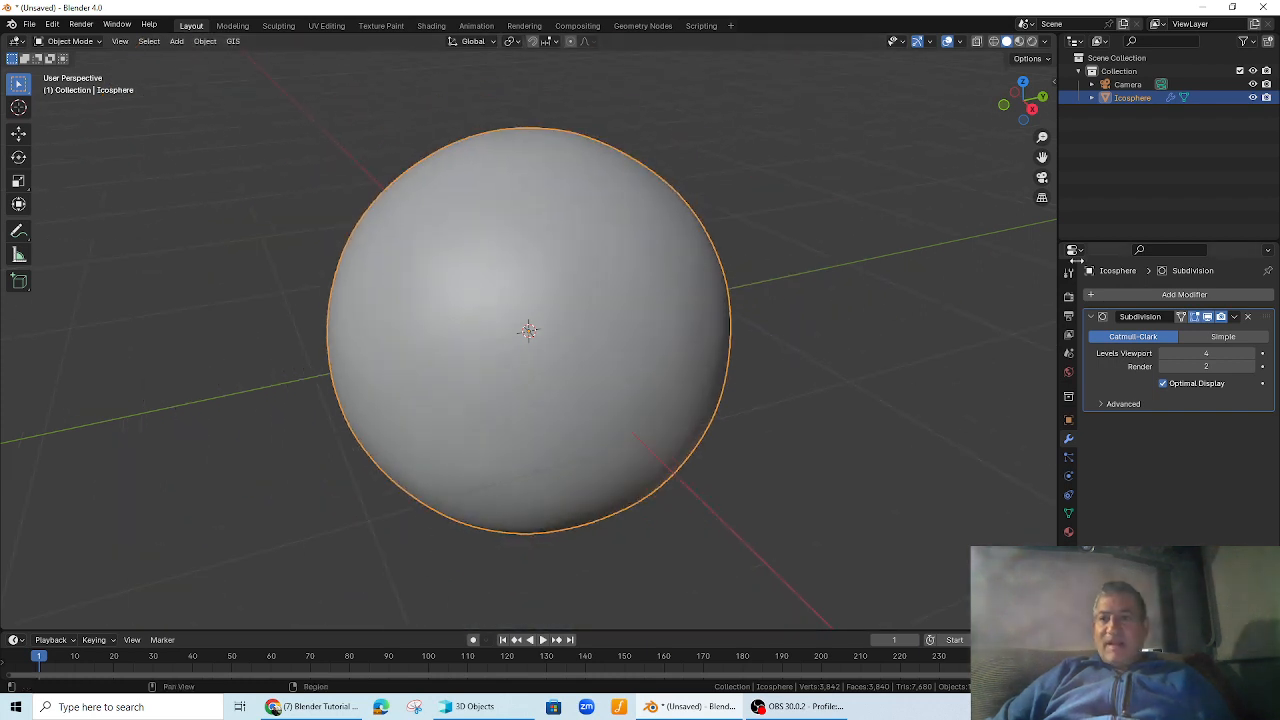
- Apply the Subdivision modifier and switch the ico sphere to Vertex Paint mode
click(1234, 317)
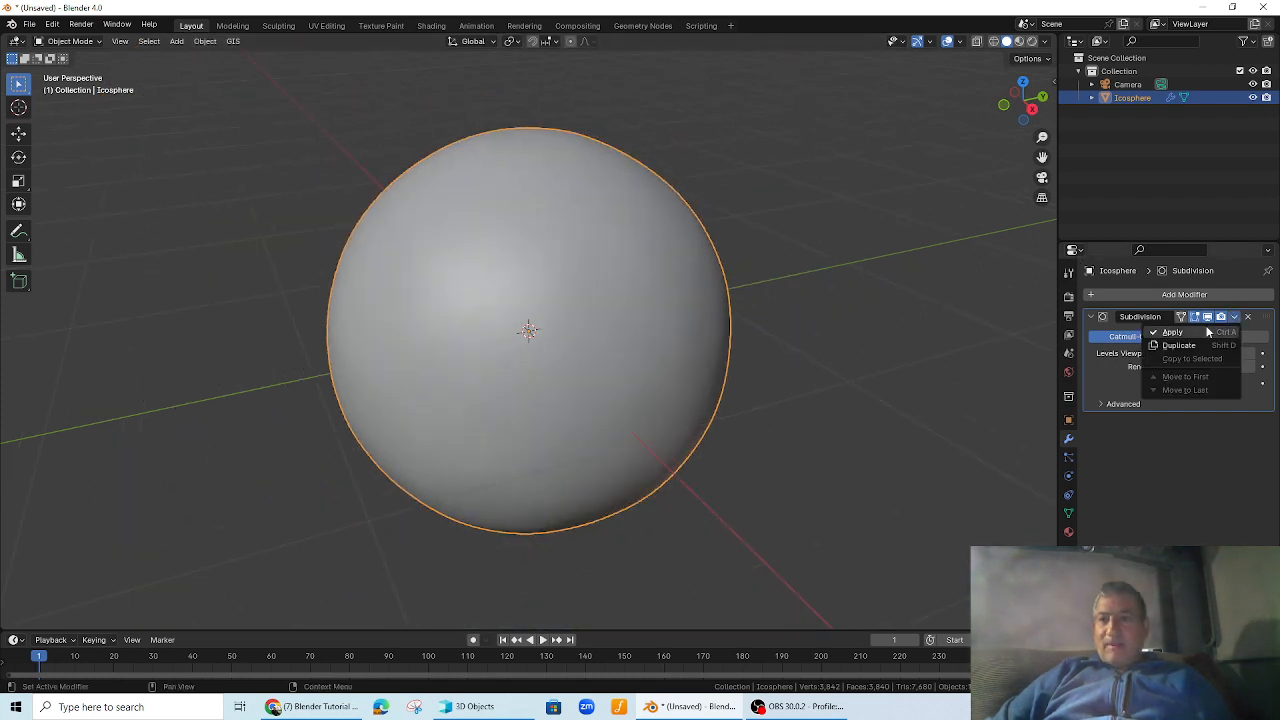
click(1190, 328)
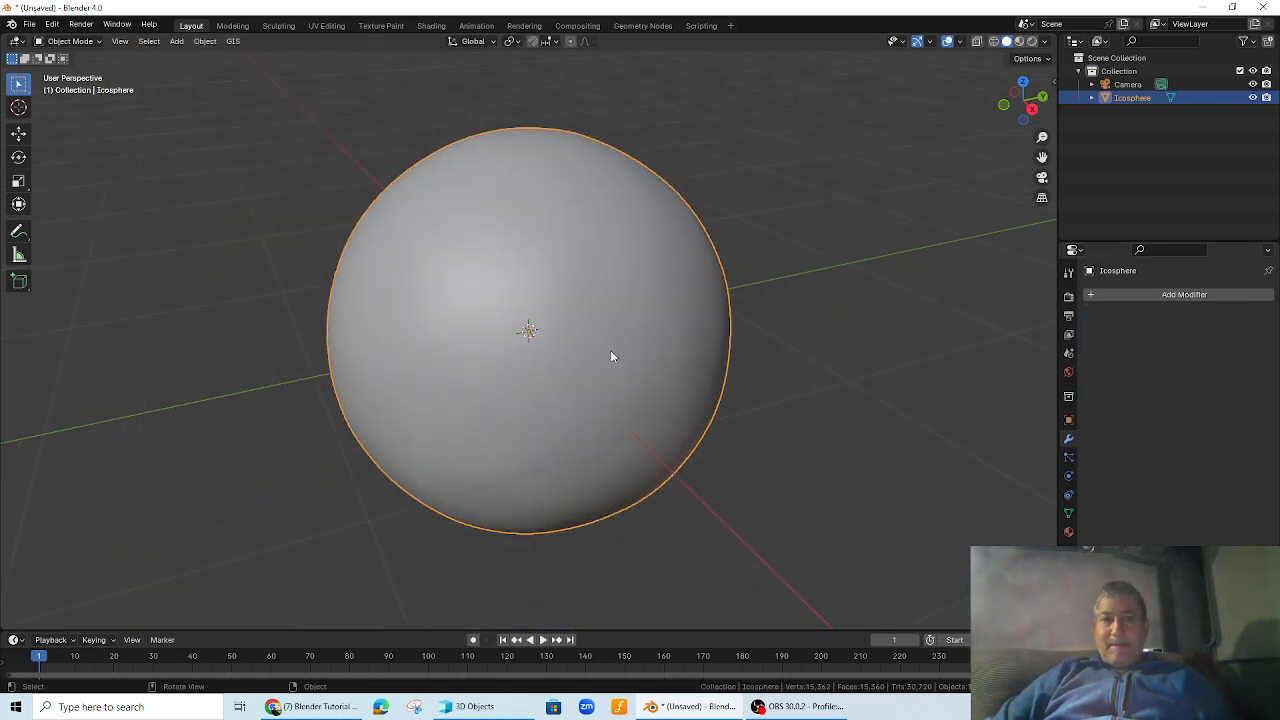
click(70, 41)
click(70, 97)
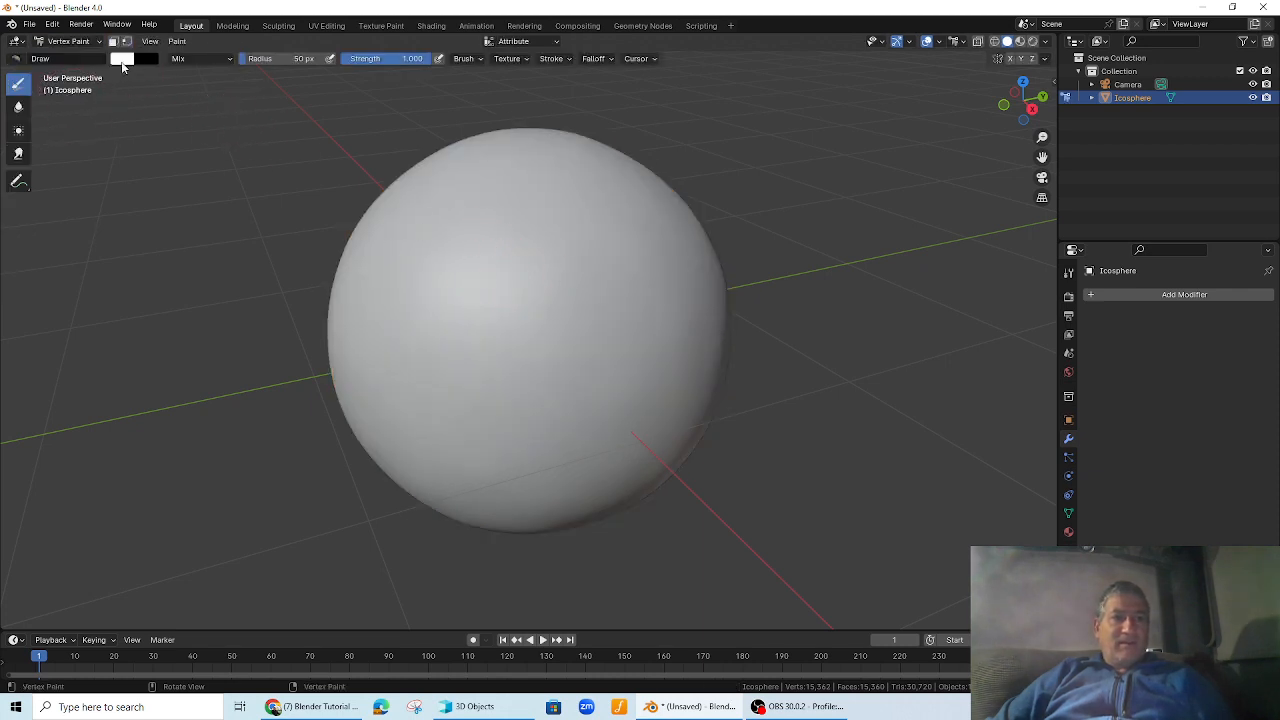
- Set the brush colour to blue and its radius to 284 px, and paint the front of the sphere
click(122, 60)
click(204, 117)
mouse_move(430, 205)
mouse_down()
mouse_move(440, 250)
mouse_move(490, 215)
mouse_move(480, 300)
mouse_move(457, 286)
mouse_move(436, 300)
mouse_up()
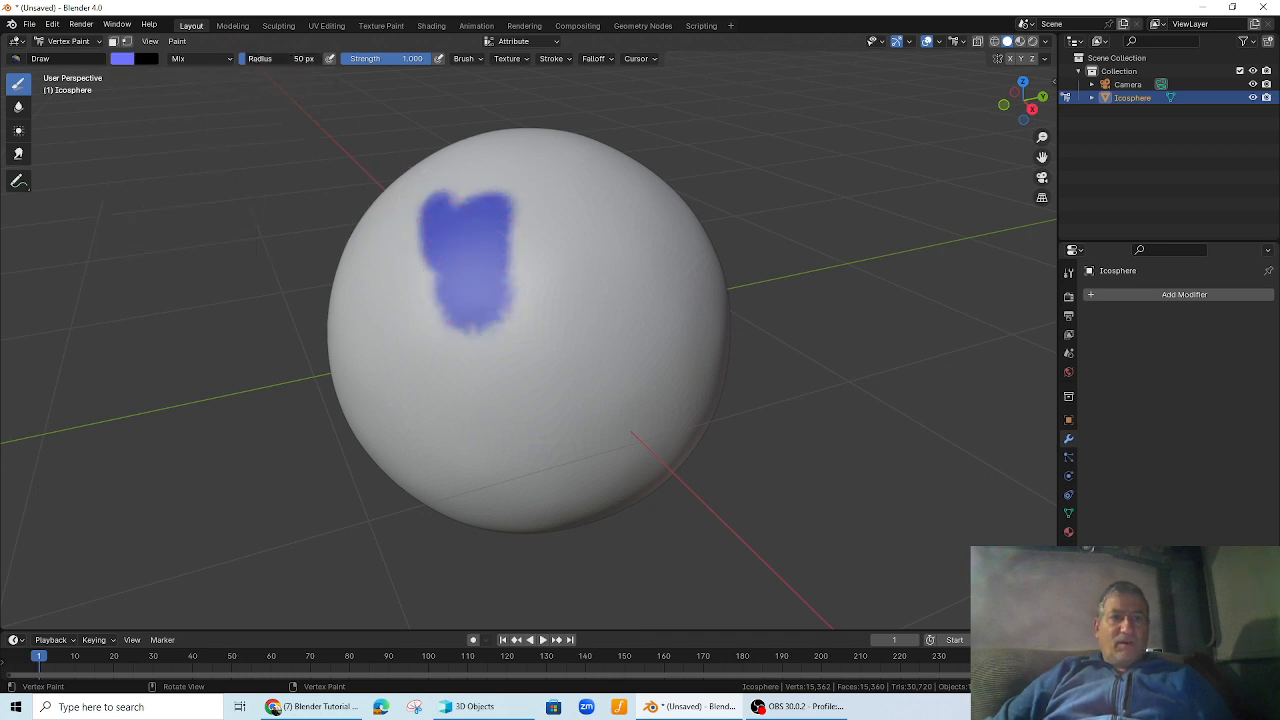
drag(259, 58, 305, 58)
mouse_move(545, 463)
mouse_down()
mouse_move(514, 400)
mouse_move(514, 263)
mouse_move(451, 305)
mouse_move(460, 429)
mouse_move(654, 251)
mouse_move(620, 240)
mouse_move(391, 334)
mouse_move(523, 417)
mouse_move(600, 397)
mouse_move(468, 396)
mouse_move(502, 193)
mouse_move(400, 286)
mouse_move(471, 500)
mouse_move(614, 309)
mouse_move(669, 300)
mouse_move(598, 226)
mouse_move(377, 197)
mouse_move(598, 188)
mouse_move(615, 301)
mouse_up()
- Paint the remaining unpainted sides and underside of the sphere blue until the whole surface is covered
middle_drag(665, 375, 543, 386)
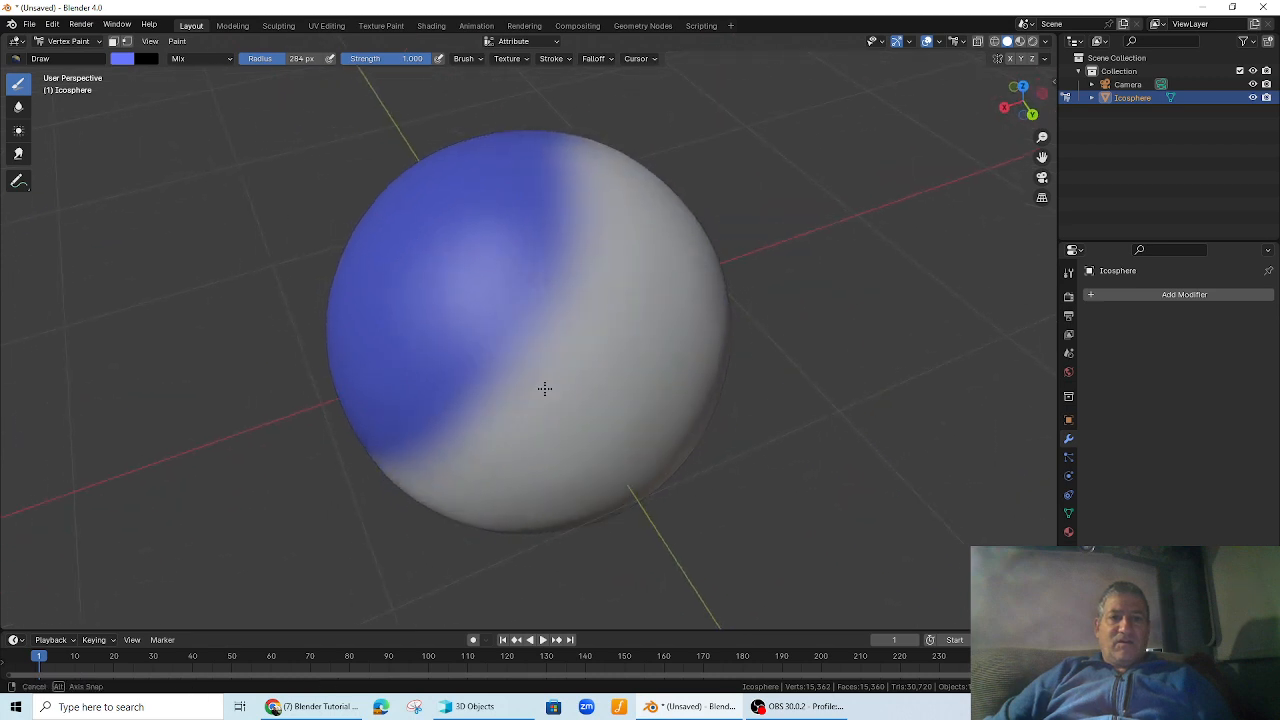
mouse_move(534, 391)
mouse_down()
mouse_move(457, 450)
mouse_move(593, 537)
mouse_move(591, 83)
mouse_up()
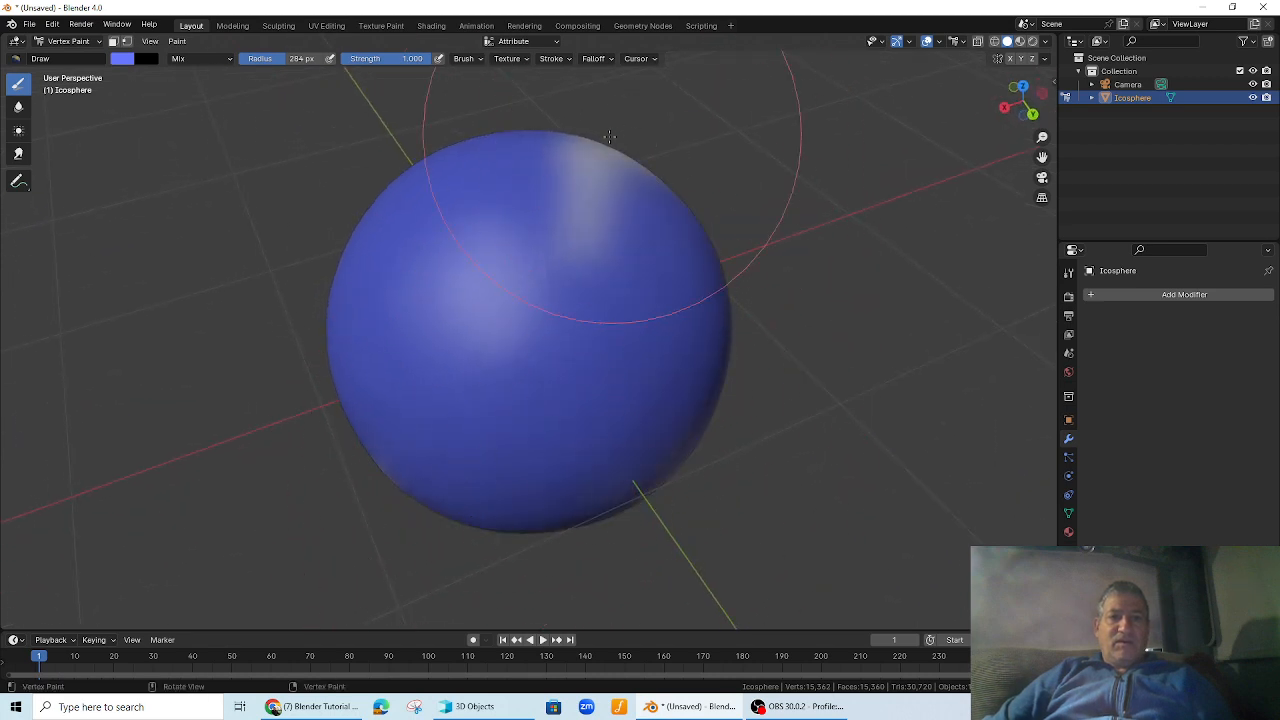
mouse_move(643, 471)
middle_down()
mouse_move(580, 401)
mouse_move(500, 386)
middle_up()
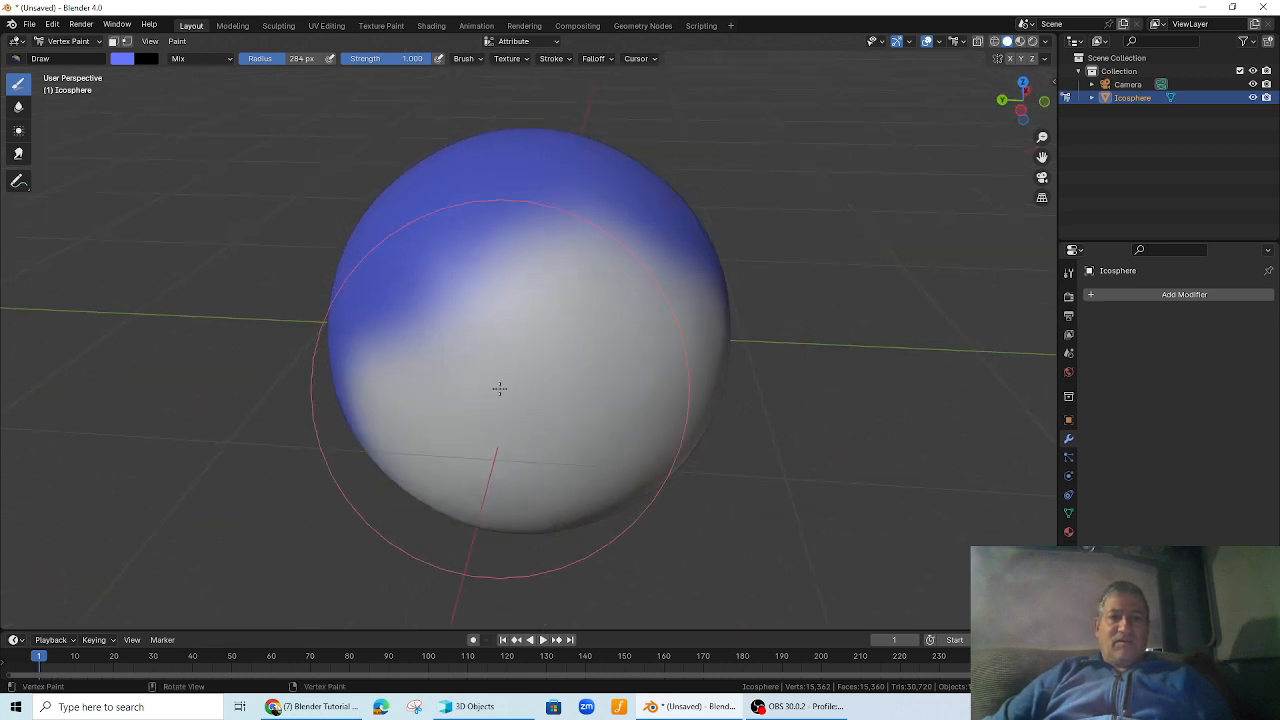
mouse_move(500, 386)
mouse_down()
mouse_move(671, 243)
mouse_move(457, 529)
mouse_move(410, 443)
mouse_move(666, 429)
mouse_up()
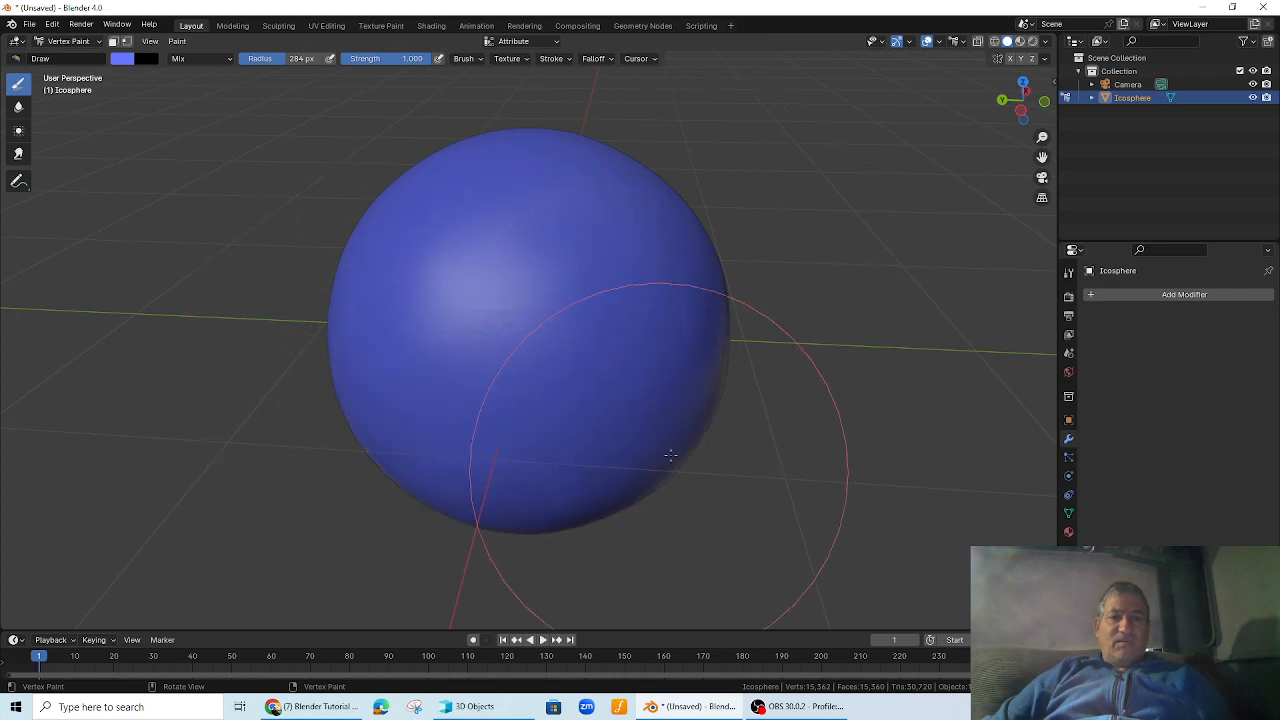
mouse_move(620, 340)
middle_down()
mouse_move(720, 360)
mouse_move(742, 330)
middle_up()
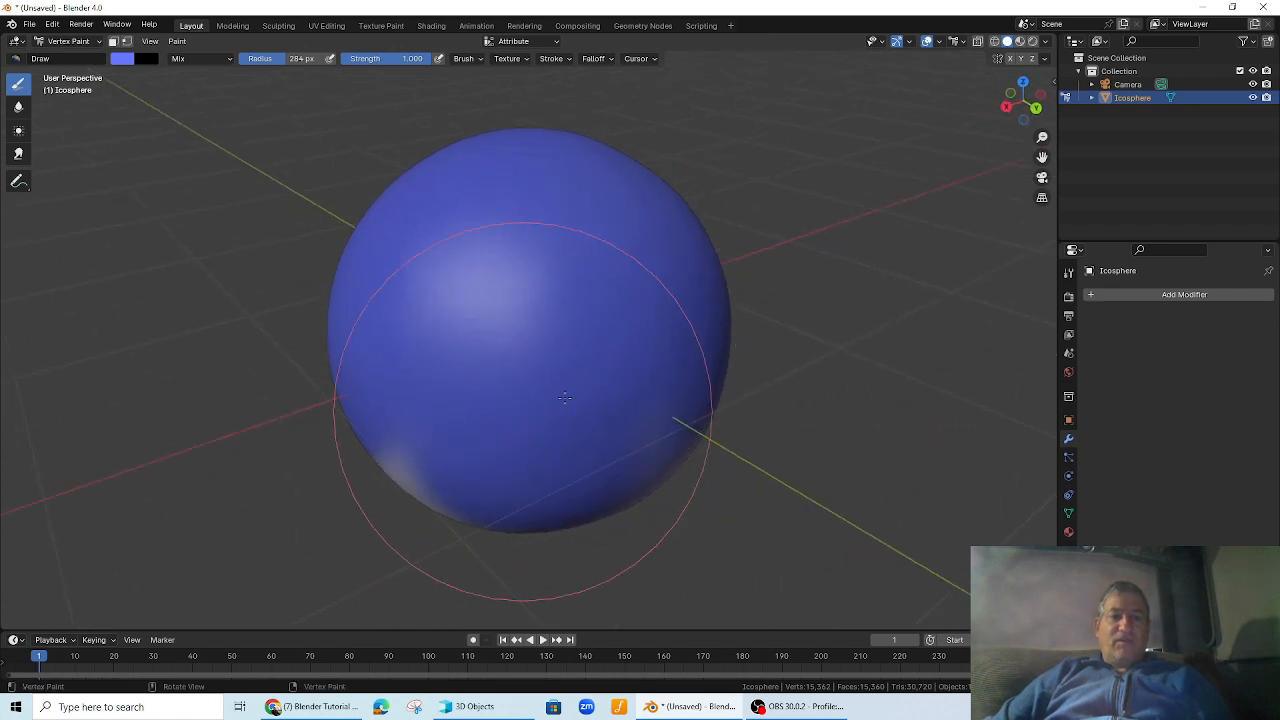
middle_drag(523, 411, 671, 334)
mouse_move(671, 334)
mouse_down()
mouse_move(469, 434)
mouse_move(452, 416)
mouse_up()
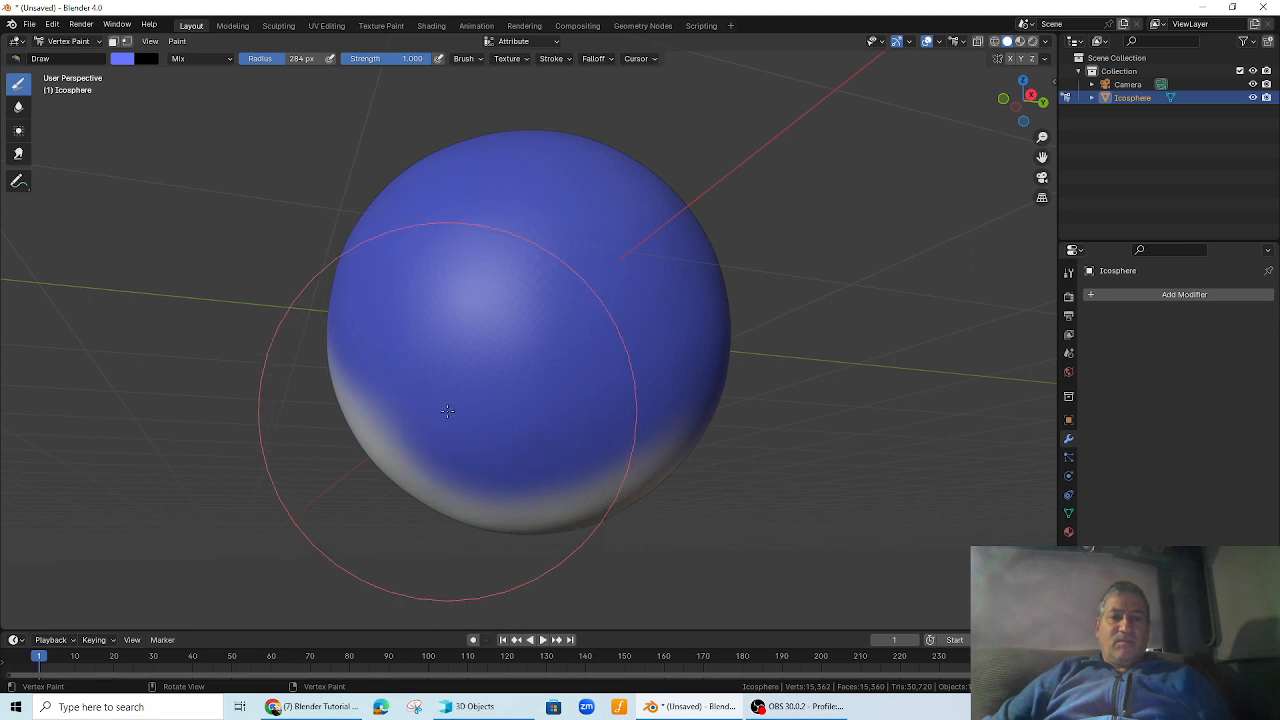
scroll(604, 357, down, 4)
middle_drag(547, 394, 608, 307)
mouse_move(608, 307)
mouse_down()
mouse_move(514, 300)
mouse_move(643, 371)
mouse_up()
middle_drag(643, 371, 618, 434)
scroll(618, 434, up, 5)
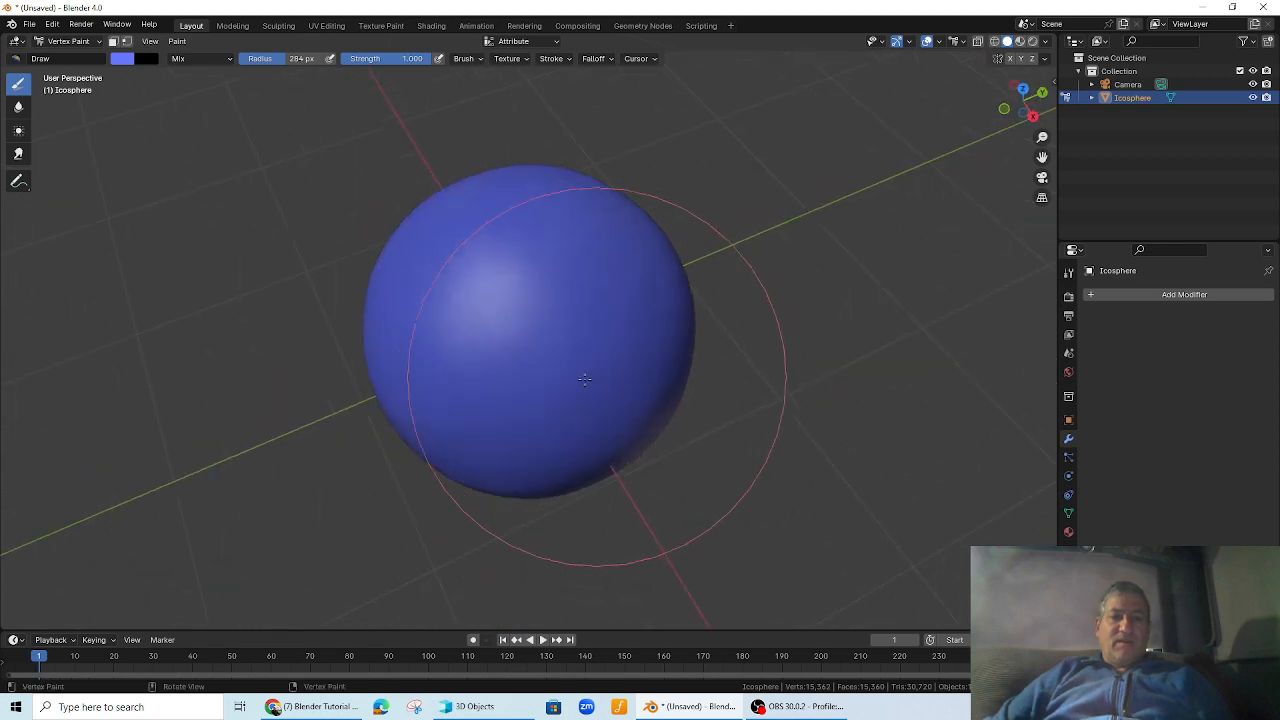
- Set the brush to a darkened green with hue 0.282 and saturation 0.789, and reduce its radius to 34 px
click(122, 59)
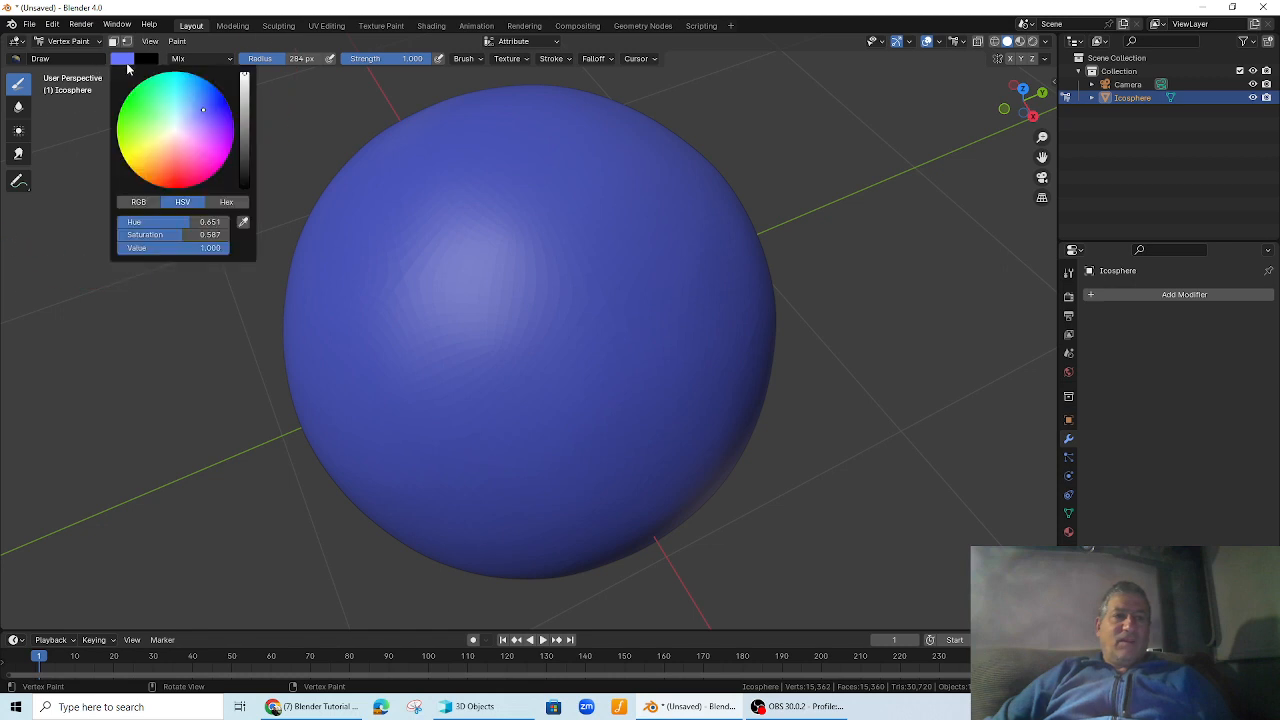
drag(122, 126, 129, 120)
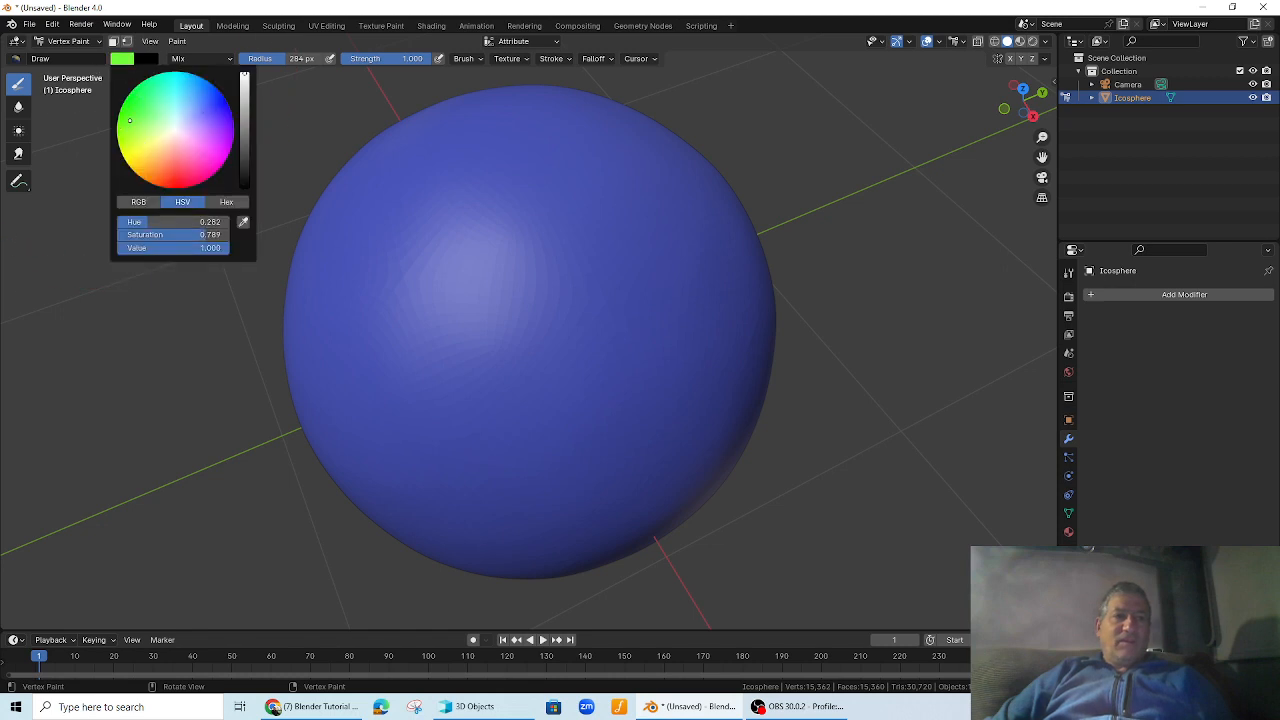
click(246, 118)
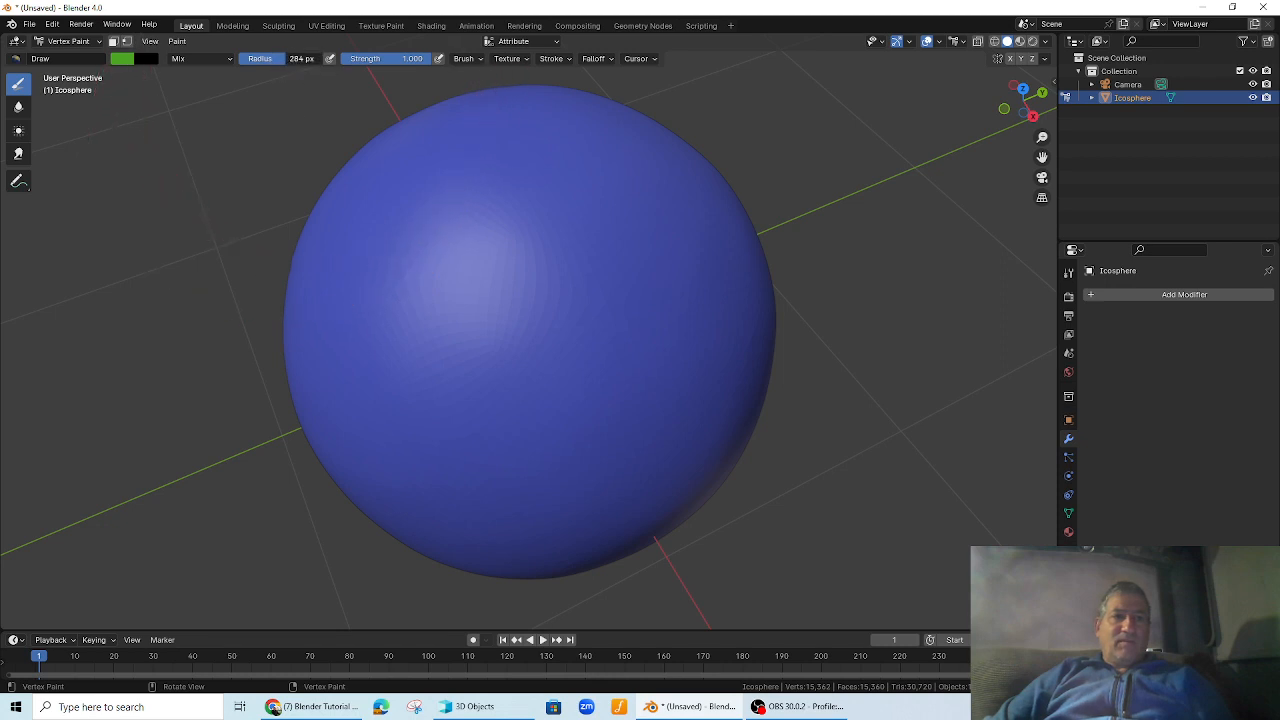
drag(262, 58, 231, 58)
drag(262, 58, 240, 58)
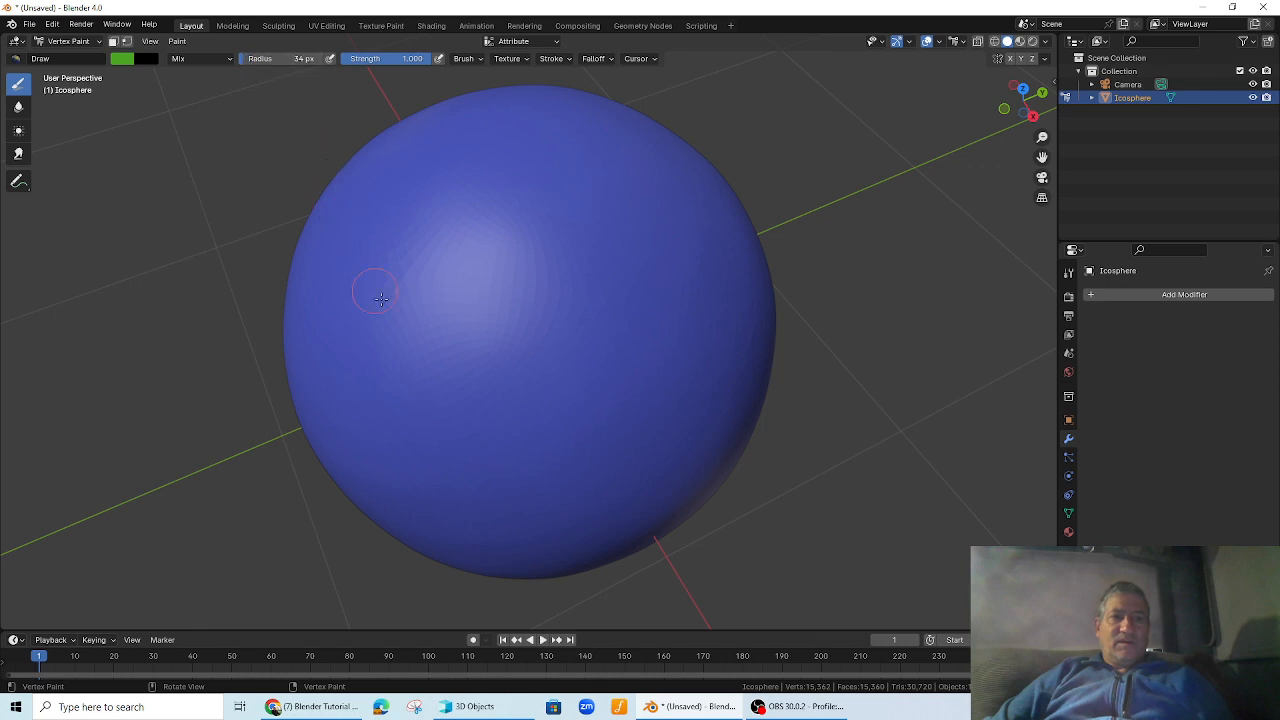
- Paint green North and South America continents joined by a narrow land bridge on the blue sphere
mouse_move(497, 418)
mouse_down()
mouse_move(508, 455)
mouse_move(453, 374)
mouse_up()
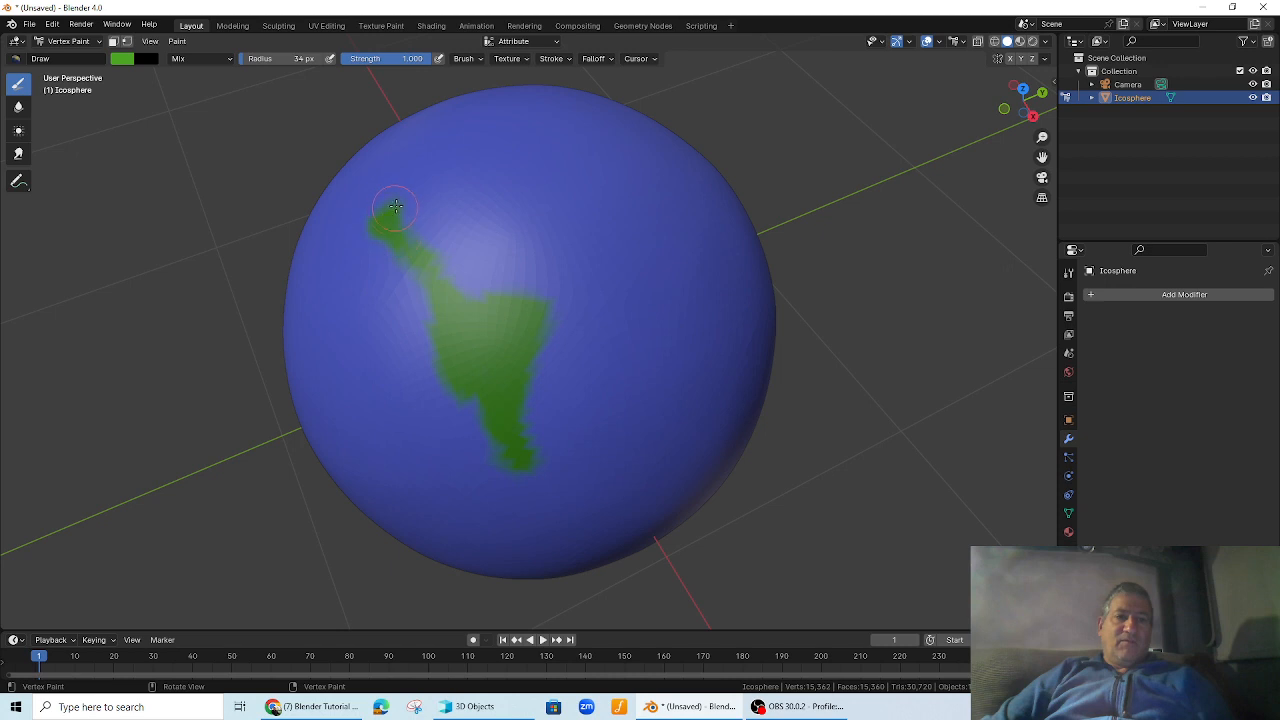
drag(418, 157, 568, 123)
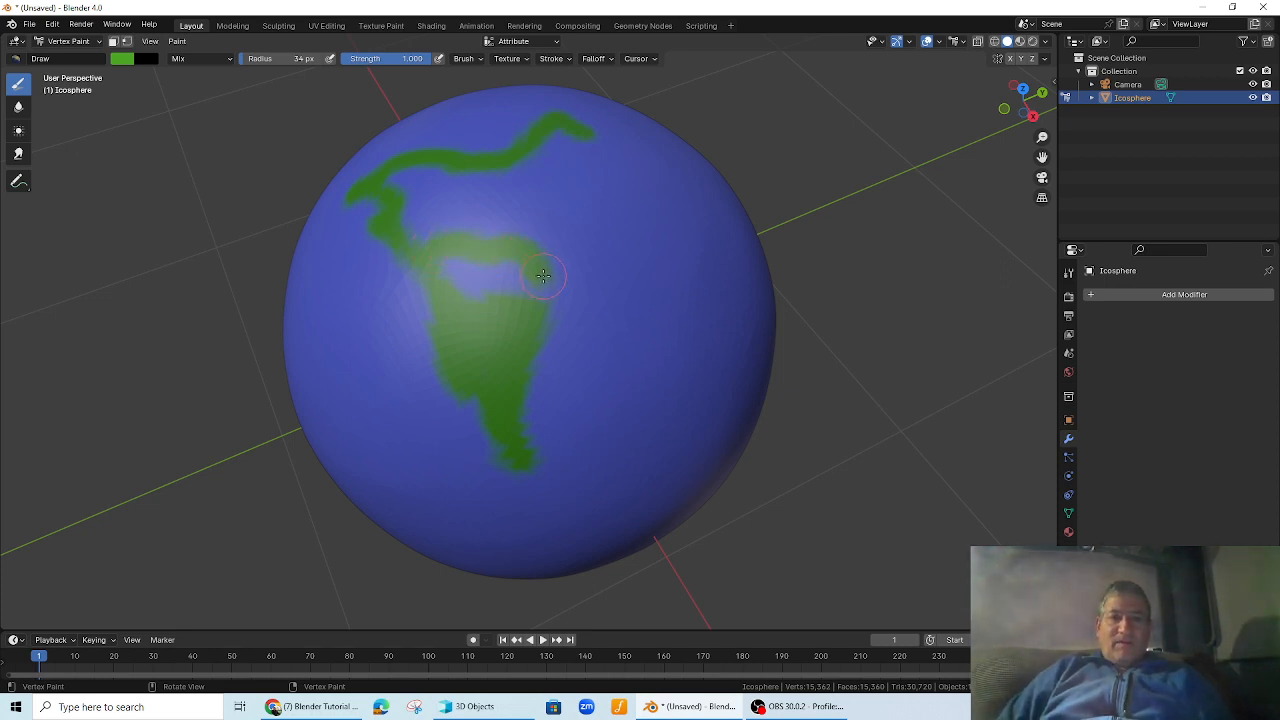
mouse_move(546, 207)
mouse_down()
mouse_move(558, 166)
mouse_move(413, 186)
mouse_up()
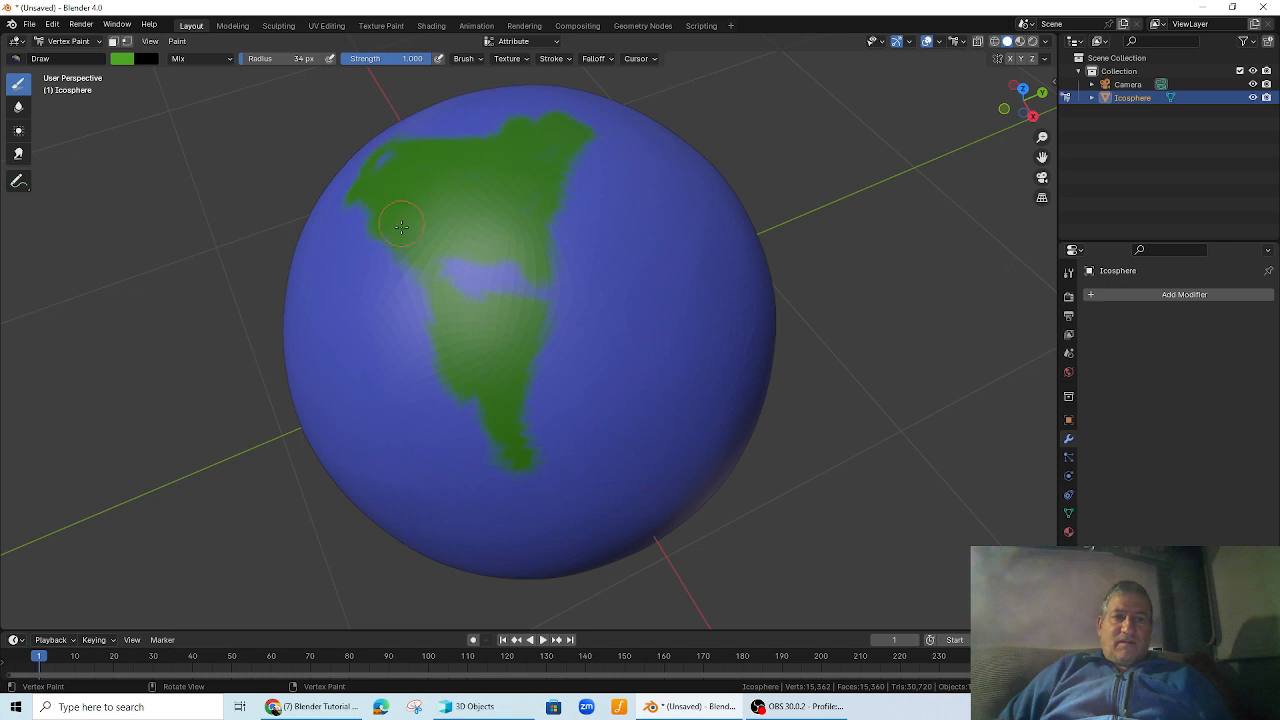
mouse_move(459, 414)
mouse_down()
mouse_move(534, 517)
mouse_move(559, 358)
mouse_up()
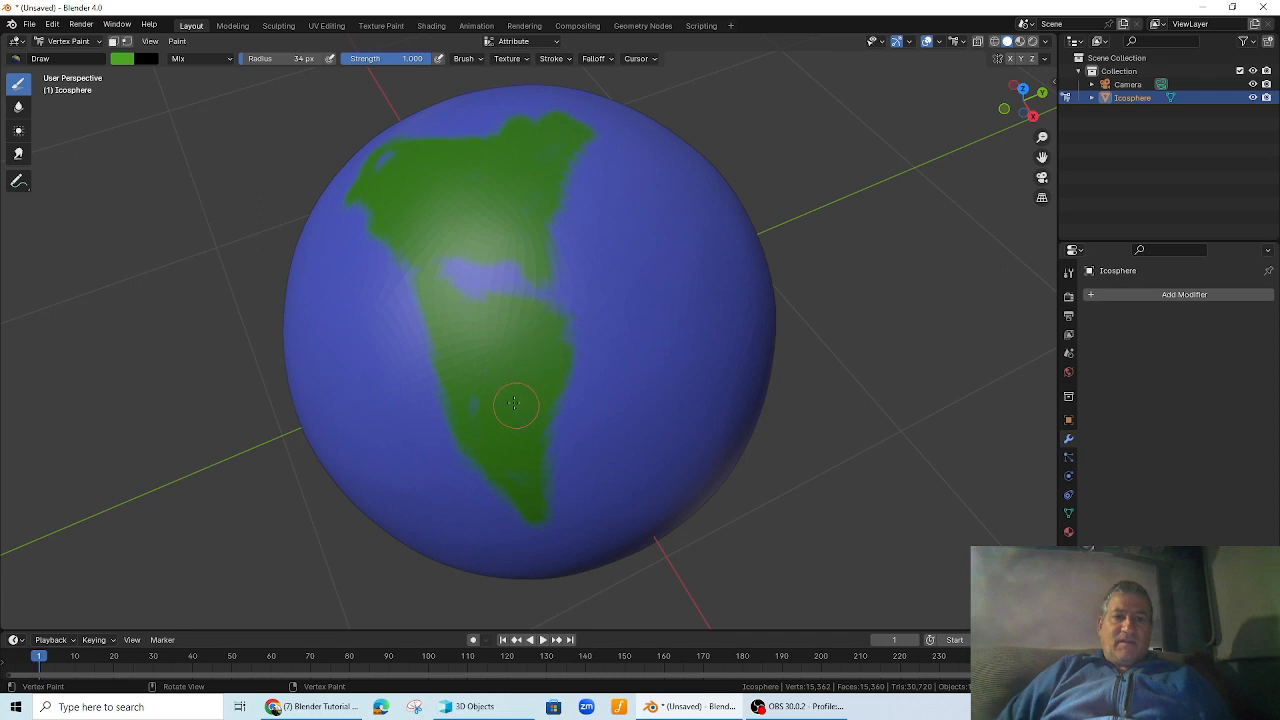
- Paint green Europe and Africa landmasses across the ocean to the east of the Americas
middle_drag(723, 337, 753, 287)
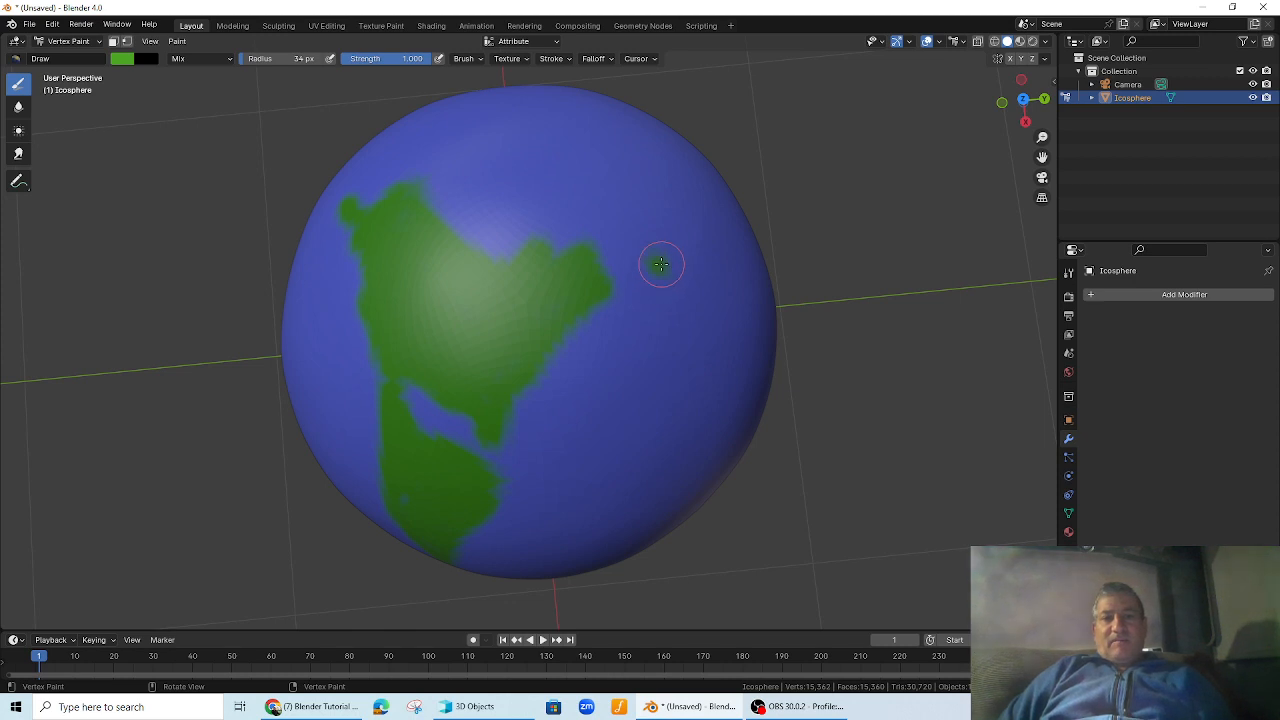
drag(660, 264, 714, 300)
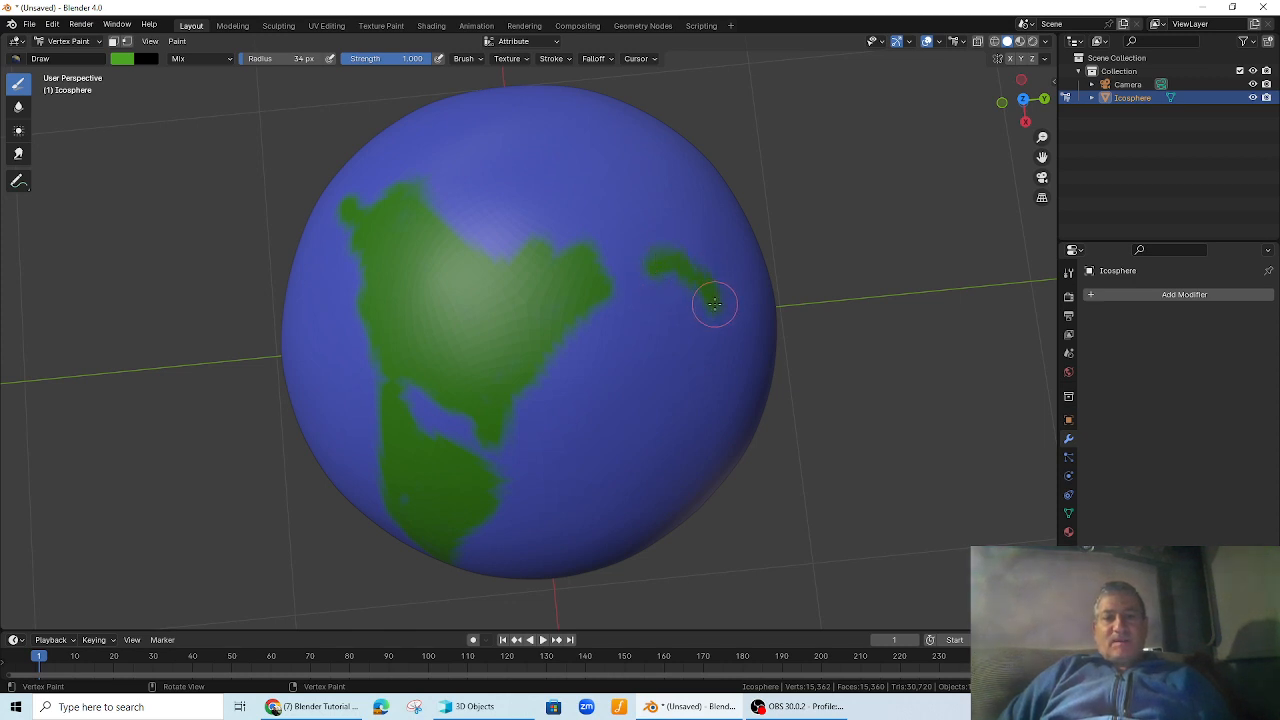
scroll(710, 340, down, 3)
middle_drag(627, 389, 616, 328)
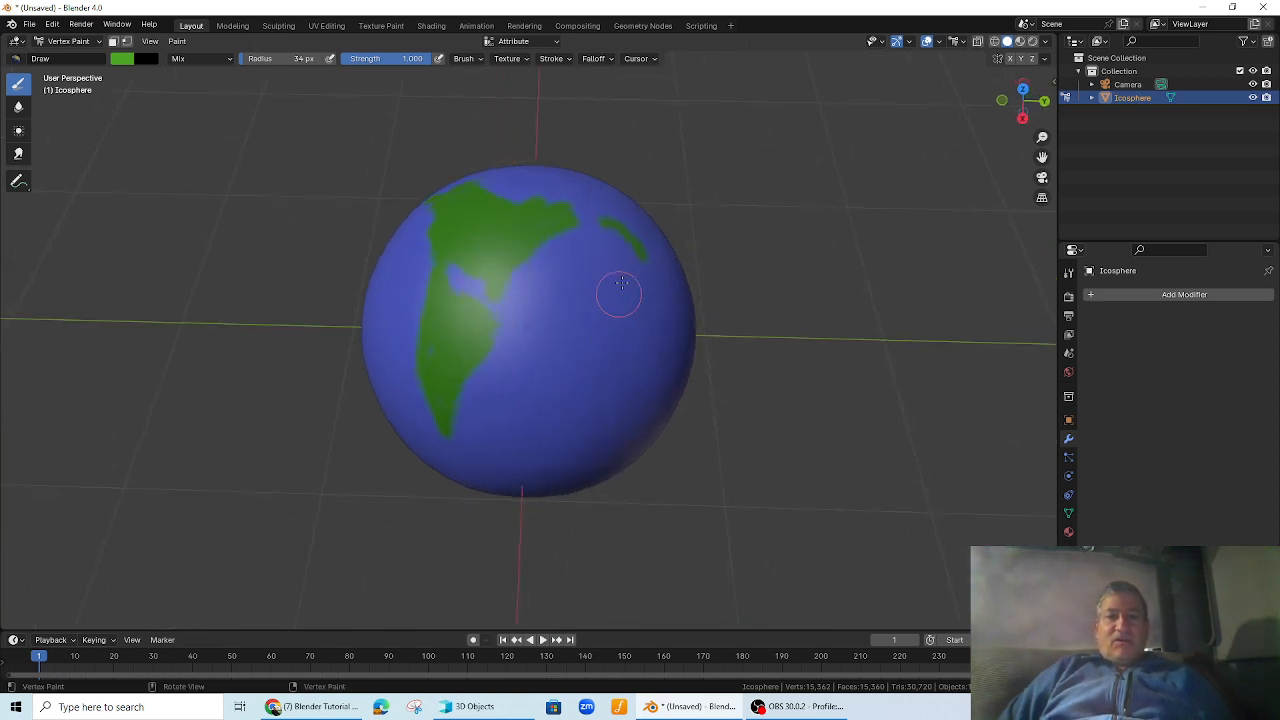
mouse_move(631, 263)
mouse_down()
mouse_move(625, 308)
mouse_move(580, 366)
mouse_move(596, 445)
mouse_up()
mouse_move(636, 365)
mouse_down()
mouse_move(628, 350)
mouse_move(612, 356)
mouse_move(651, 357)
mouse_move(603, 440)
mouse_move(637, 351)
mouse_move(620, 323)
mouse_move(640, 270)
mouse_up()
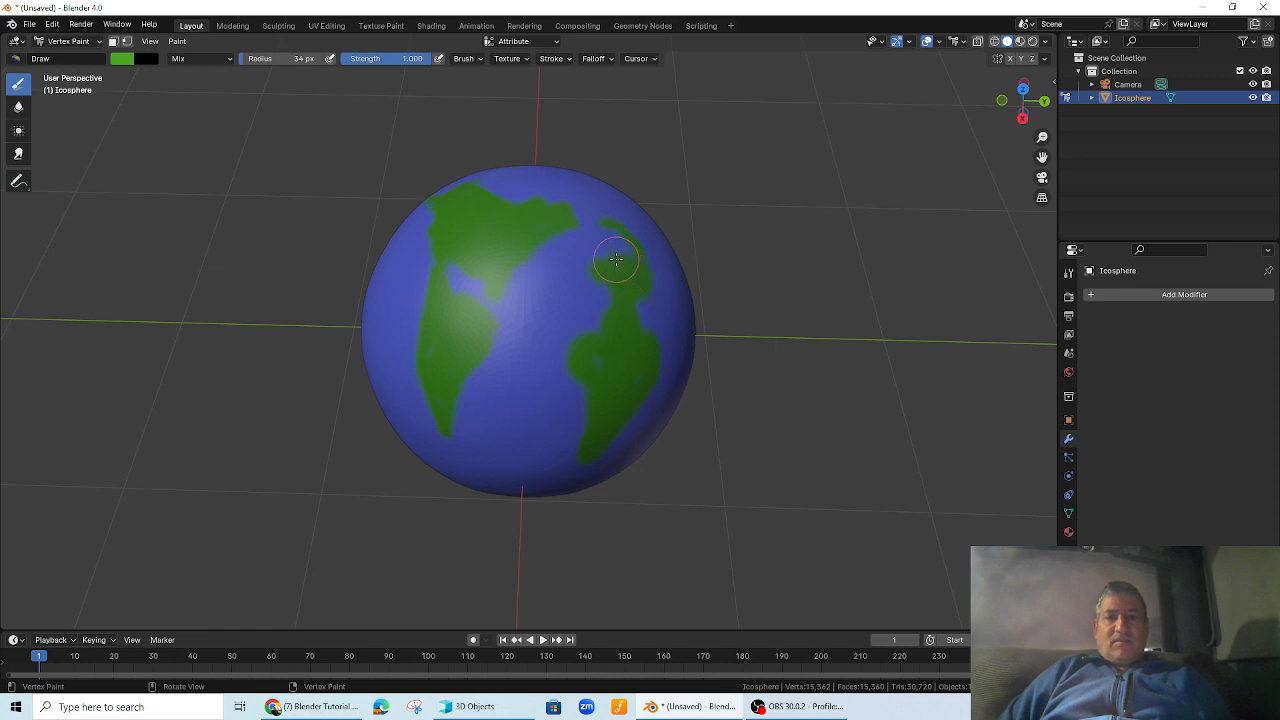
mouse_move(614, 237)
mouse_down()
mouse_move(662, 276)
mouse_move(653, 247)
mouse_up()
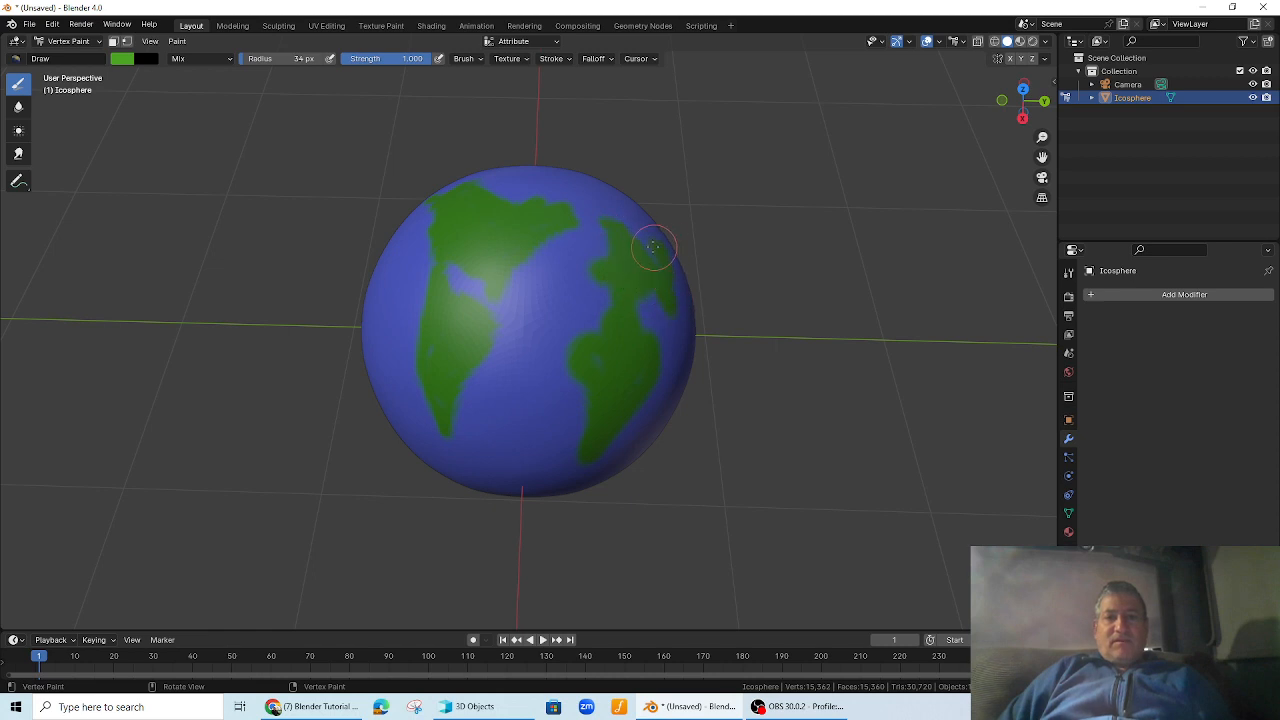
- Extend the green landmass eastward from Europe to form Asia
middle_drag(716, 331, 622, 333)
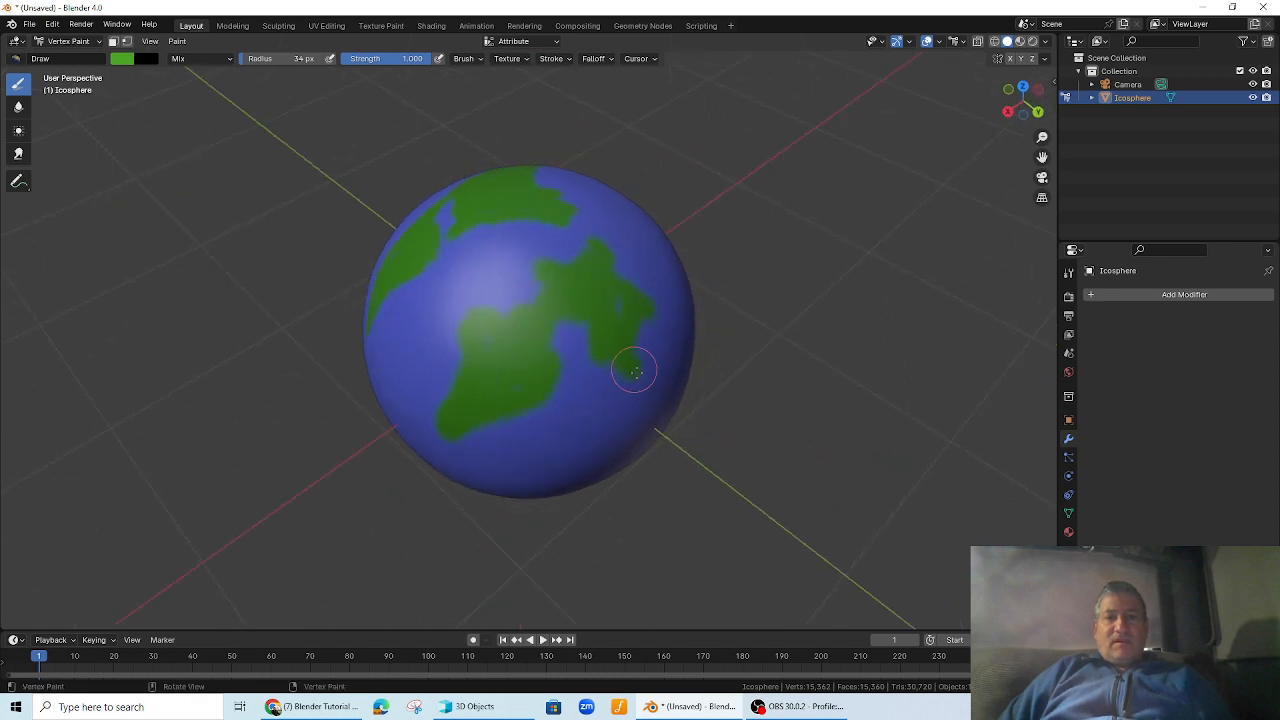
mouse_move(635, 370)
mouse_down()
mouse_move(629, 337)
mouse_move(657, 331)
mouse_move(655, 373)
mouse_up()
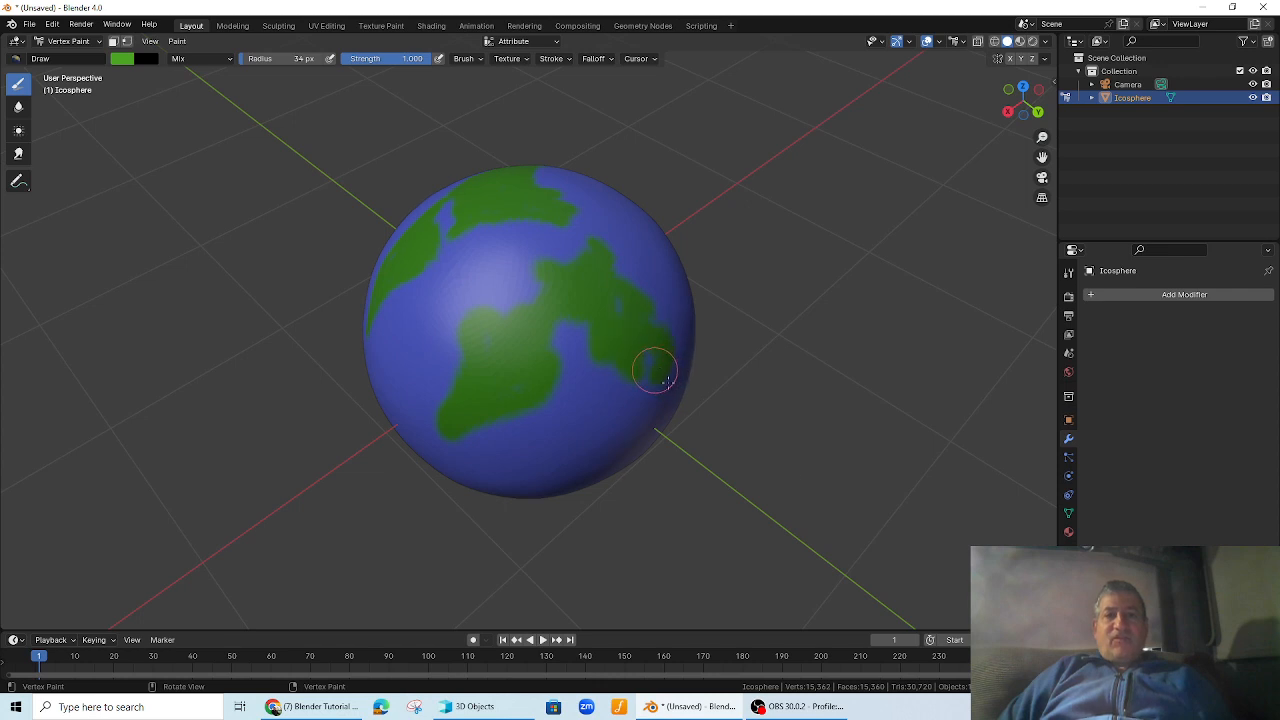
mouse_move(655, 373)
middle_down()
mouse_move(343, 363)
mouse_move(367, 326)
mouse_move(671, 491)
mouse_move(675, 396)
middle_up()
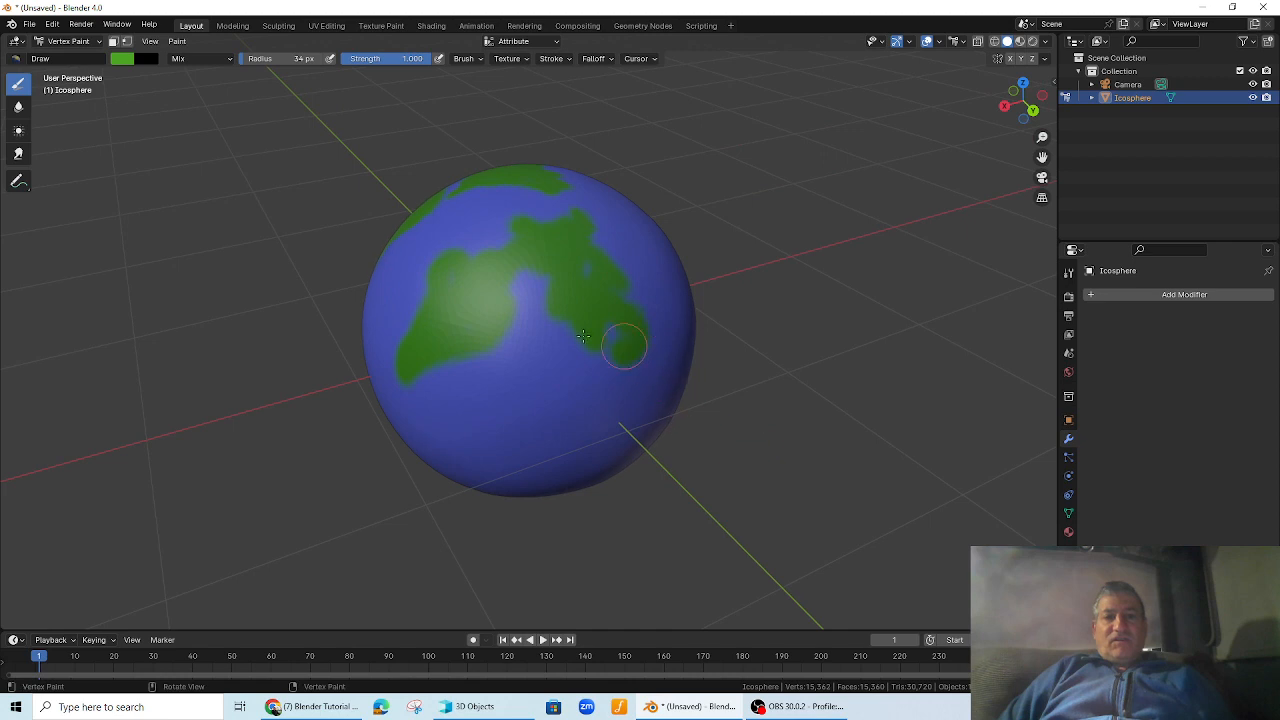
mouse_move(637, 352)
mouse_down()
mouse_move(630, 380)
mouse_move(637, 282)
mouse_move(598, 224)
mouse_move(631, 267)
mouse_move(636, 317)
mouse_move(655, 310)
mouse_move(640, 273)
mouse_up()
- Change the brush colour to a pale, bright greenish white with hue 0.403 and saturation 0.139 for the ice
mouse_move(608, 268)
middle_down()
mouse_move(600, 340)
mouse_move(629, 406)
mouse_move(566, 383)
mouse_move(620, 422)
mouse_move(630, 441)
mouse_move(614, 443)
mouse_move(634, 394)
middle_up()
scroll(555, 374, down, 2)
scroll(600, 398, up, 3)
scroll(629, 406, down, 2)
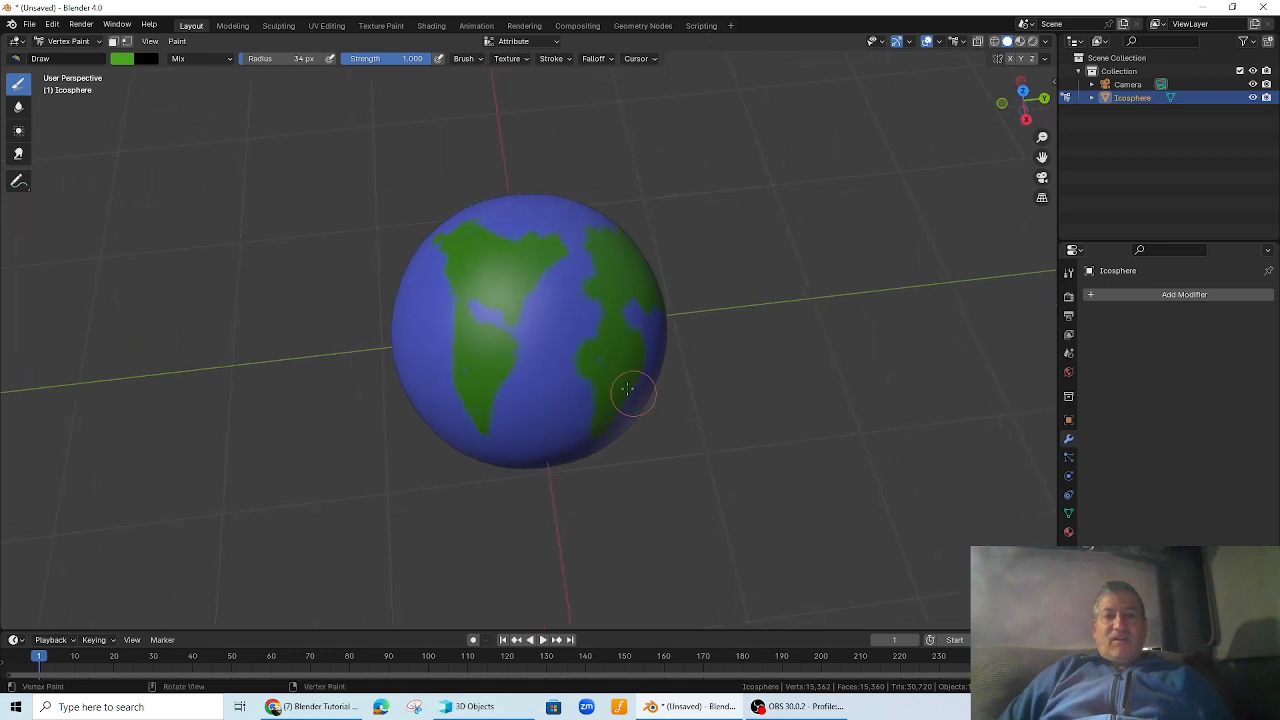
click(122, 59)
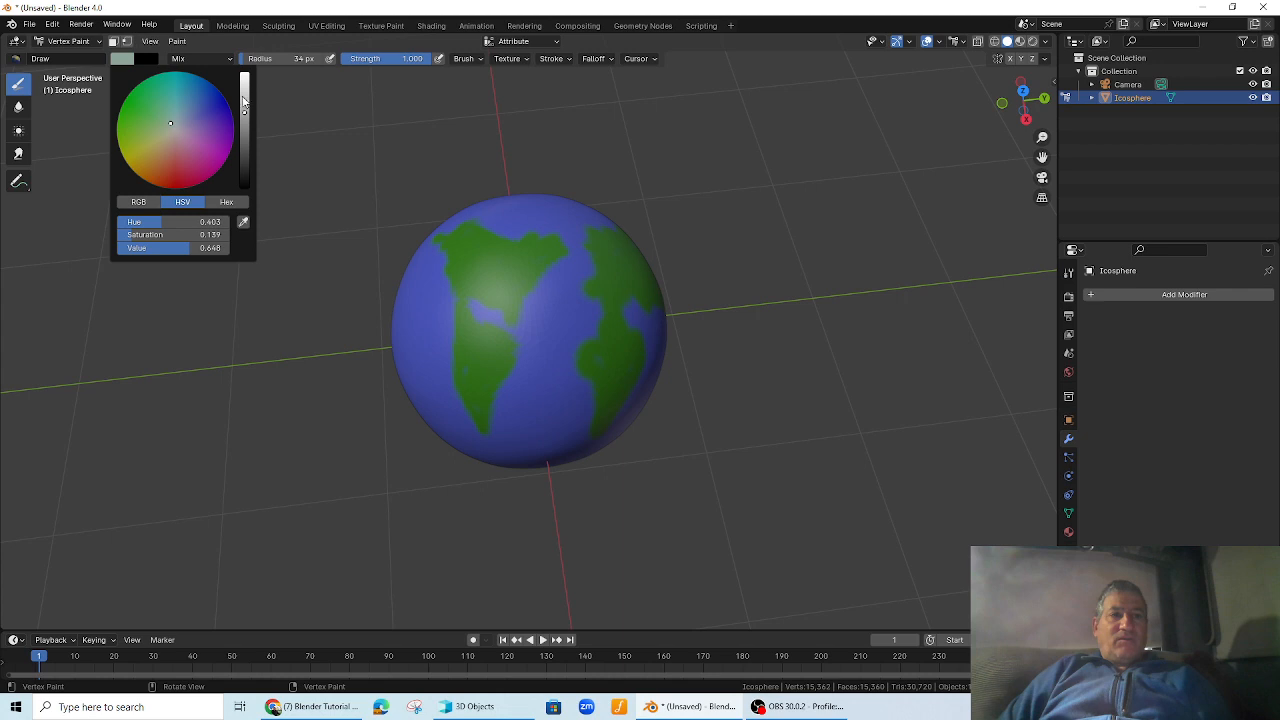
drag(244, 100, 244, 87)
- Paint pale ice caps over the globe's south and north poles
middle_drag(491, 399, 562, 345)
mouse_move(562, 345)
mouse_down()
mouse_move(560, 358)
mouse_move(584, 346)
mouse_move(589, 364)
mouse_move(525, 335)
mouse_move(505, 350)
mouse_move(571, 368)
mouse_move(535, 392)
mouse_move(616, 350)
mouse_move(564, 326)
mouse_move(522, 376)
mouse_move(602, 372)
mouse_up()
mouse_move(698, 330)
middle_down()
mouse_move(699, 407)
mouse_move(560, 398)
middle_up()
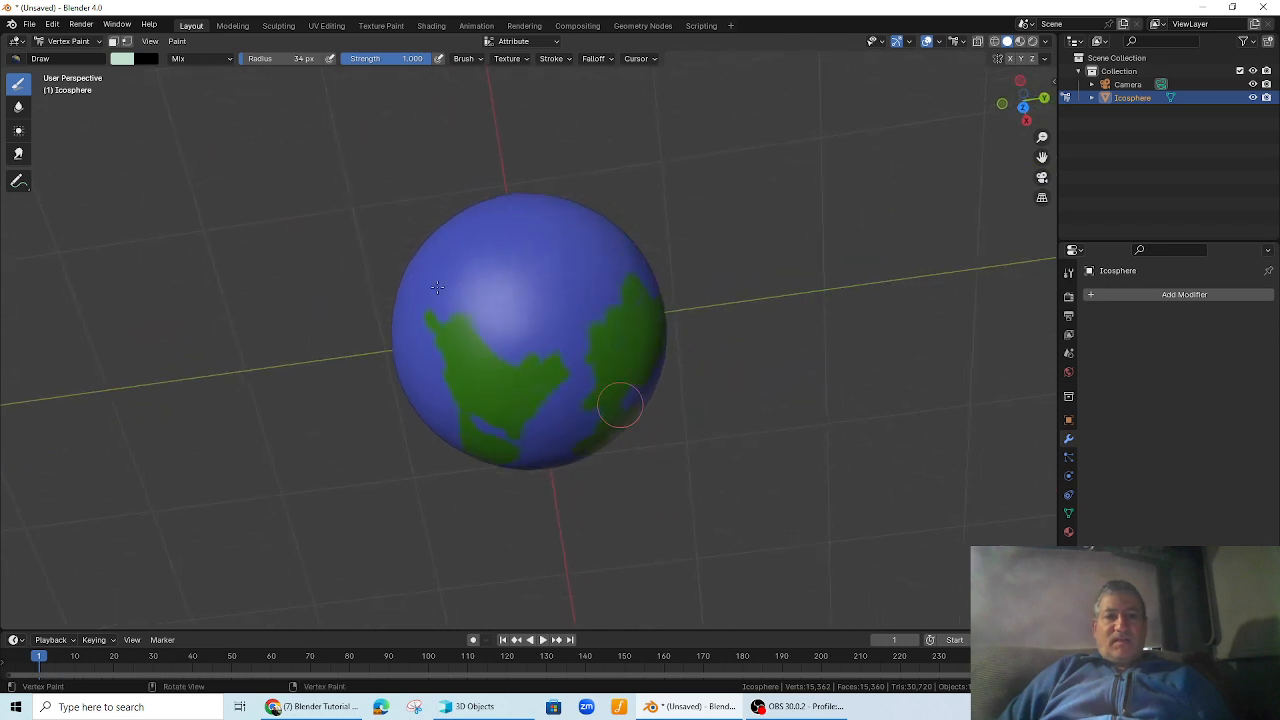
mouse_move(531, 267)
mouse_down()
mouse_move(510, 278)
mouse_move(545, 292)
mouse_move(557, 267)
mouse_move(514, 260)
mouse_move(508, 285)
mouse_move(550, 312)
mouse_move(567, 268)
mouse_move(518, 240)
mouse_move(491, 271)
mouse_move(502, 306)
mouse_up()
middle_drag(594, 421, 610, 386)
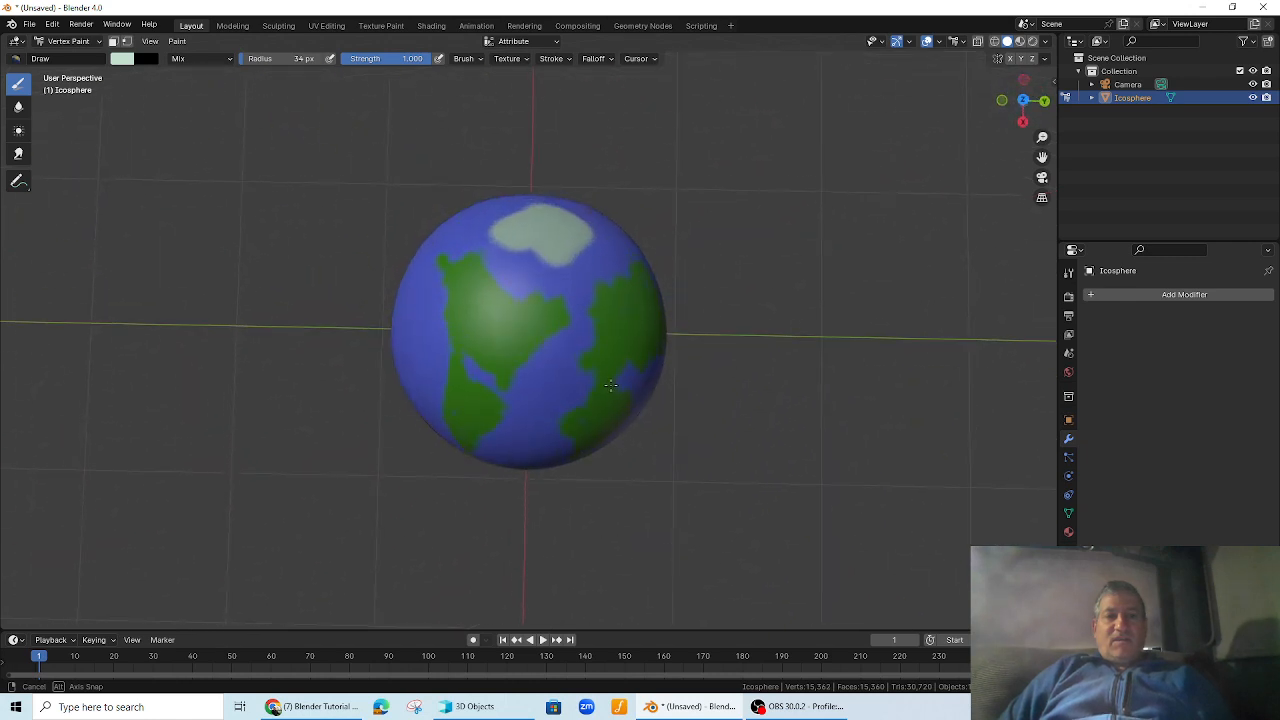
scroll(502, 349, down, 1)
middle_drag(502, 349, 360, 300)
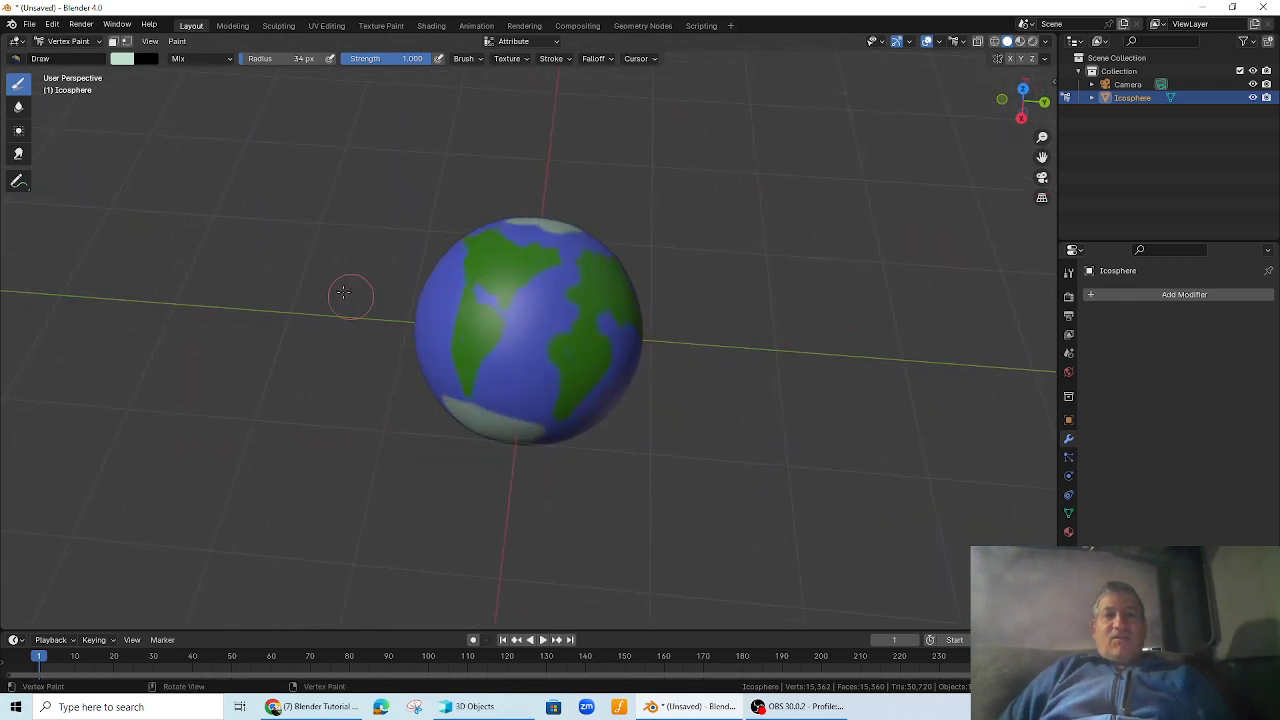
- Compare the painted globe's appearance in Object Mode and Vertex Paint mode
click(46, 41)
click(58, 56)
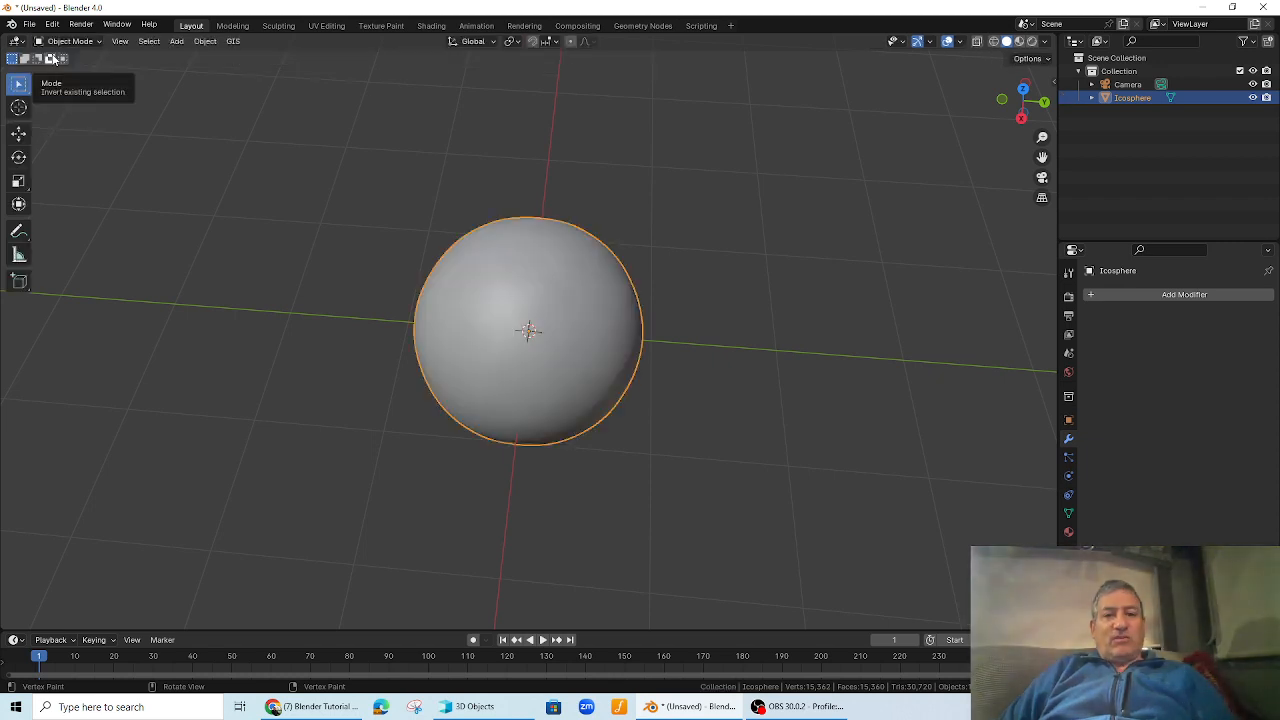
click(48, 42)
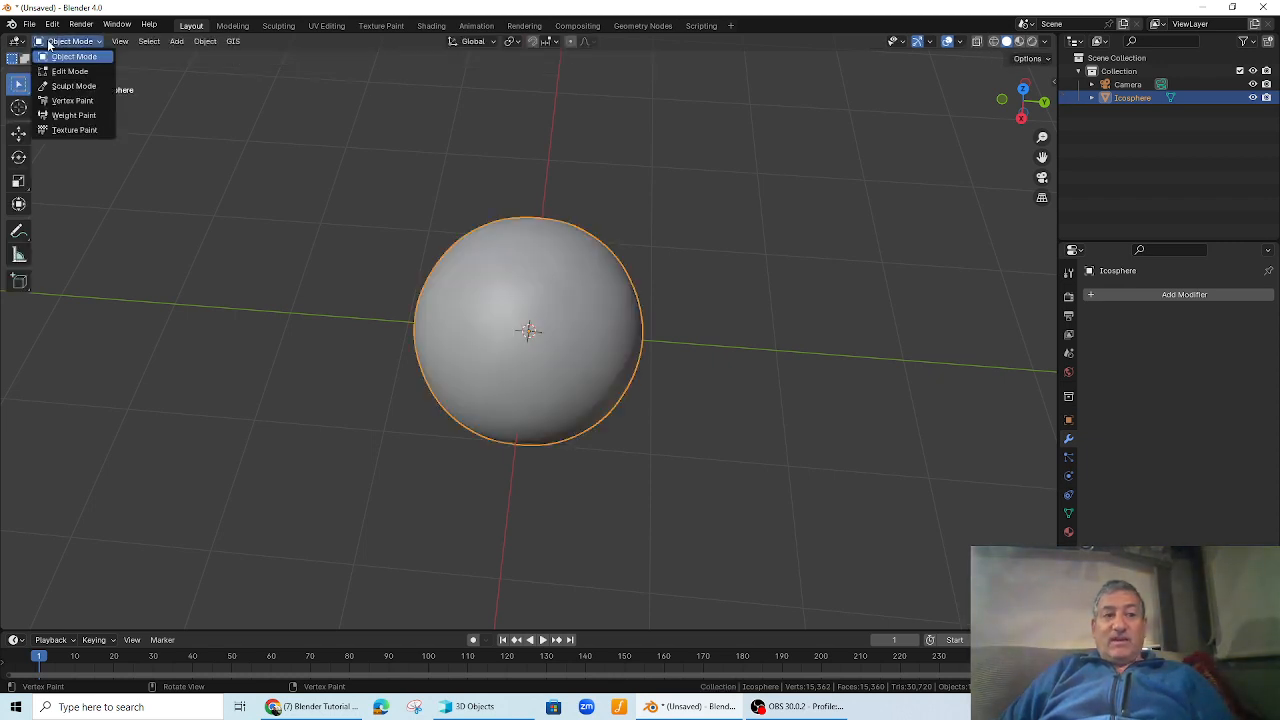
click(68, 101)
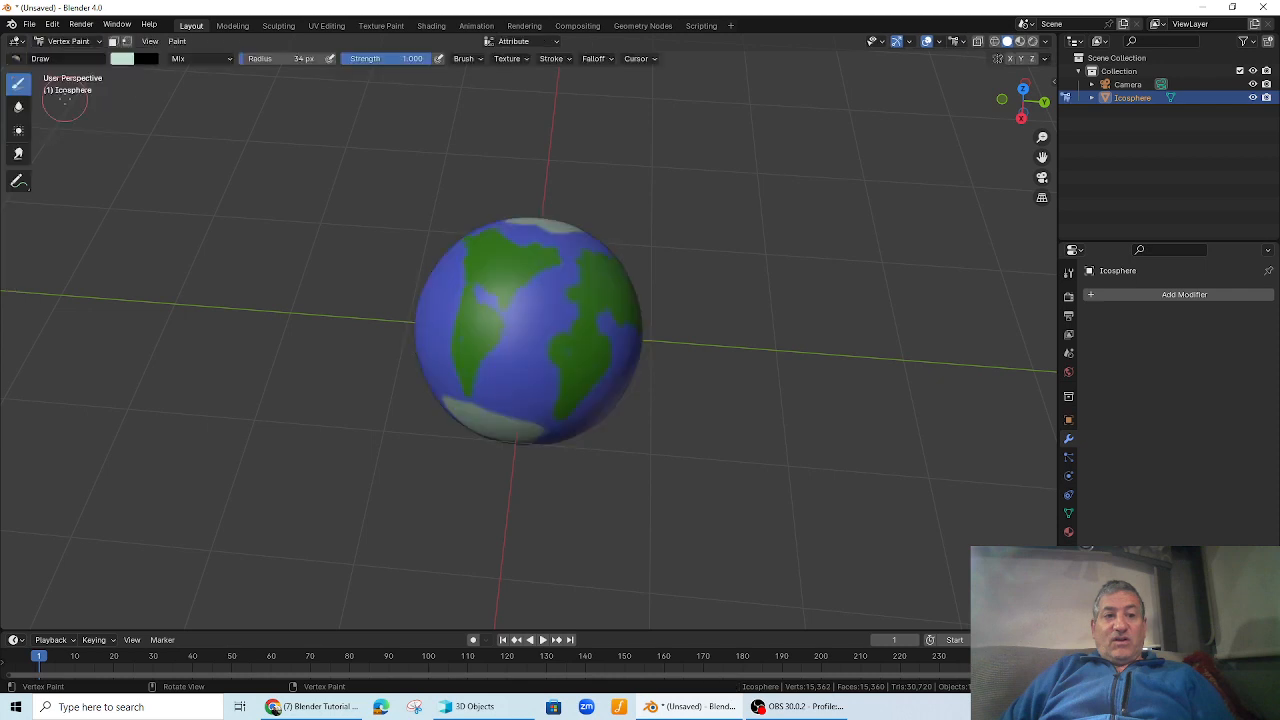
- Switch the globe to Object Mode and open its material properties
click(55, 42)
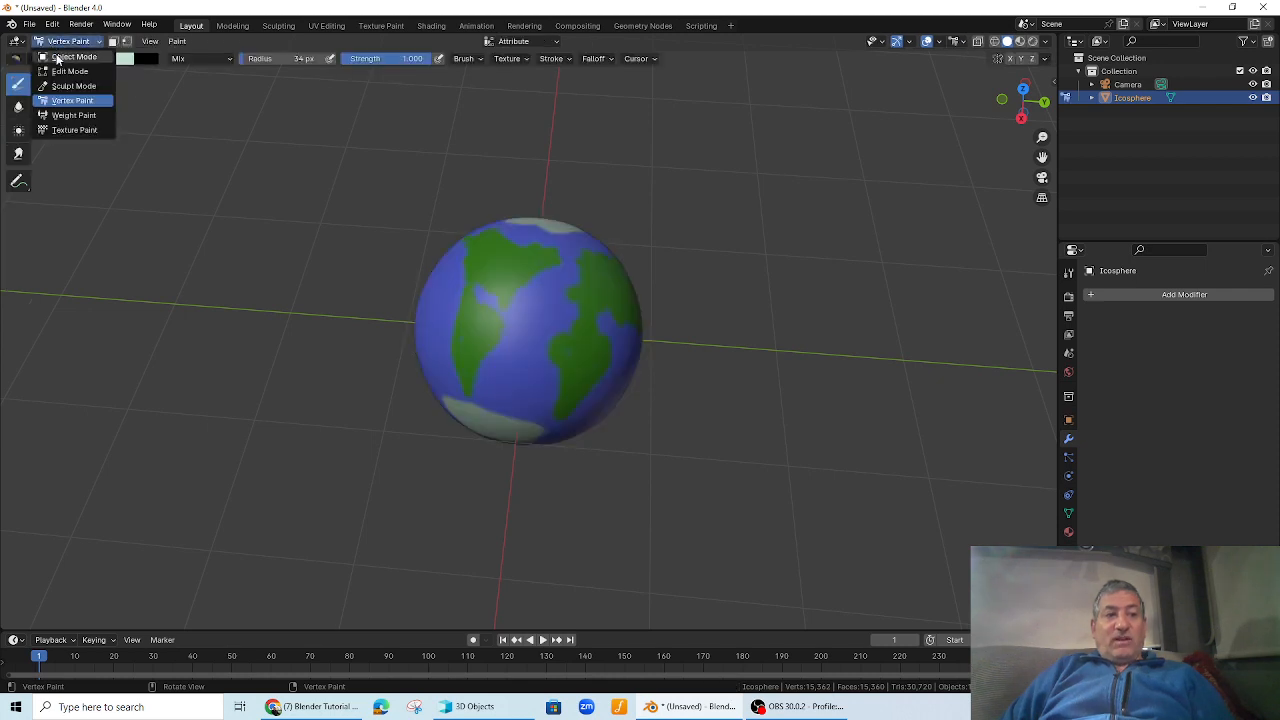
click(58, 56)
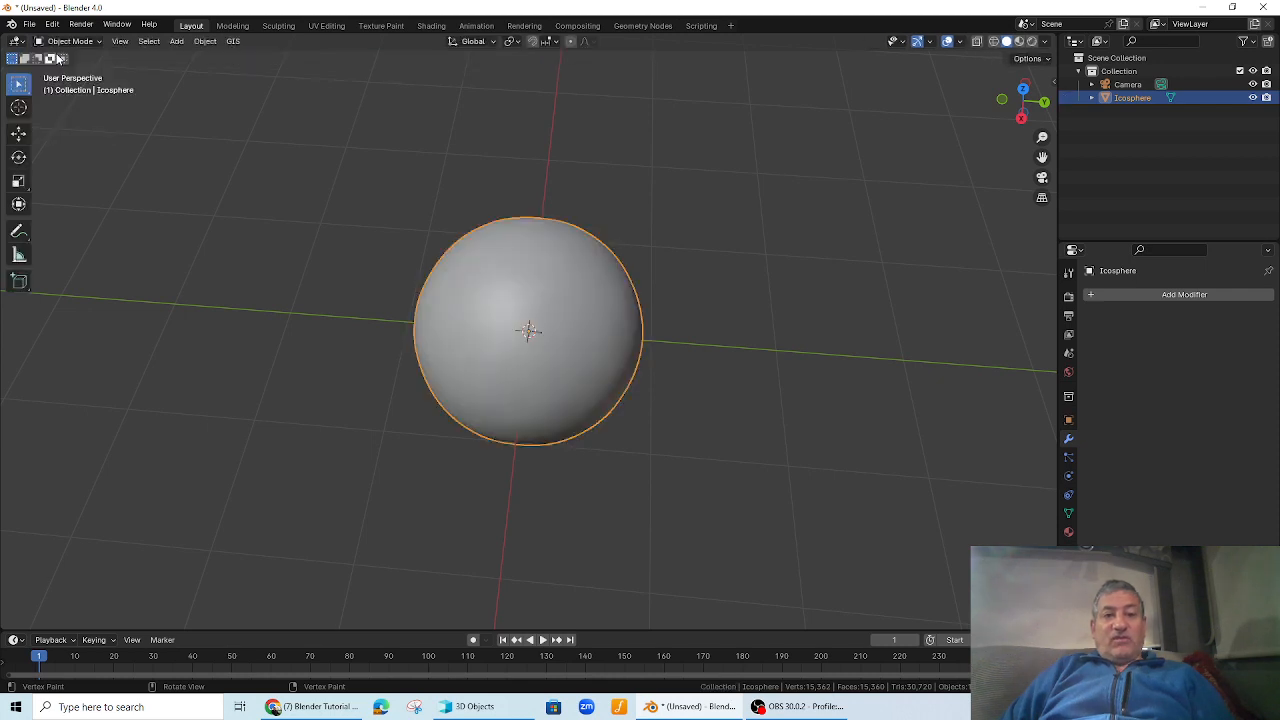
click(1069, 535)
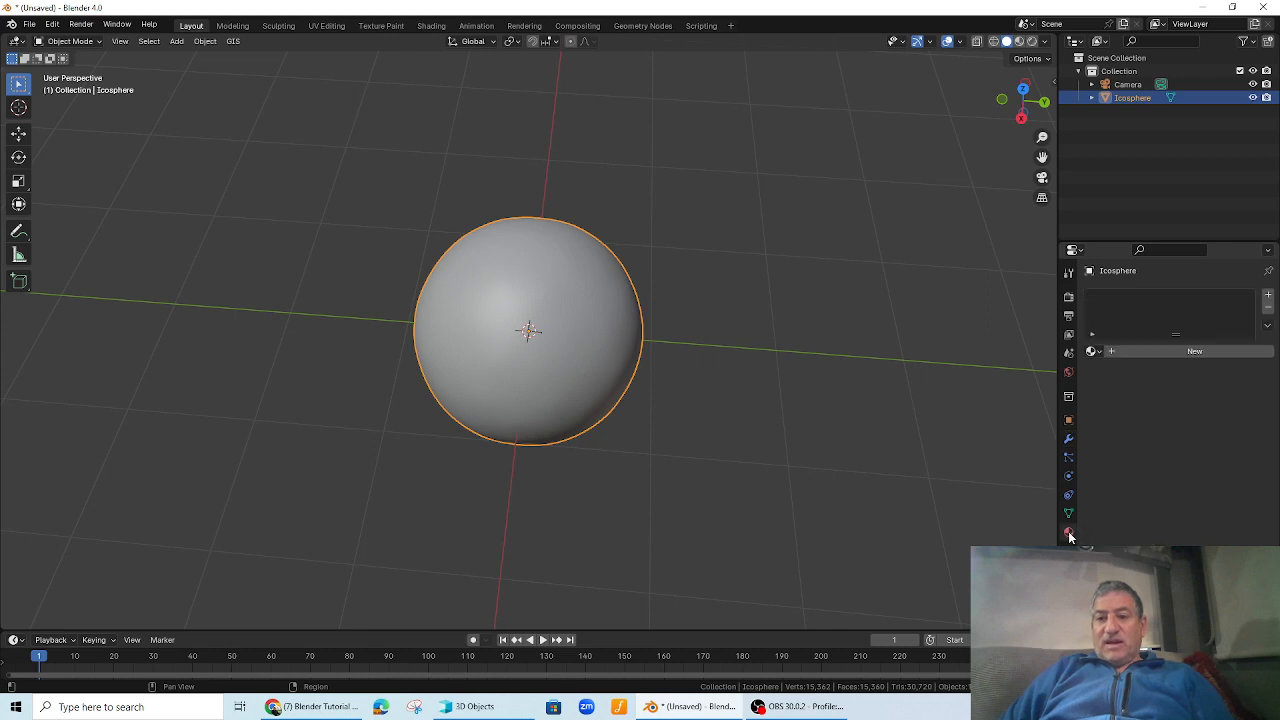
- Create a new material for the globe and name it EarthMat
click(1140, 350)
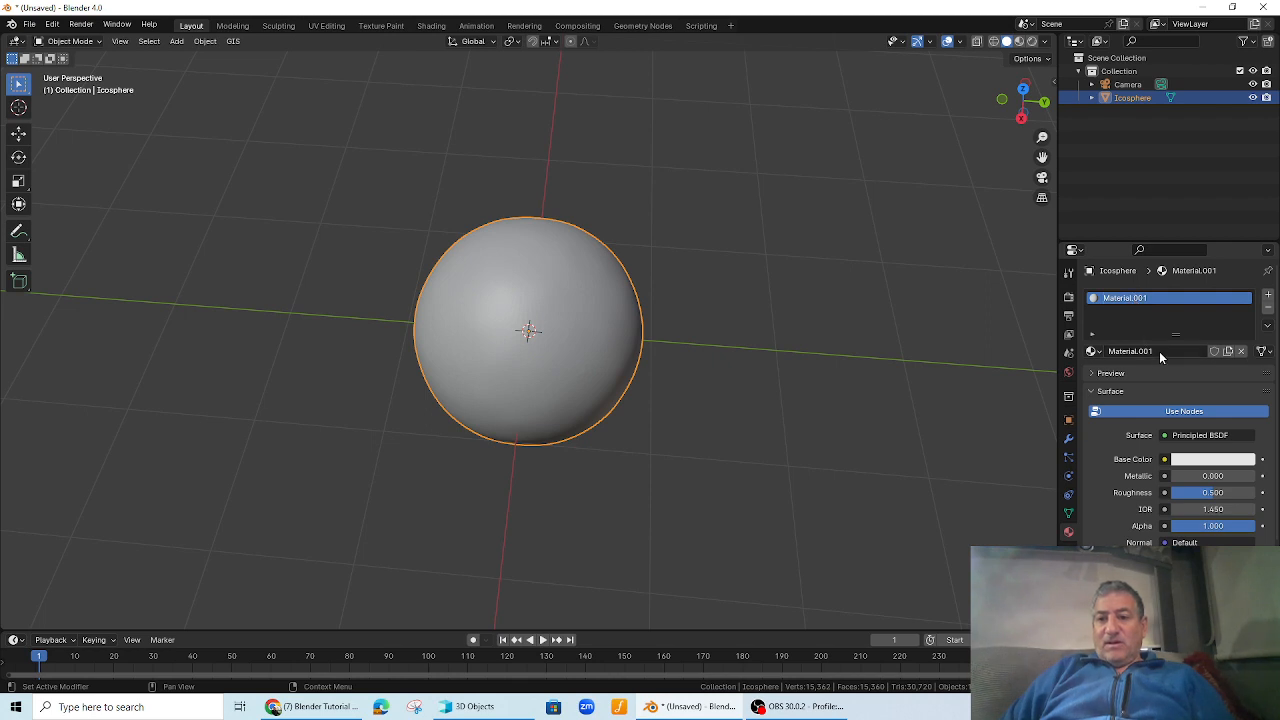
click(1124, 350)
key(BackSpace)
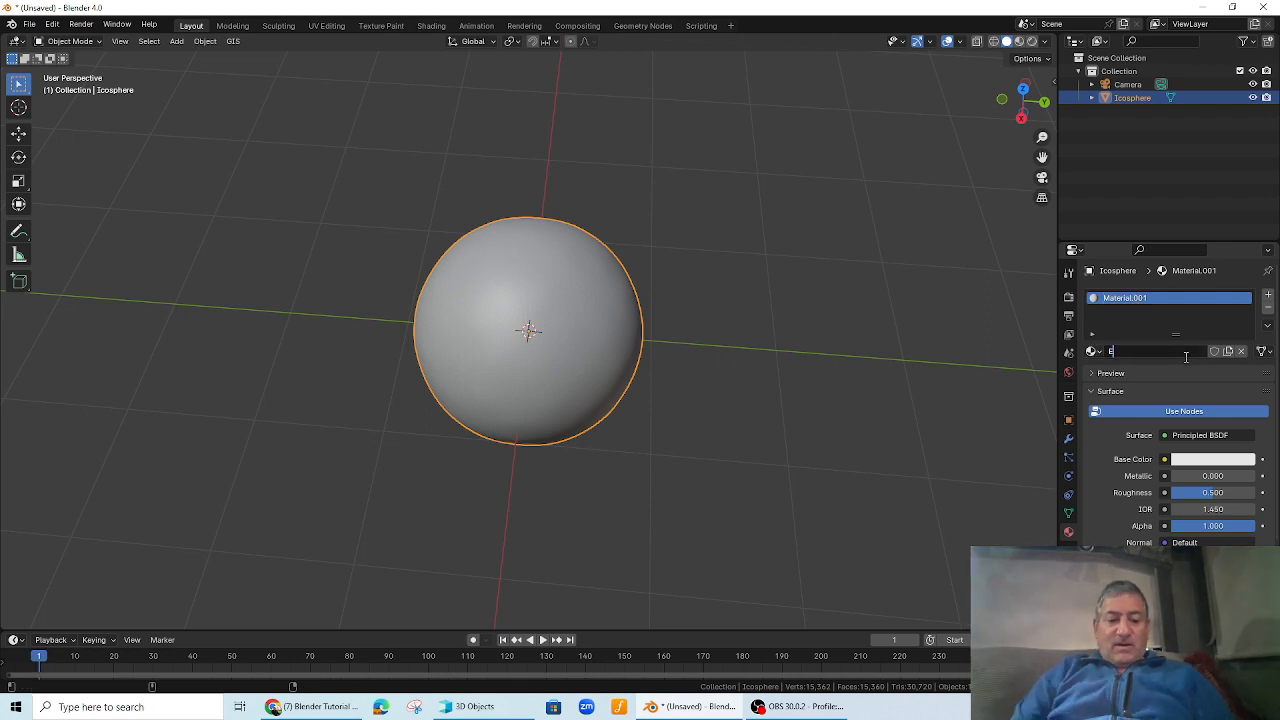
text(Earth)
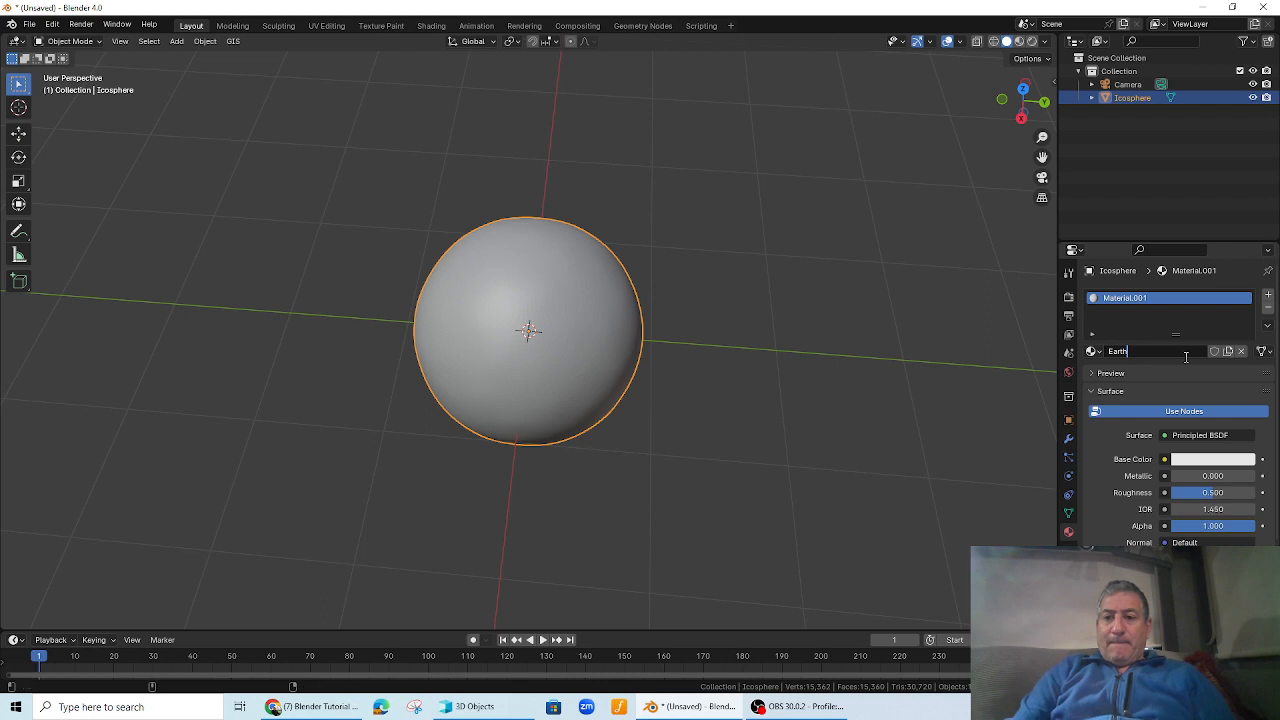
text(Mat)
key(Return)
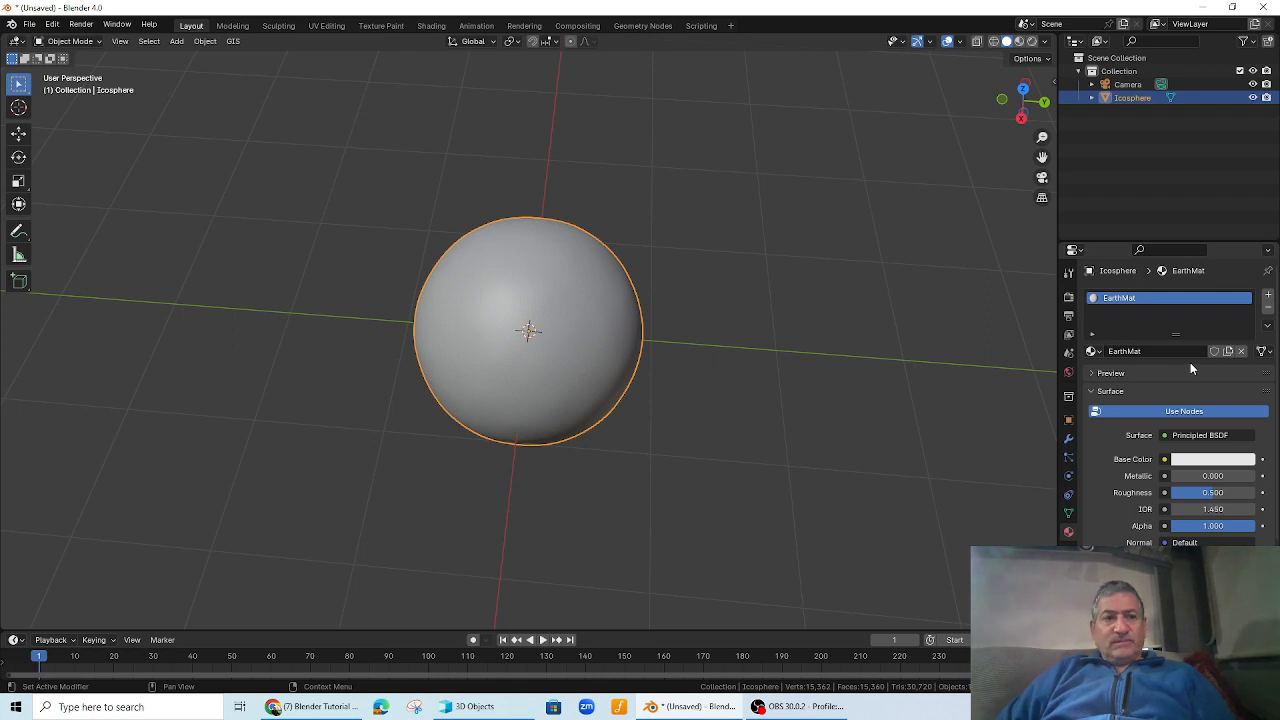
- In the Shading workspace, add a Color Attribute node to EarthMat and connect its Color output to the Principled BSDF's Base Color
click(431, 26)
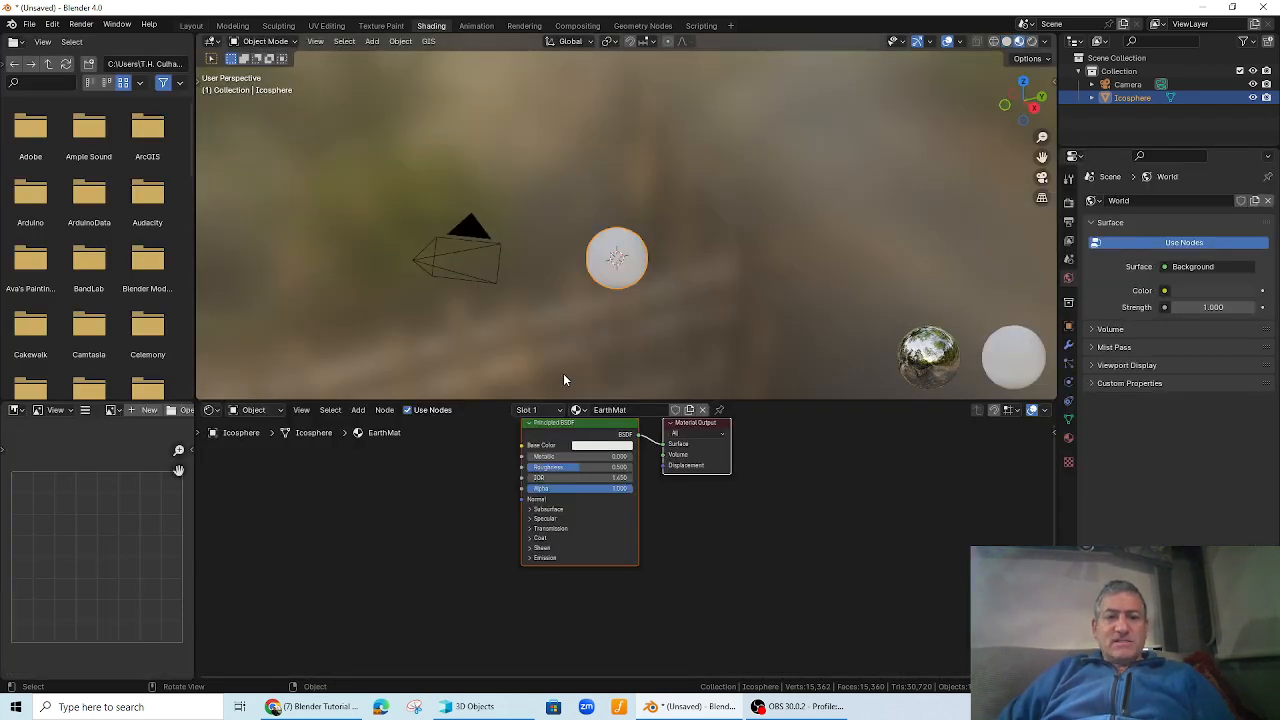
key(Home)
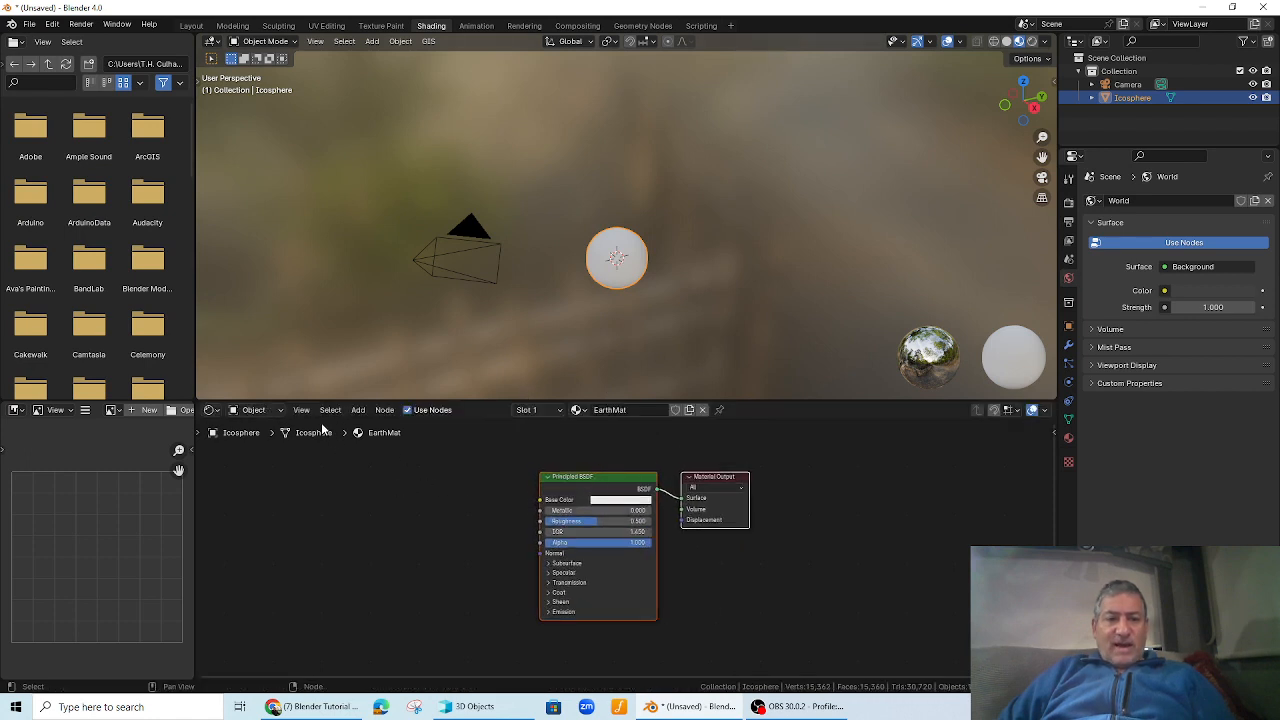
click(358, 410)
mouse_move(370, 427)
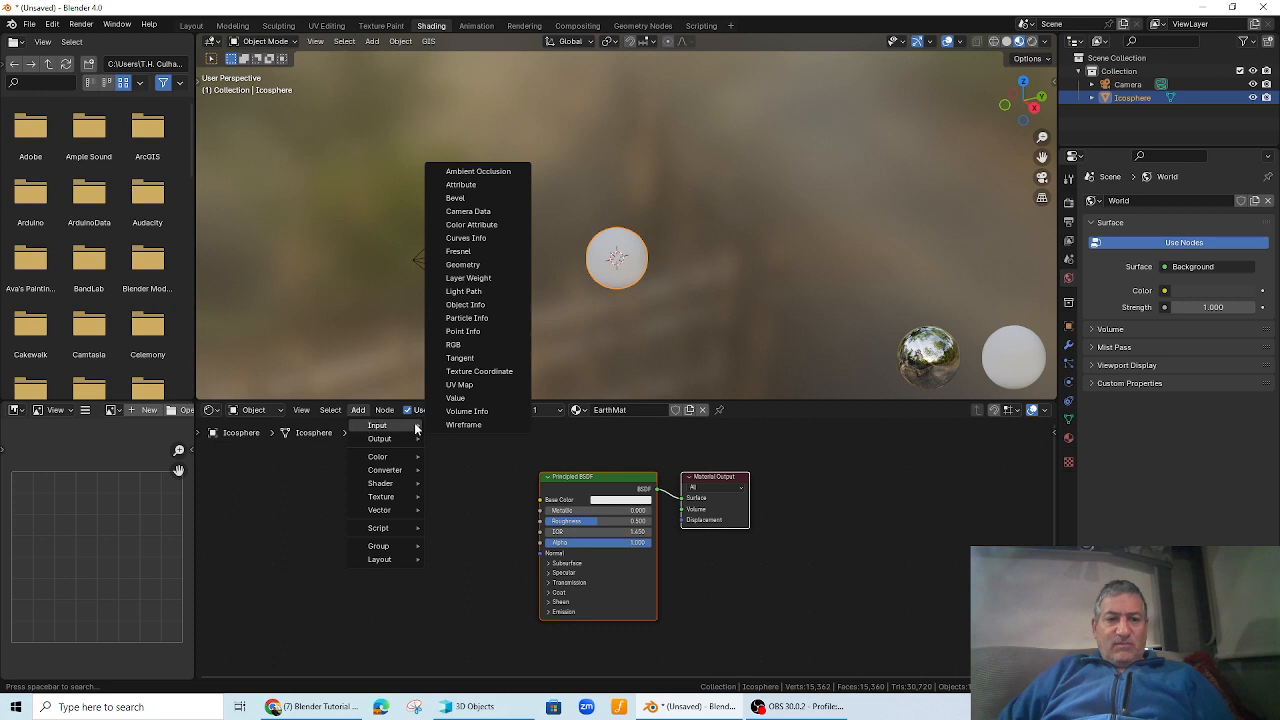
click(489, 225)
click(444, 532)
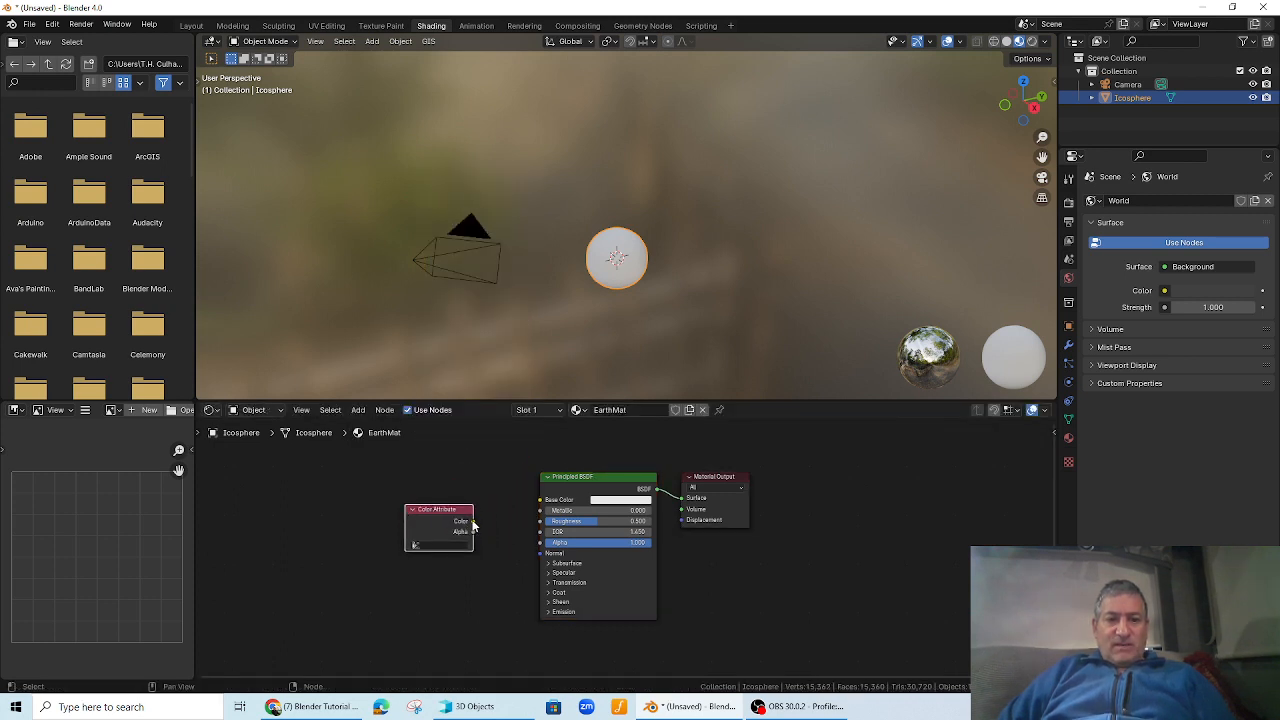
drag(472, 521, 541, 499)
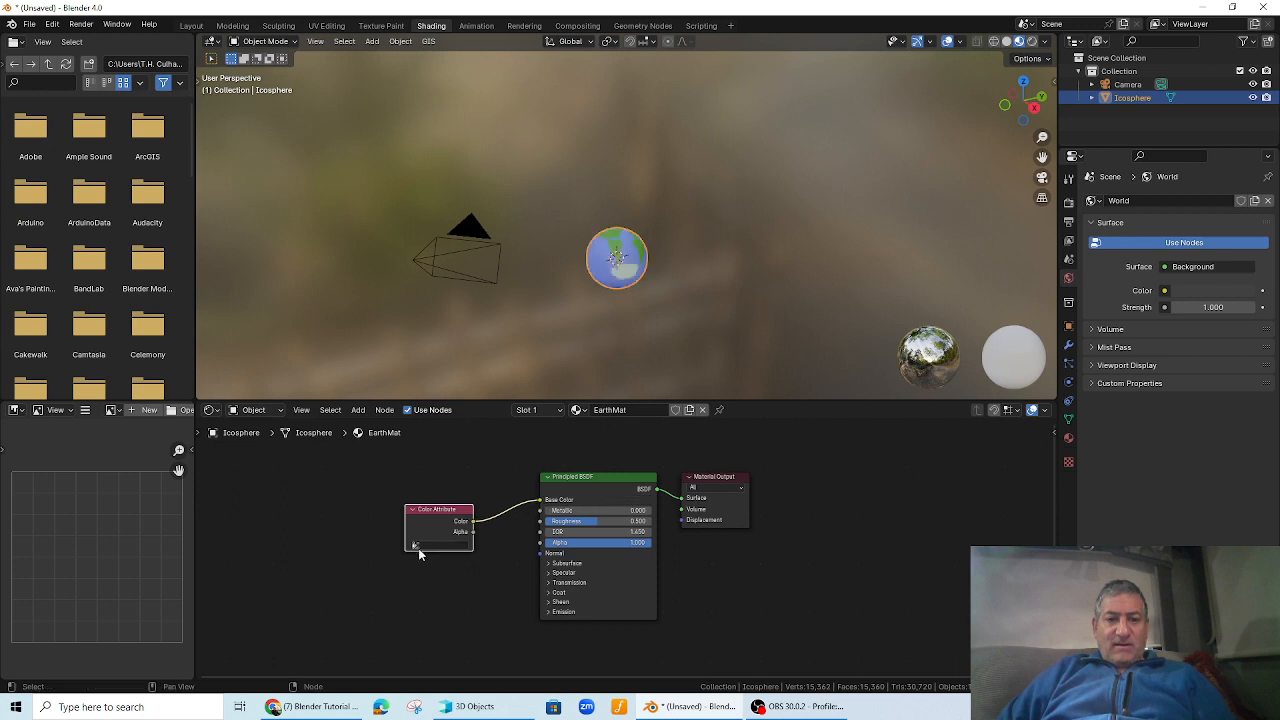
- Assign the painted colour layer named Attribute to the Color Attribute node and inspect the globe
middle_drag(630, 284, 654, 306)
scroll(646, 301, up, 7)
scroll(654, 306, down, 3)
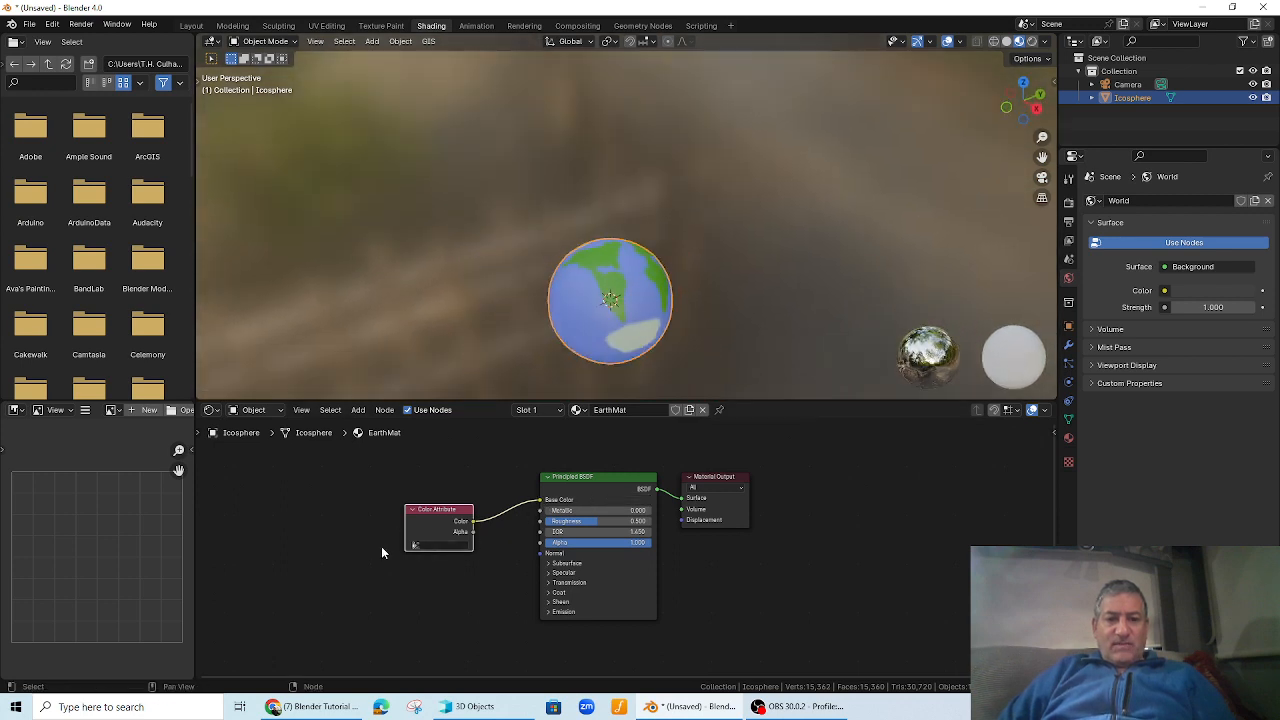
click(415, 546)
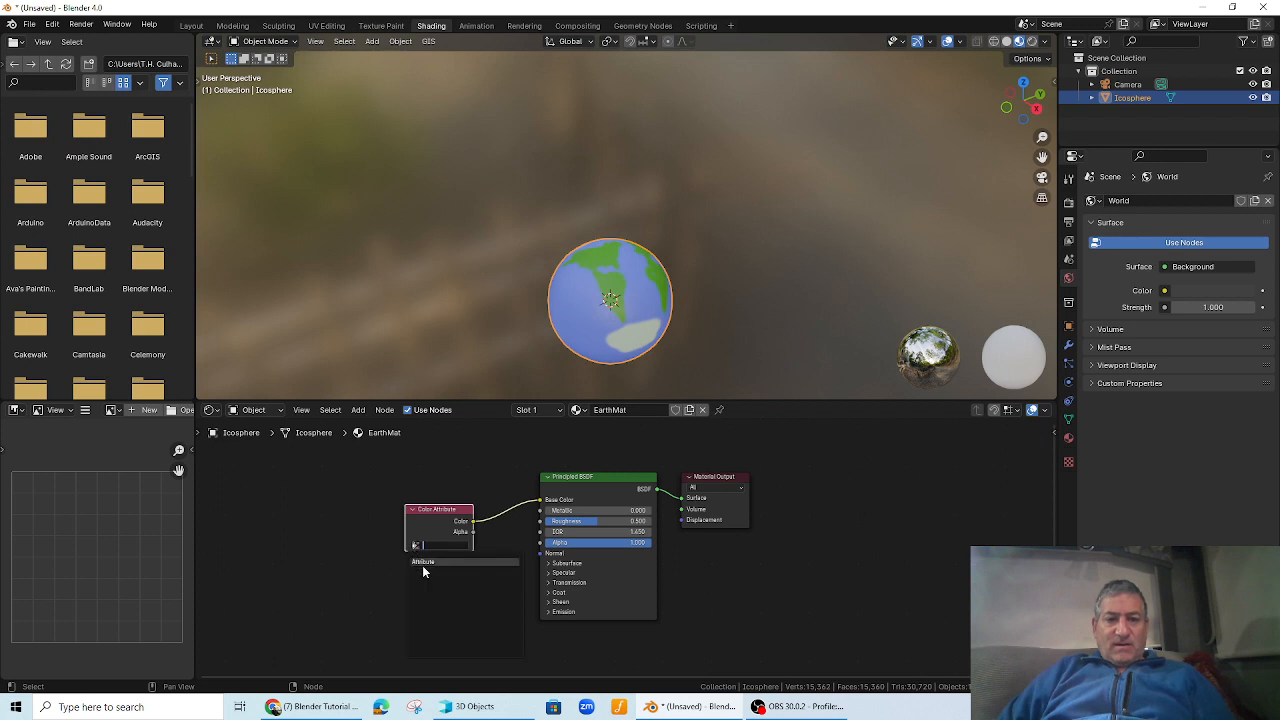
click(422, 565)
middle_drag(680, 258, 684, 298)
scroll(684, 298, up, 2)
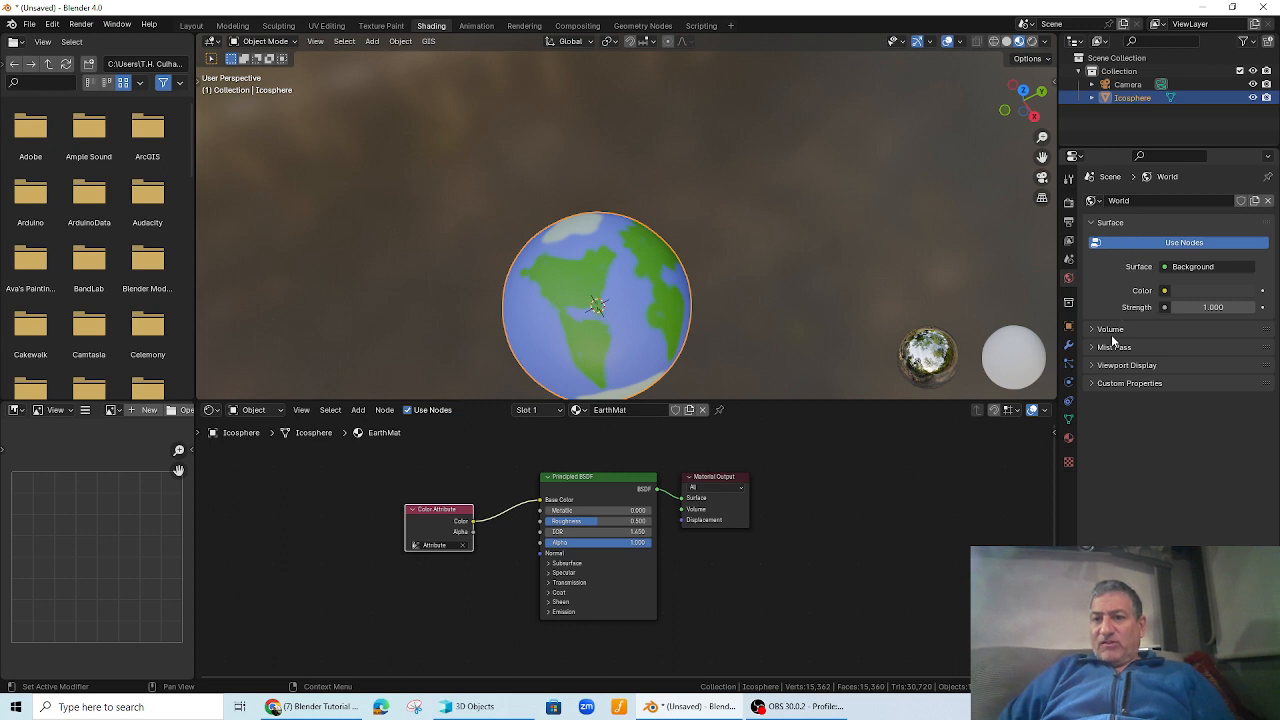
- Change the scene's render engine to Cycles
click(1068, 201)
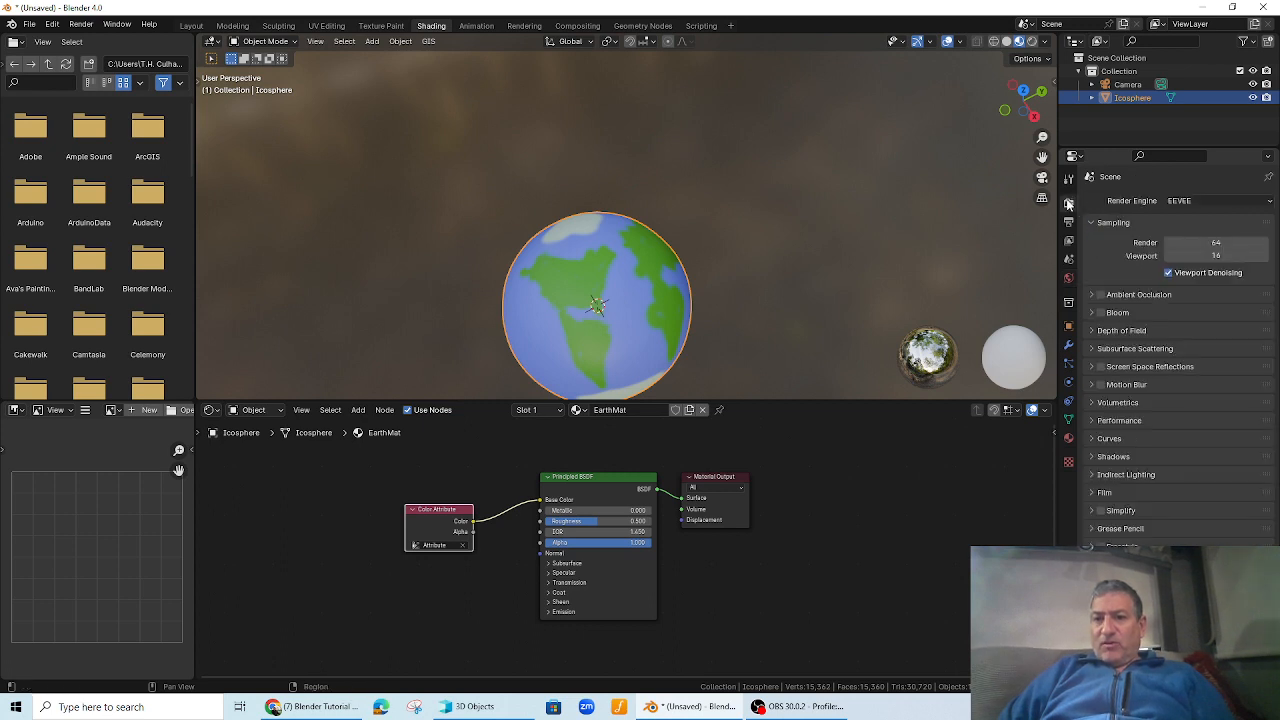
click(1192, 202)
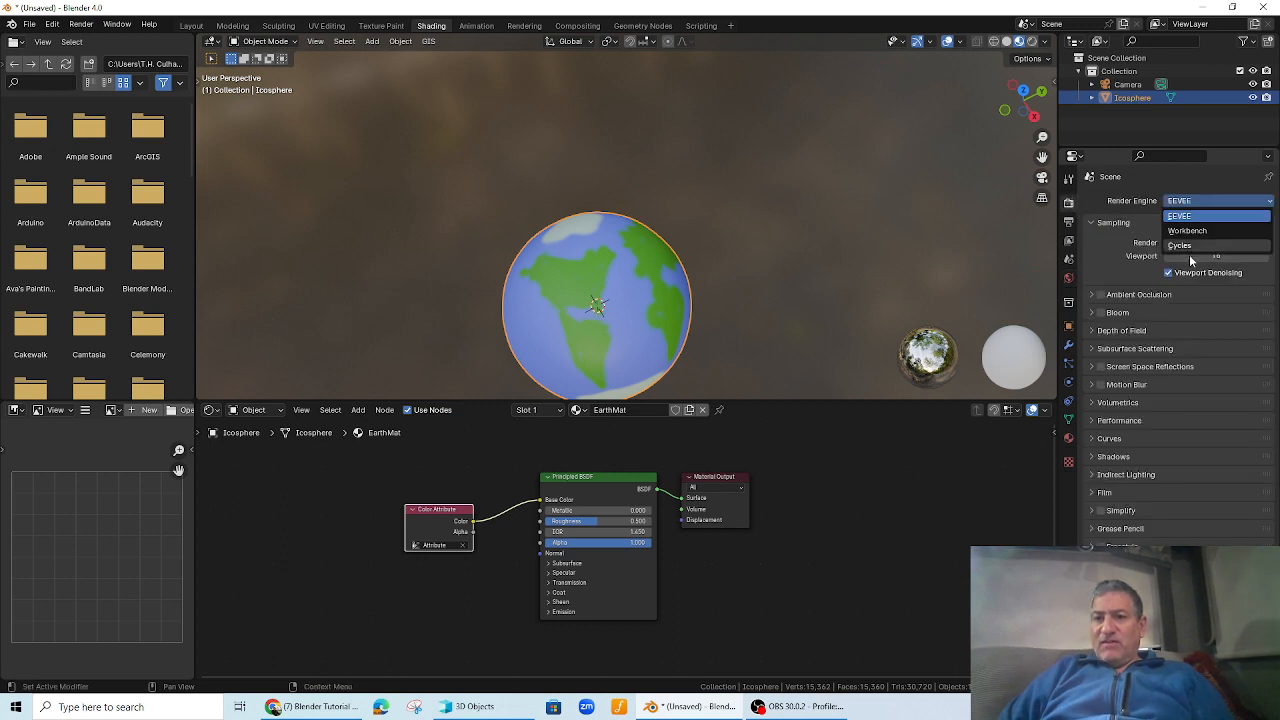
click(1180, 246)
scroll(1103, 527, down, 1)
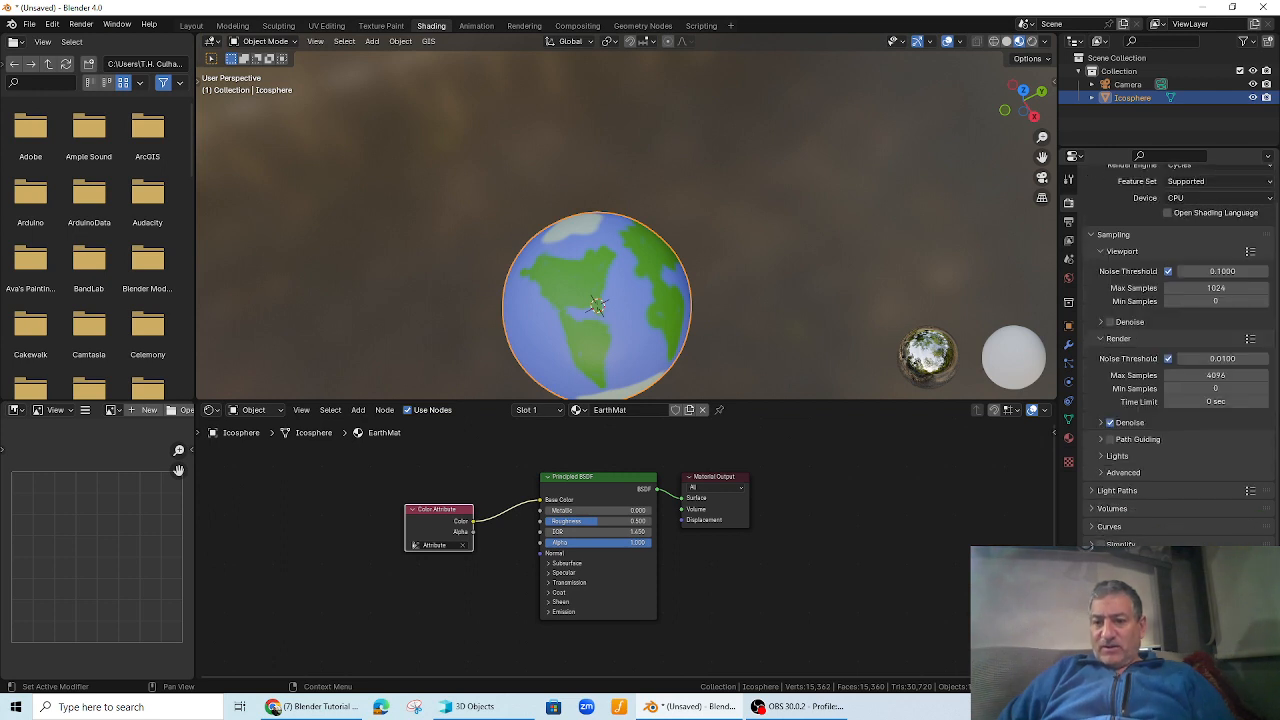
- Set the bake type to Diffuse with only the Color contribution enabled, and choose the bake output target
scroll(1252, 410, down, 6)
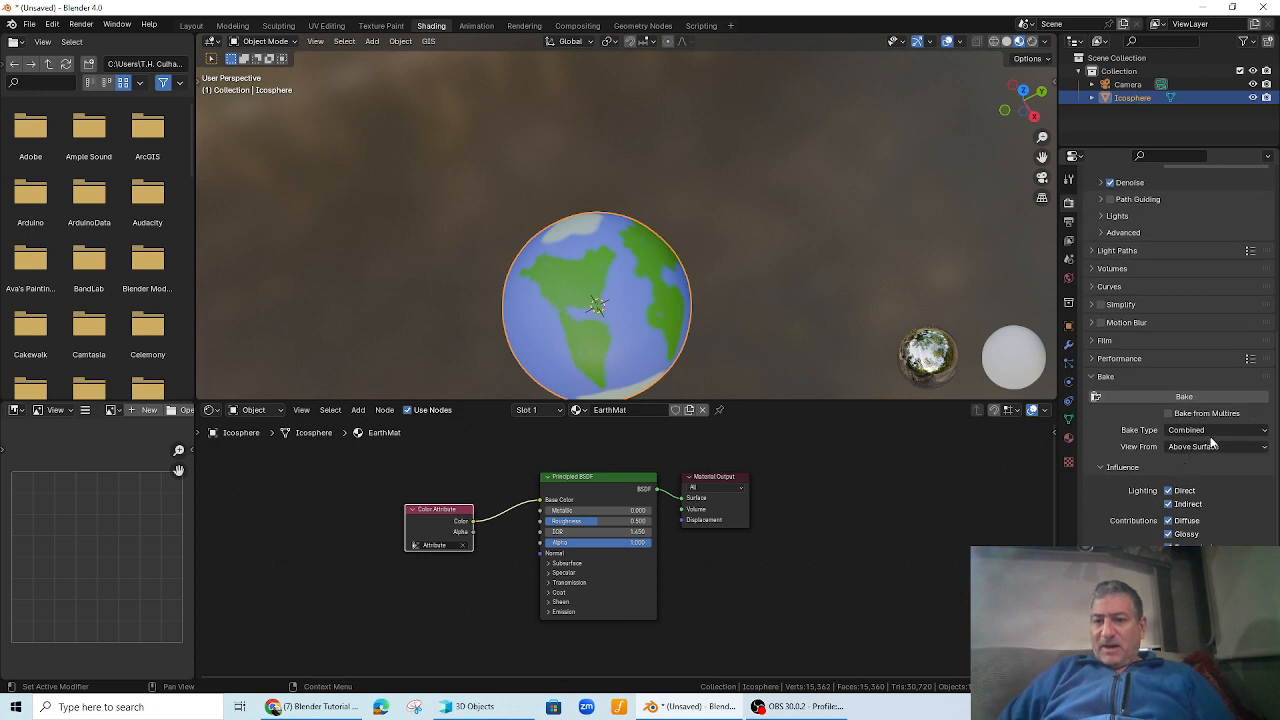
click(1216, 431)
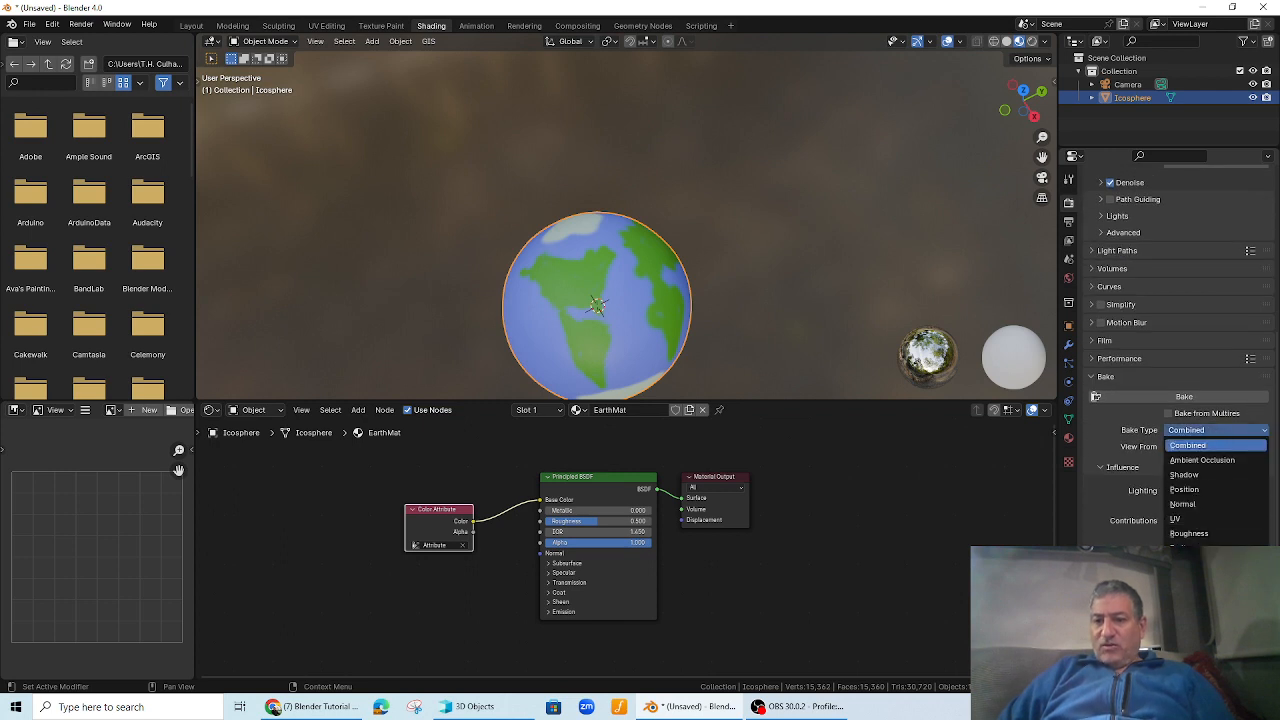
click(1190, 577)
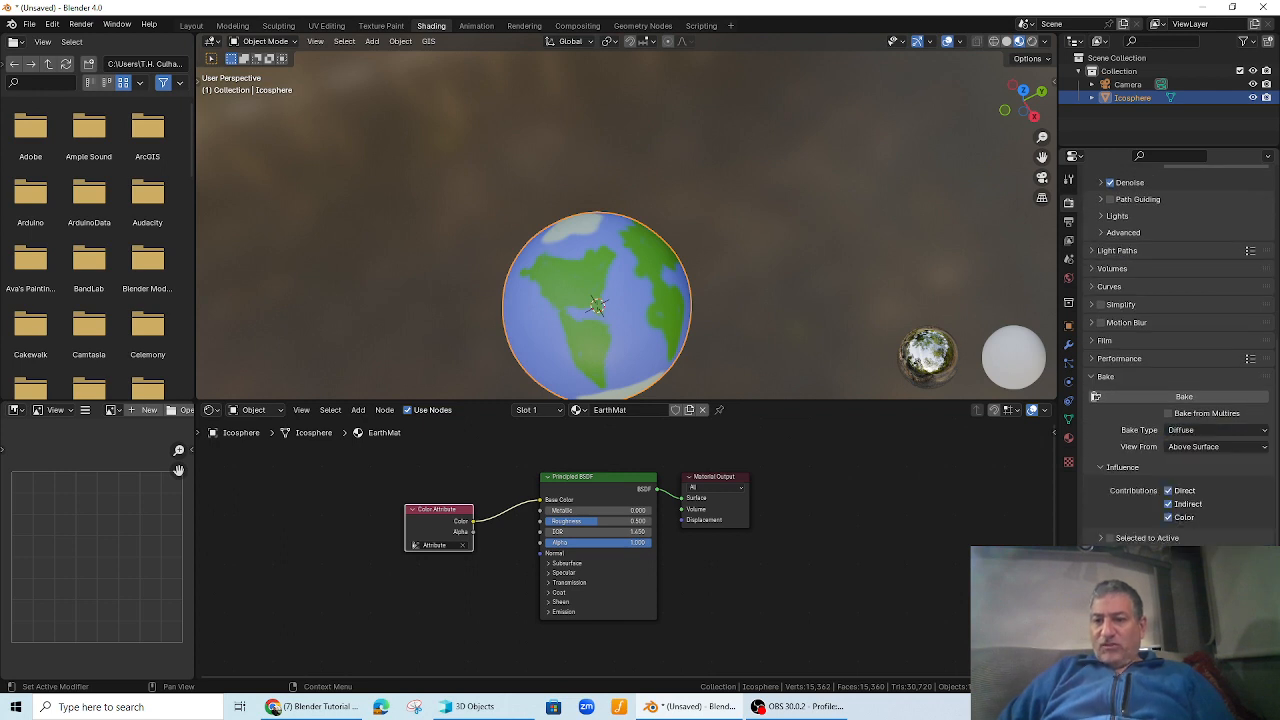
click(1169, 491)
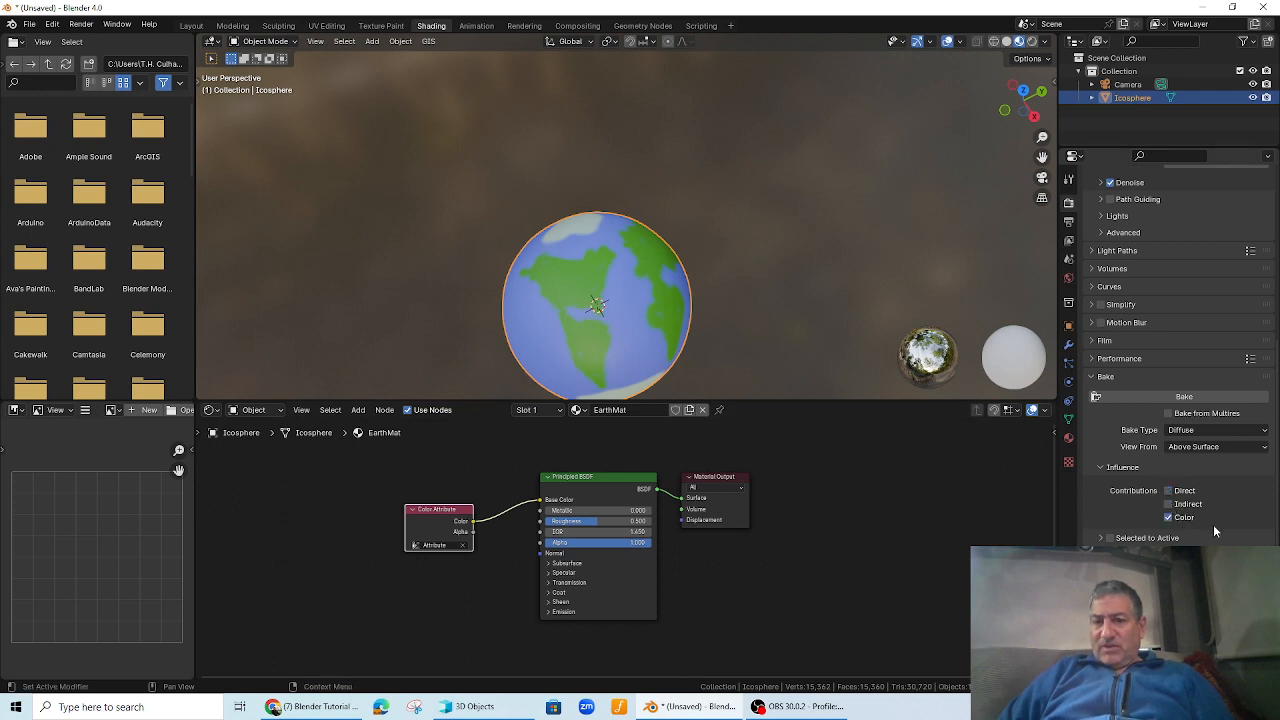
scroll(1215, 531, down, 2)
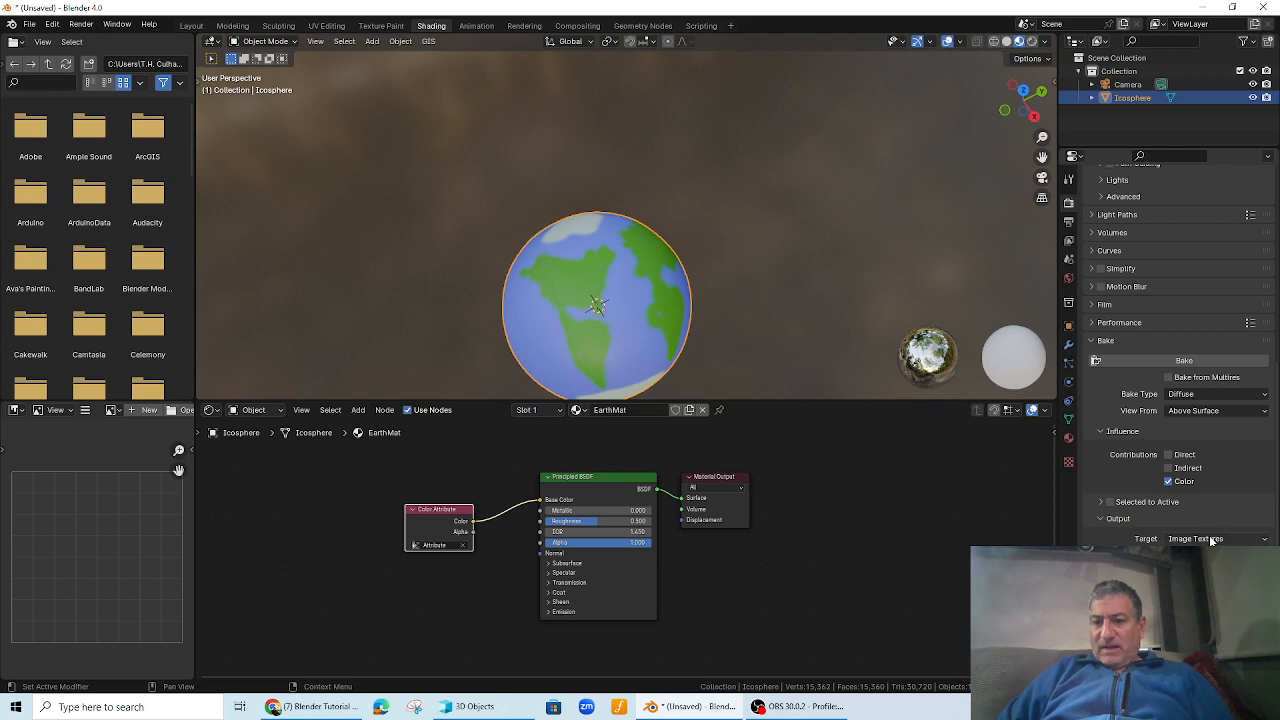
click(1212, 540)
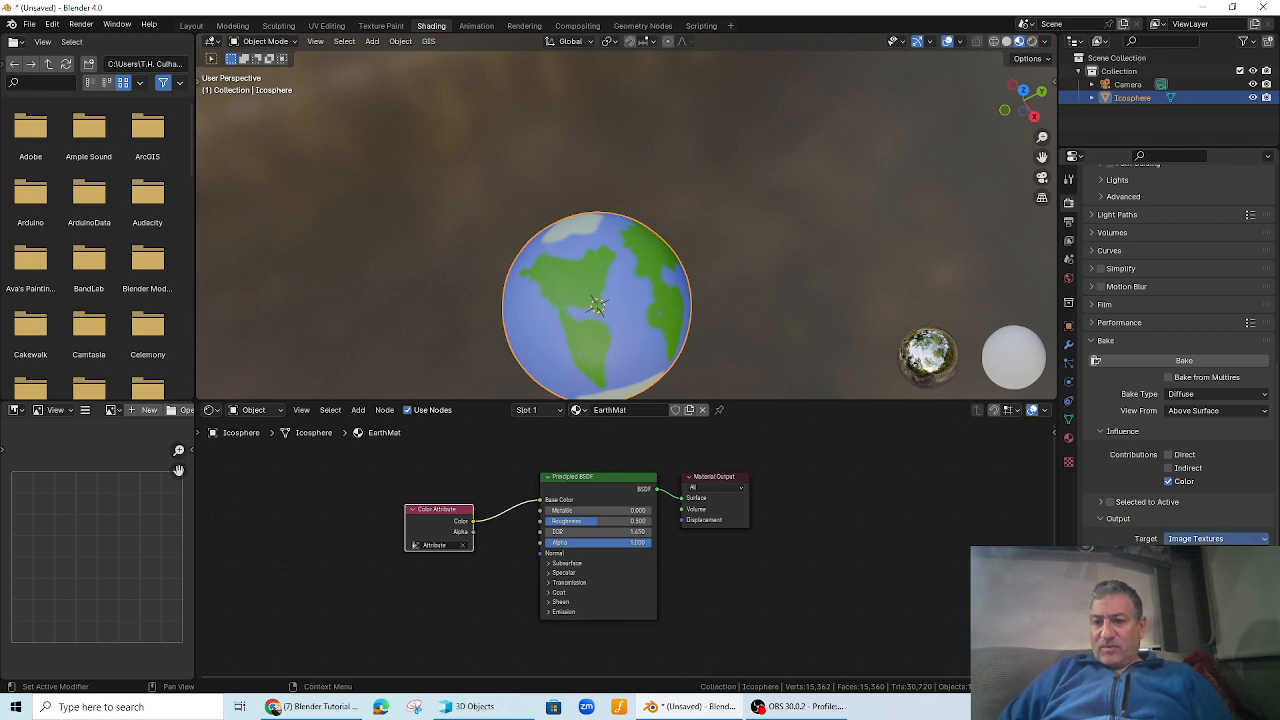
scroll(1180, 400, up, 4)
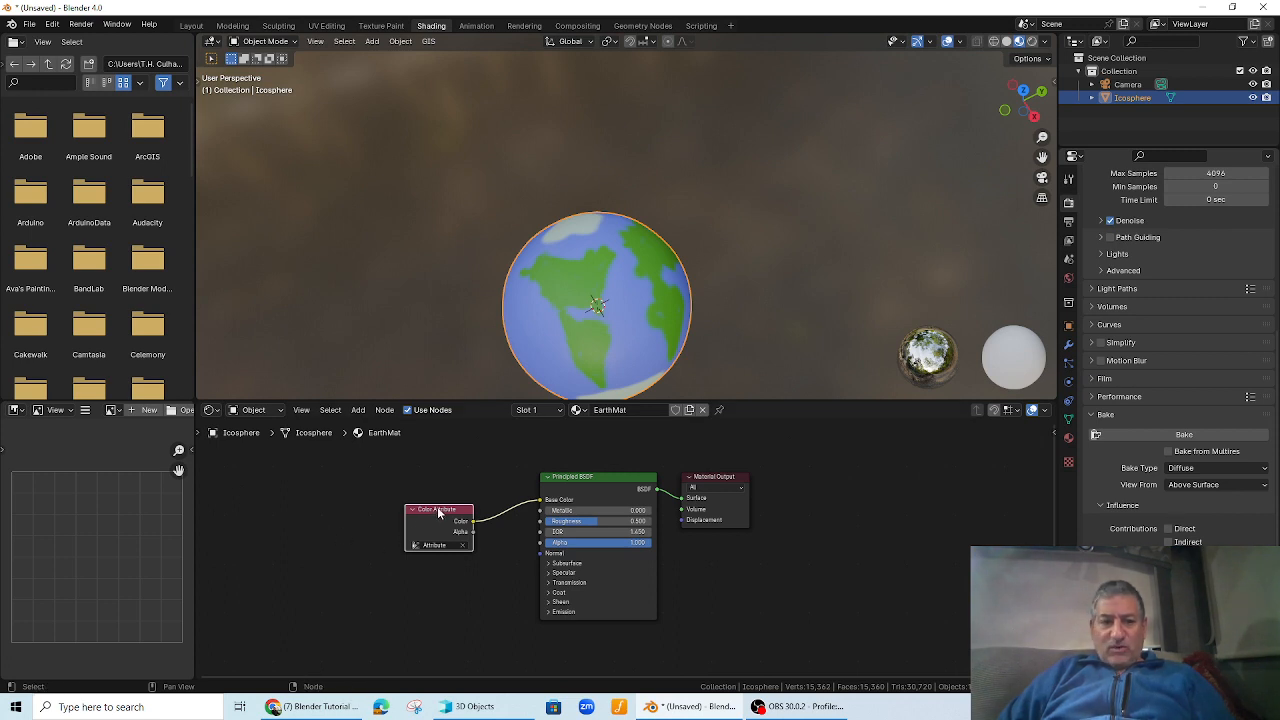
- Move the Color Attribute node farther from the Principled BSDF, keeping its Color output linked to Base Color
drag(438, 512, 414, 501)
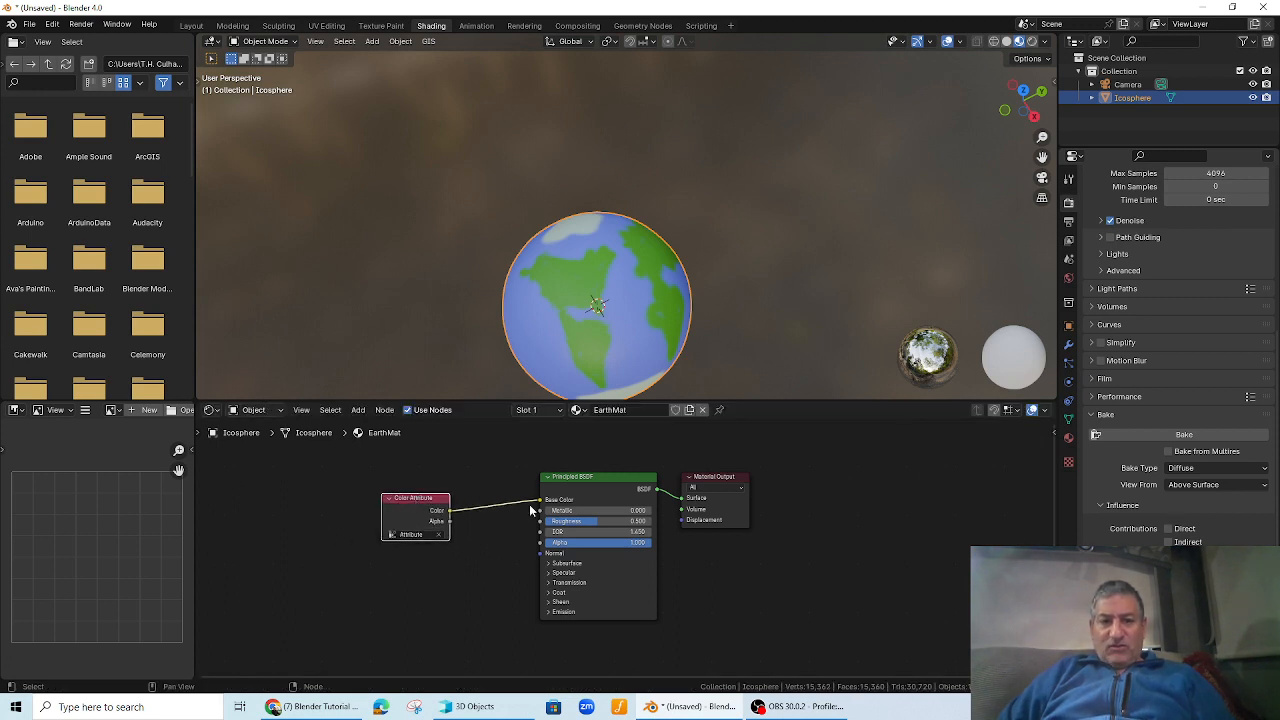
mouse_move(540, 501)
mouse_down()
mouse_move(512, 519)
mouse_move(466, 514)
mouse_move(540, 500)
mouse_up()
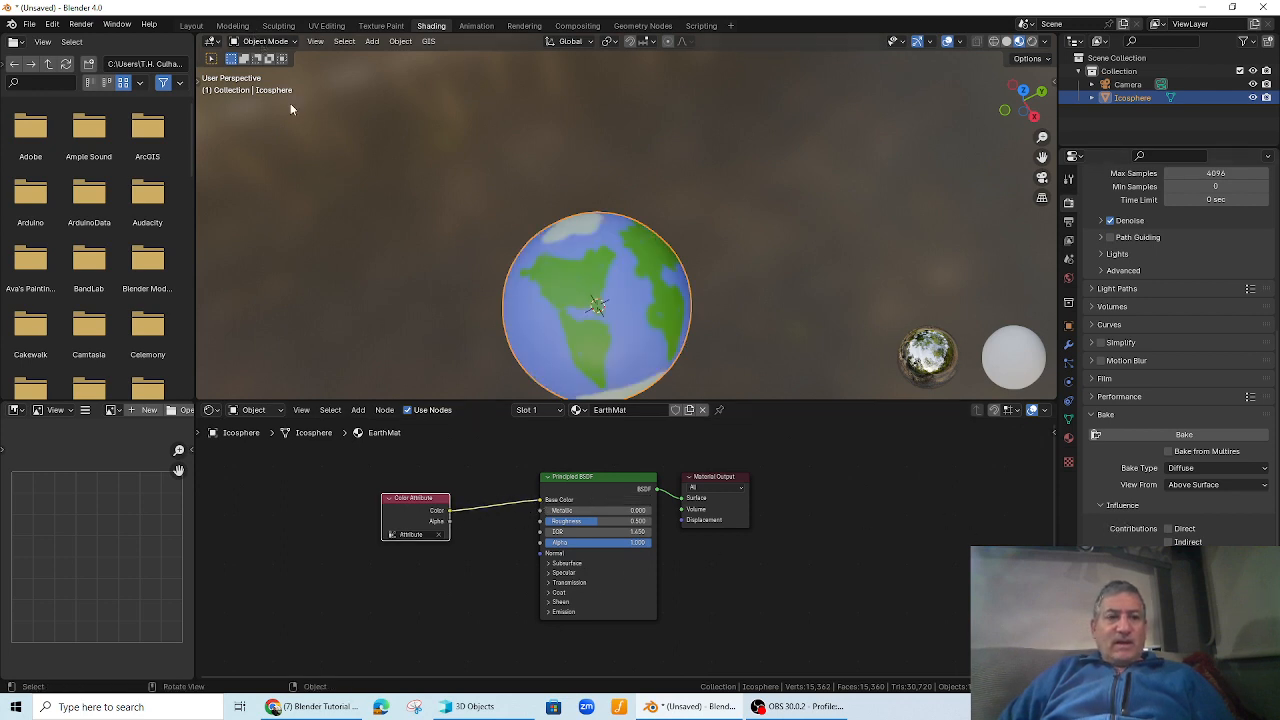
- Return to the Layout workspace and display the globe in Material Preview shading
click(191, 26)
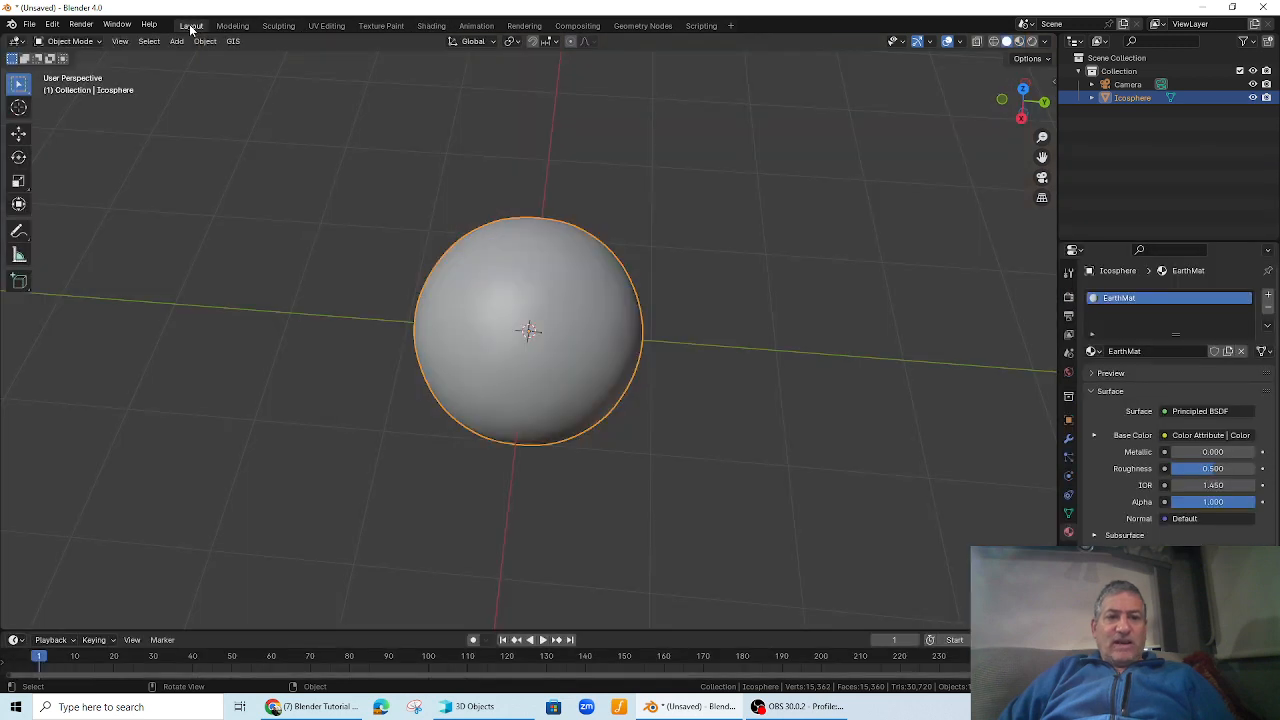
click(1019, 42)
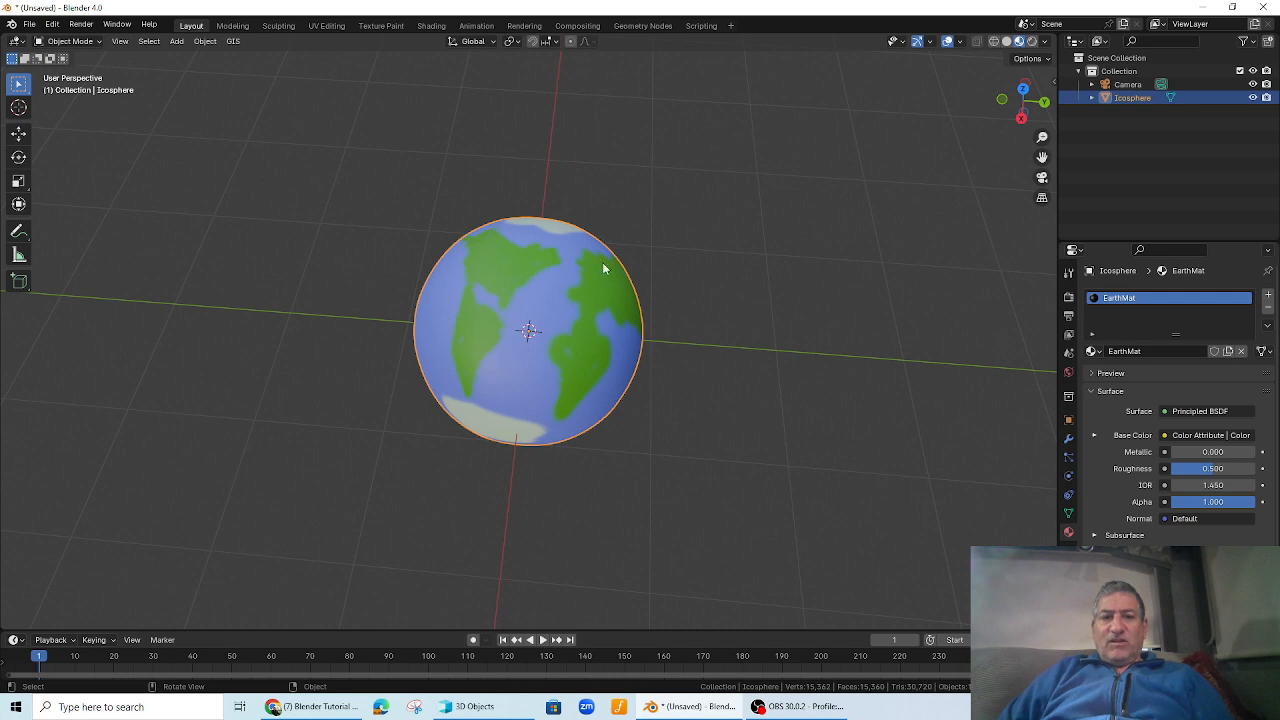
scroll(657, 329, up, 2)
middle_drag(646, 331, 669, 357)
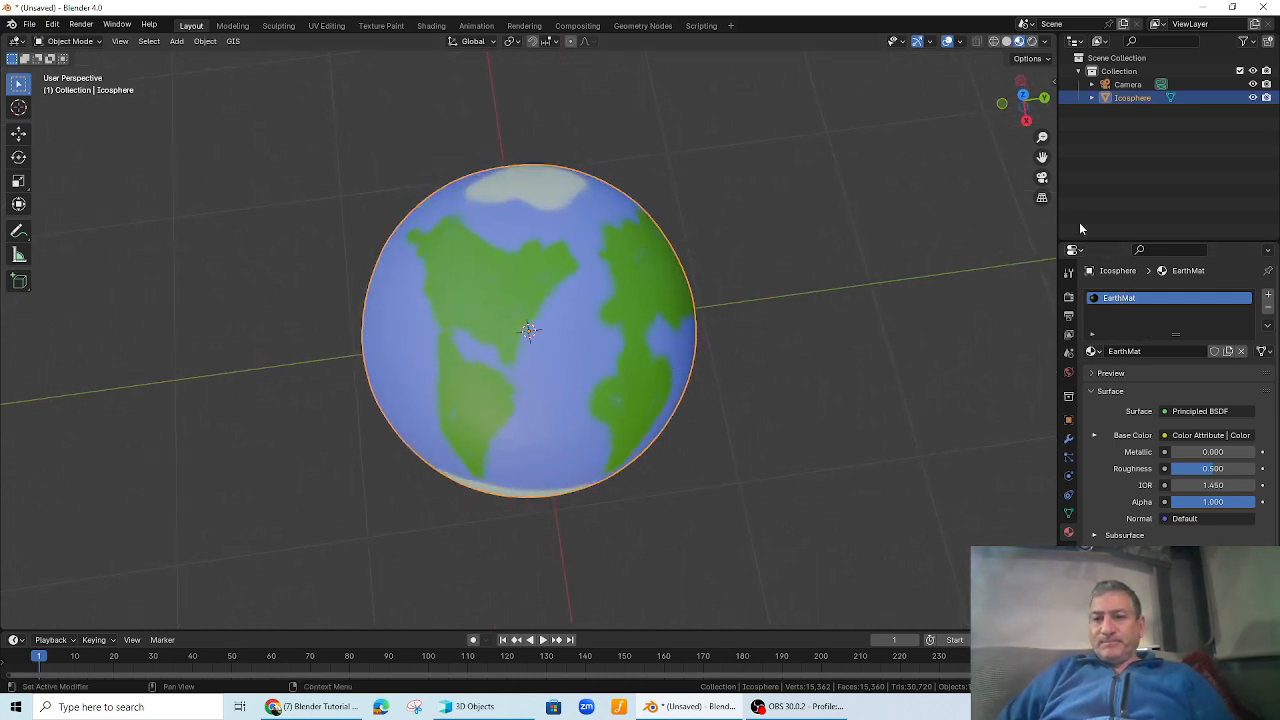
- Bake the globe's diffuse colour with the current bake settings and inspect the globe
click(1068, 296)
scroll(1110, 482, down, 3)
scroll(1110, 482, down, 1)
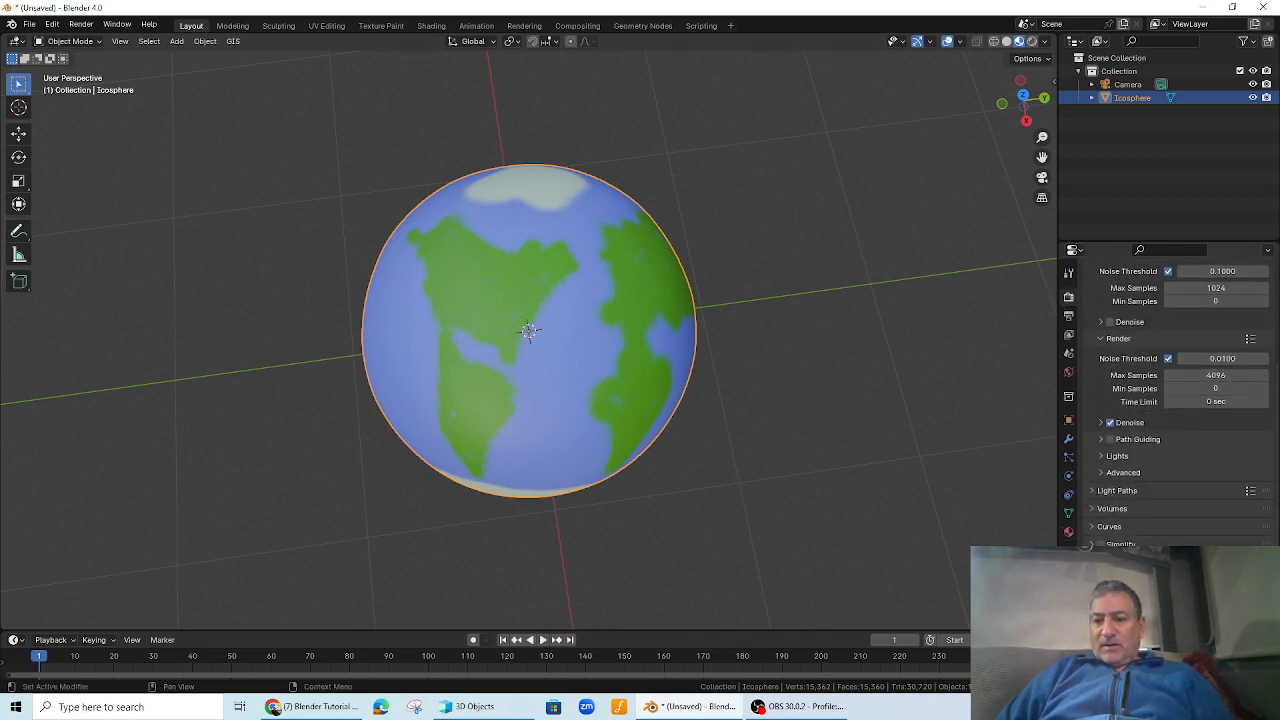
scroll(1158, 510, down, 5)
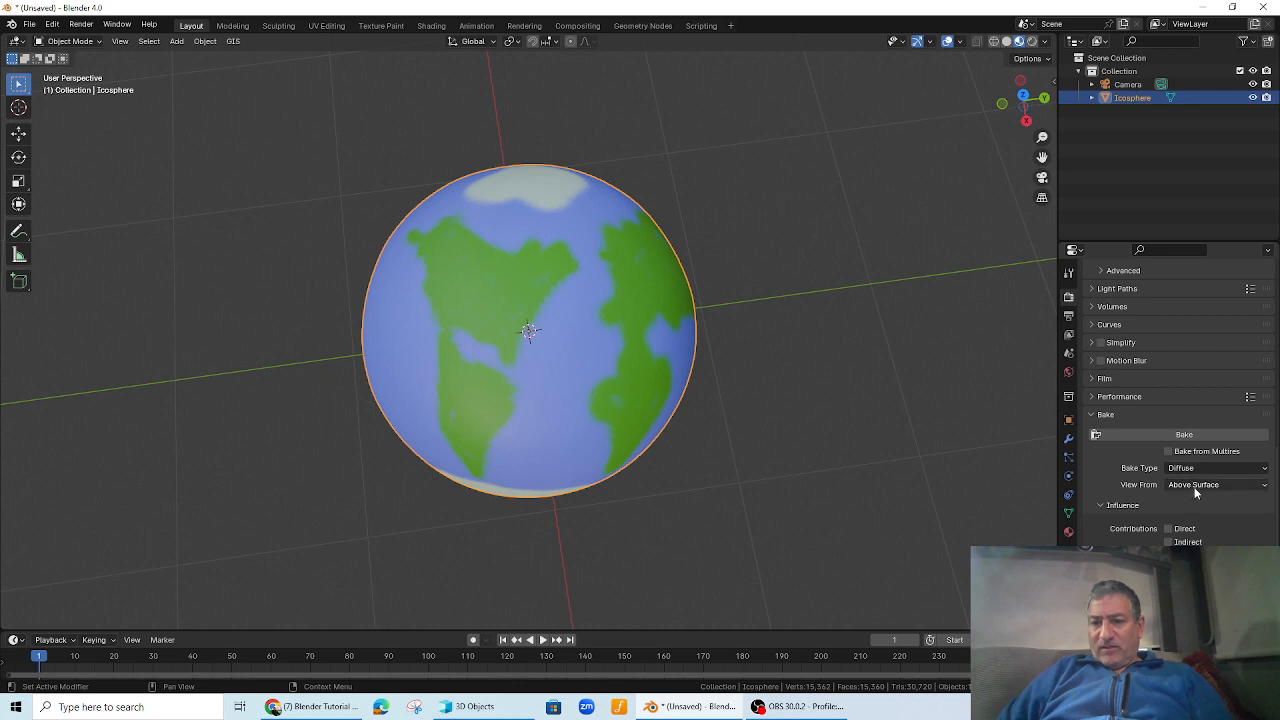
click(1162, 434)
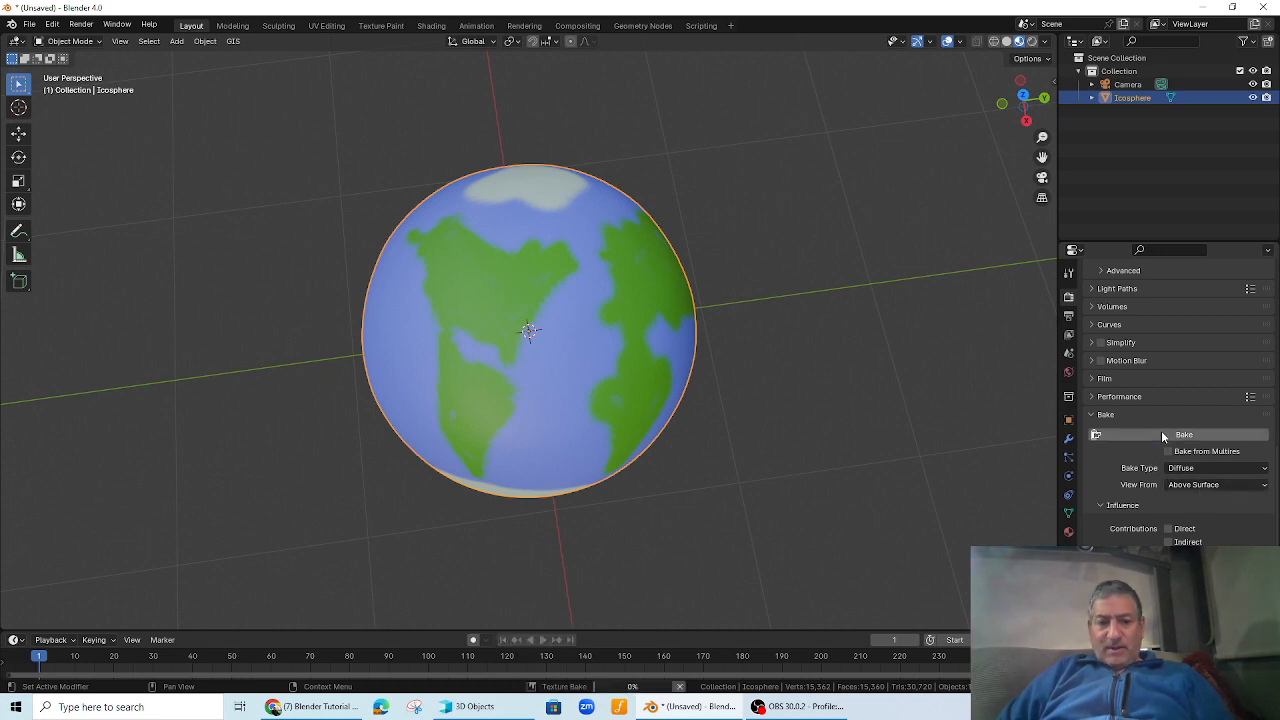
scroll(692, 385, up, 2)
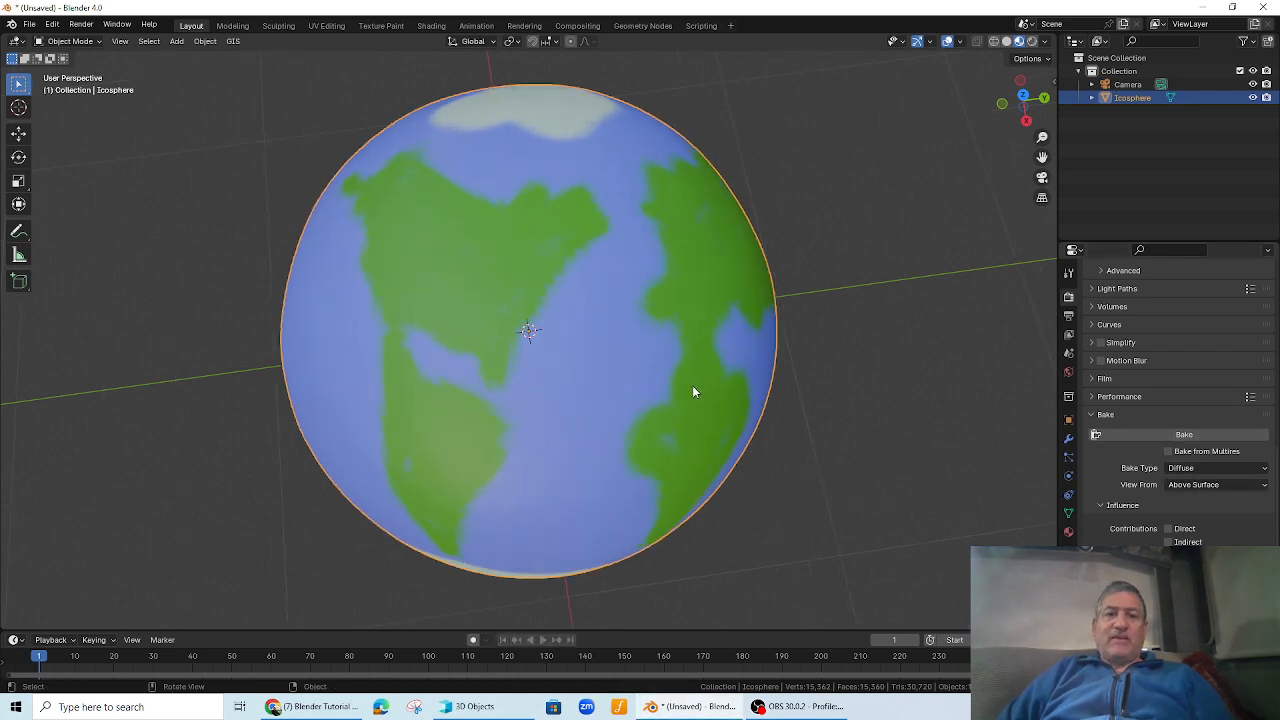
scroll(673, 392, down, 6)
mouse_move(673, 392)
middle_down()
mouse_move(568, 297)
mouse_move(674, 372)
middle_up()
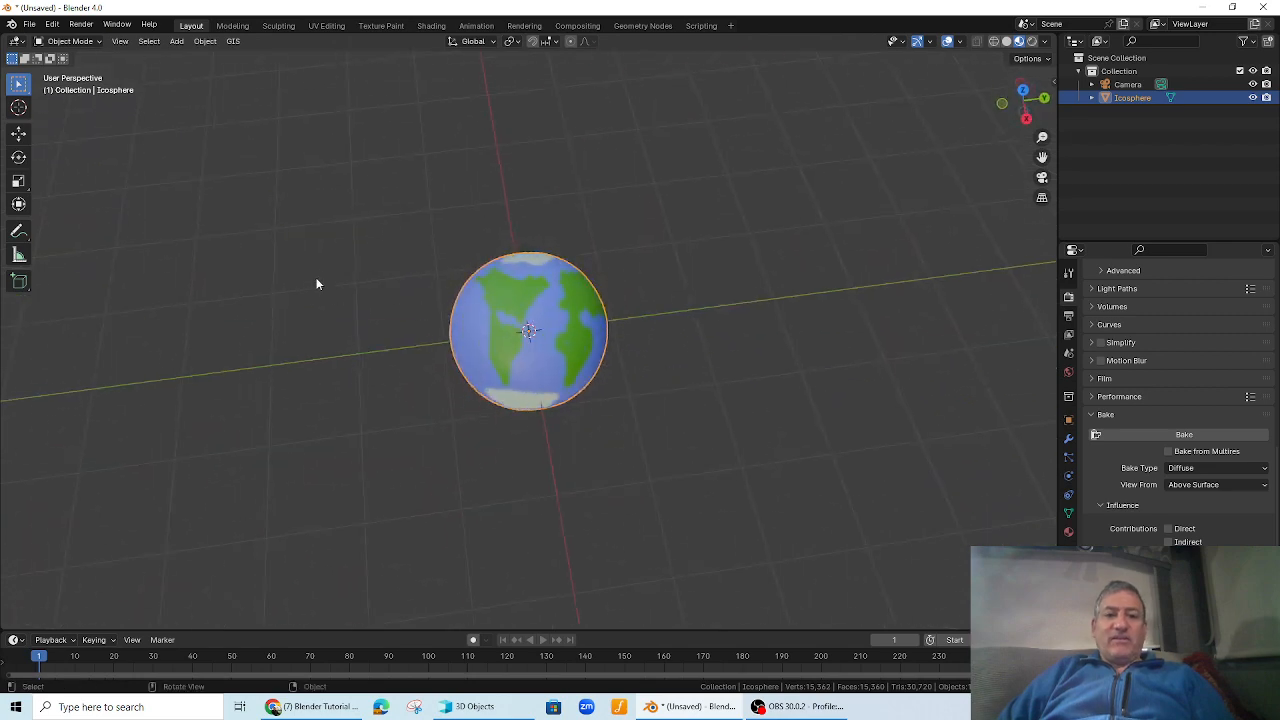
- Export the globe as a glTF 2.0 binary file named Earthtest.glb in the 3D Objects folder
click(29, 24)
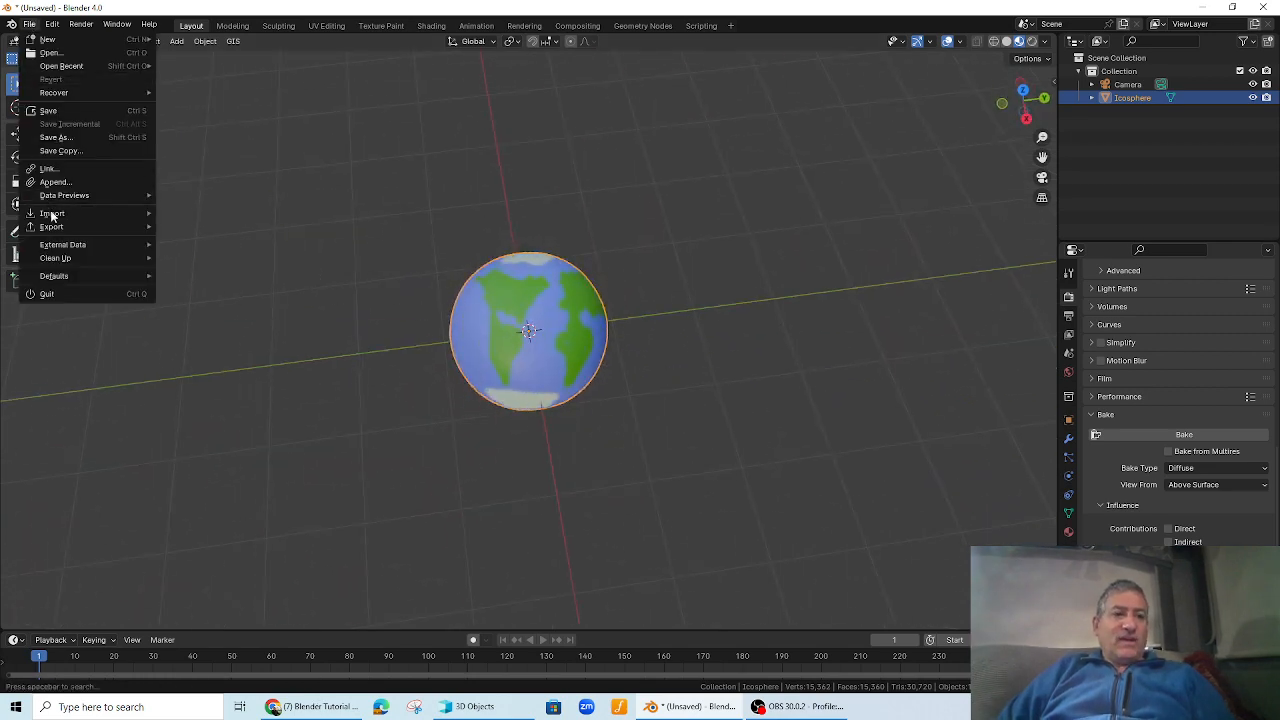
mouse_move(61, 229)
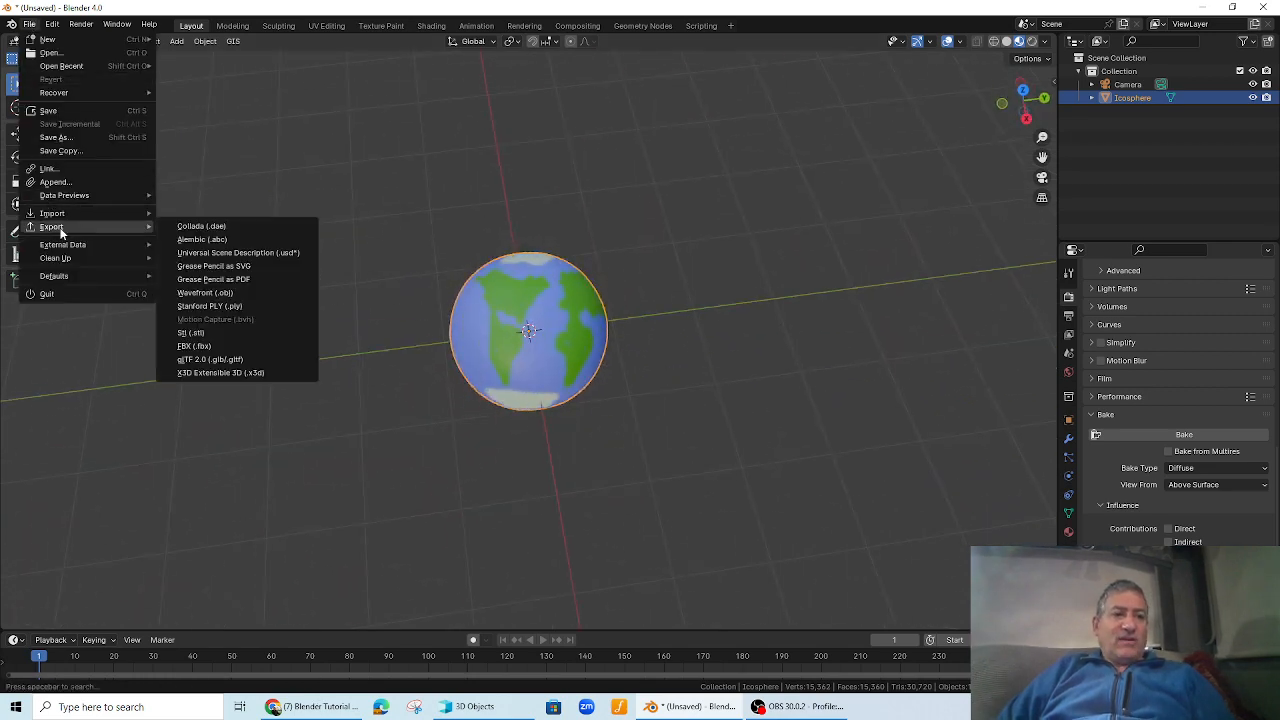
click(228, 360)
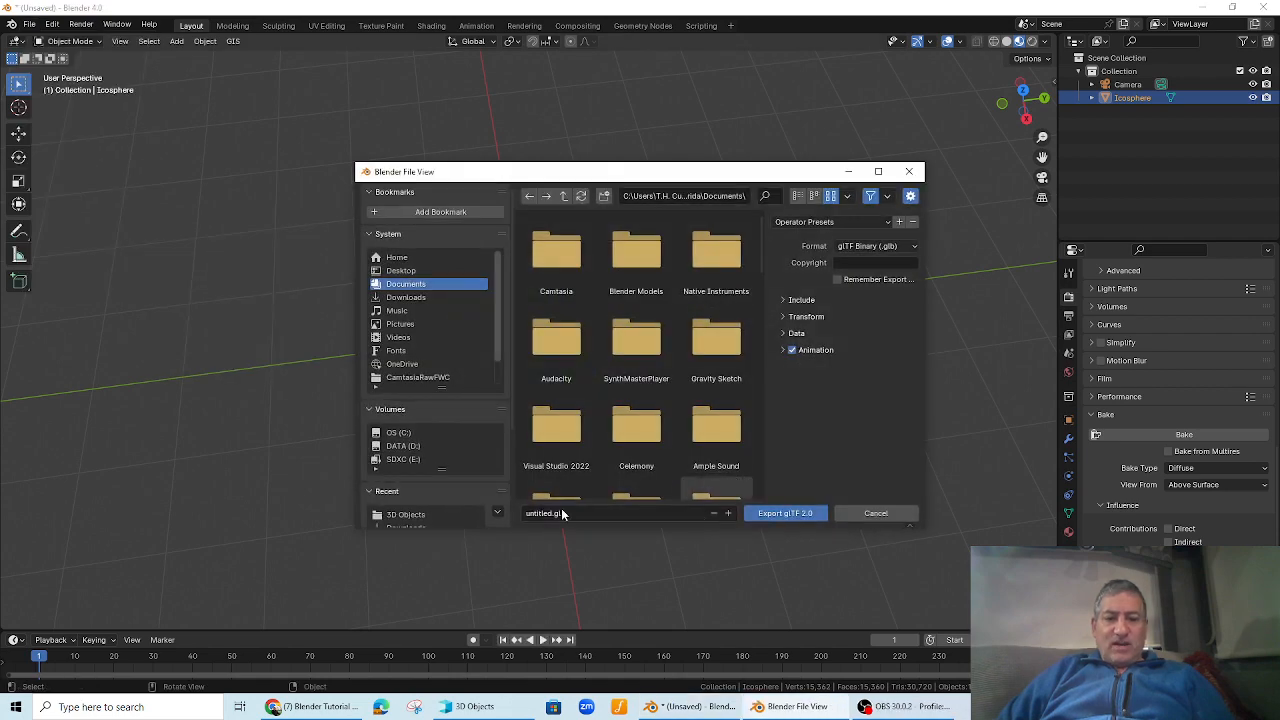
click(562, 513)
text(Eart)
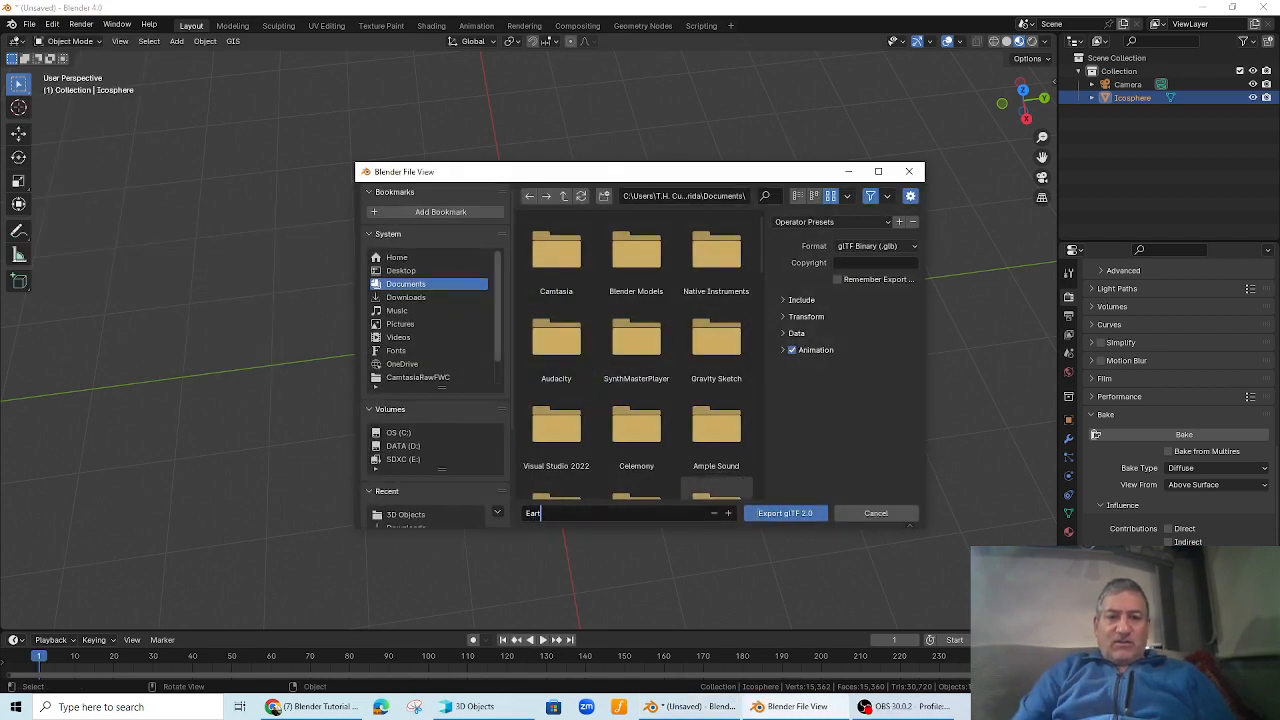
text(htes)
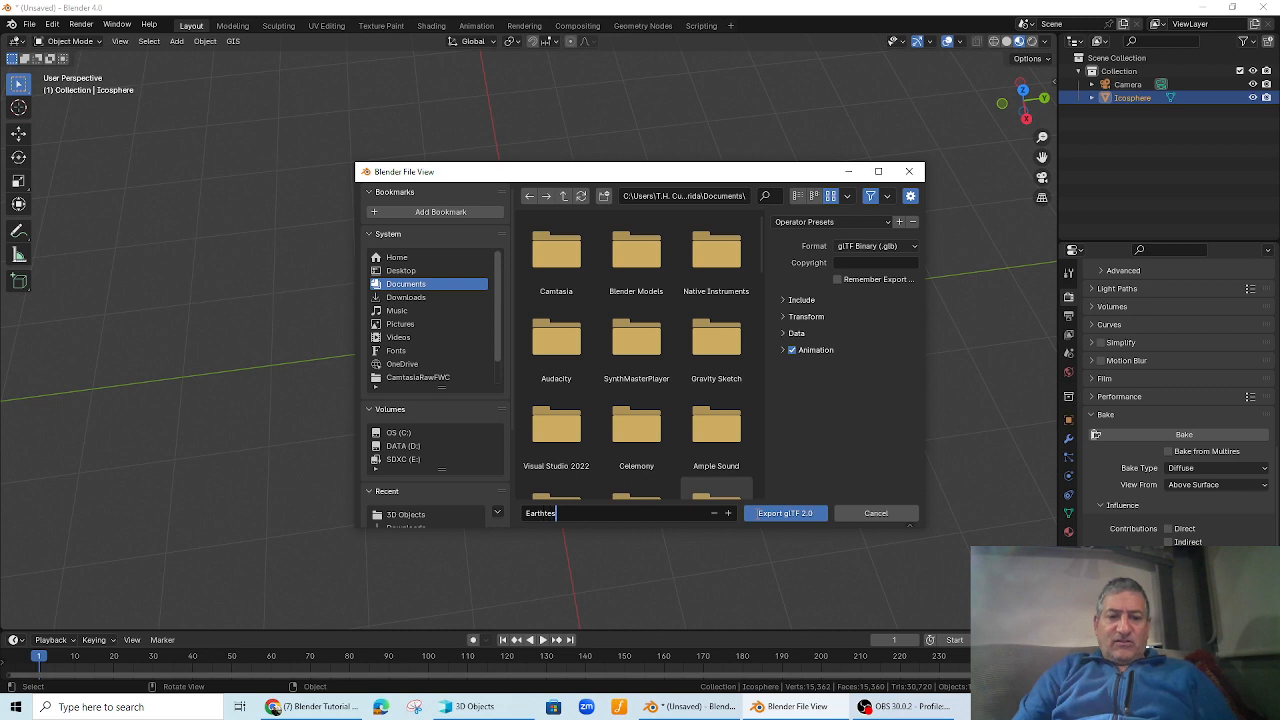
text(t.glb)
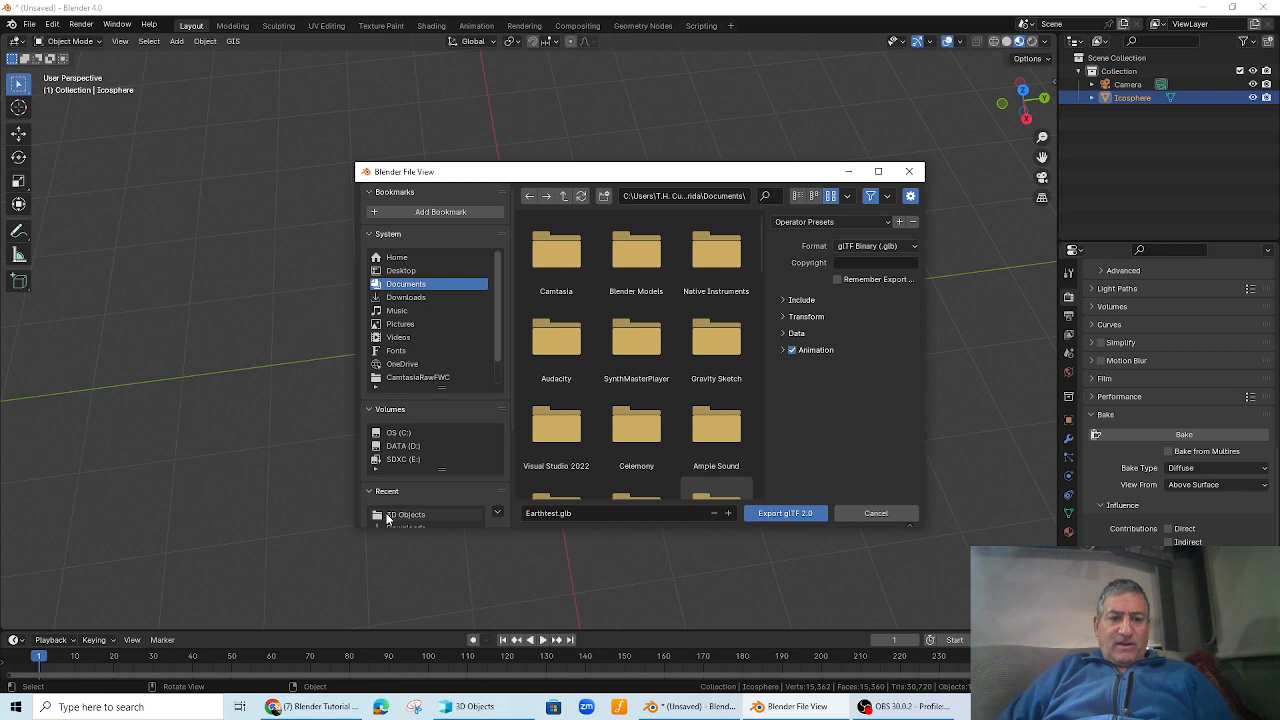
click(390, 515)
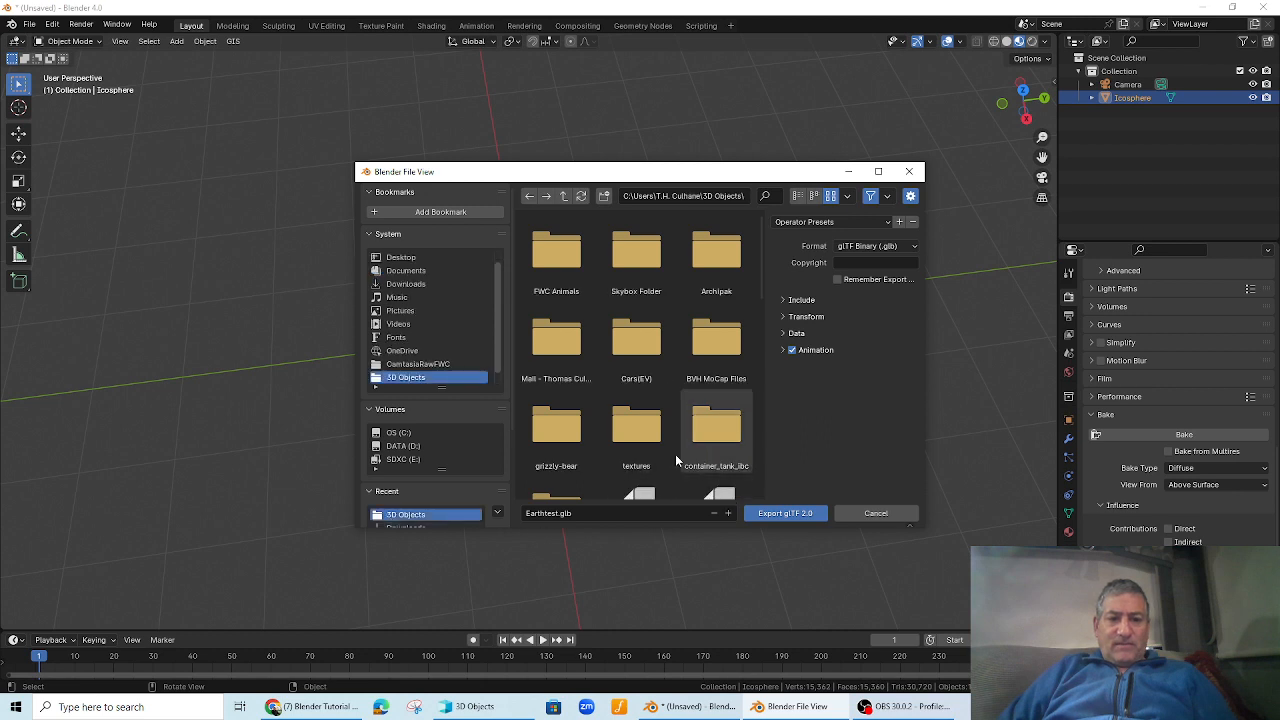
scroll(675, 454, down, 1)
click(784, 514)
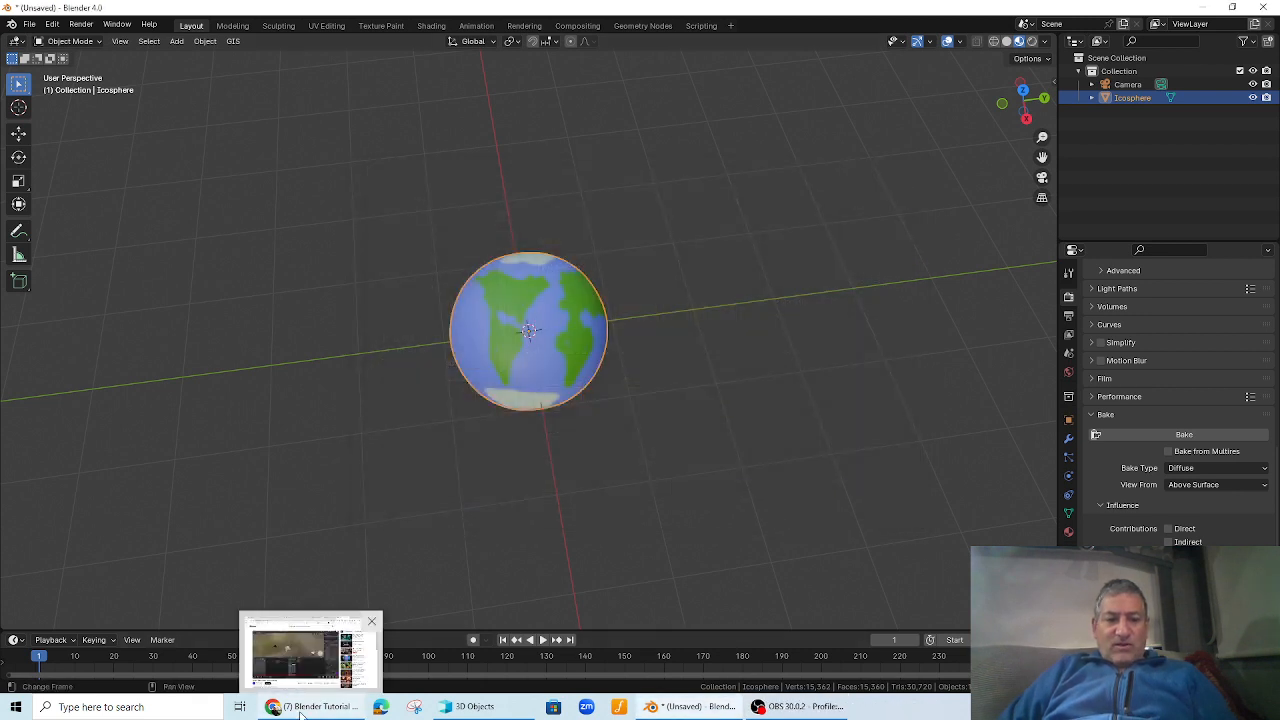
- Open Earthtest.glb from the 3D Objects folder in 3D Viewer, inspect the painted globe from several sides, and return to Blender
click(505, 708)
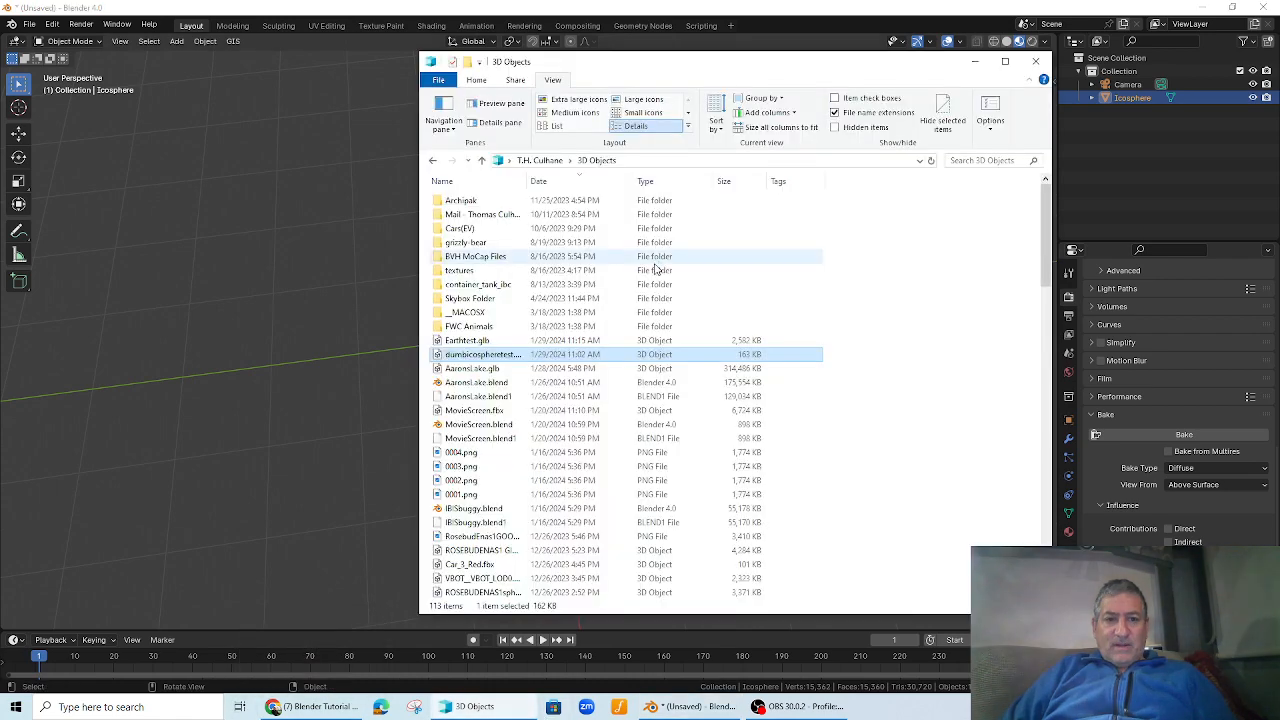
click(478, 343)
double_click(468, 341)
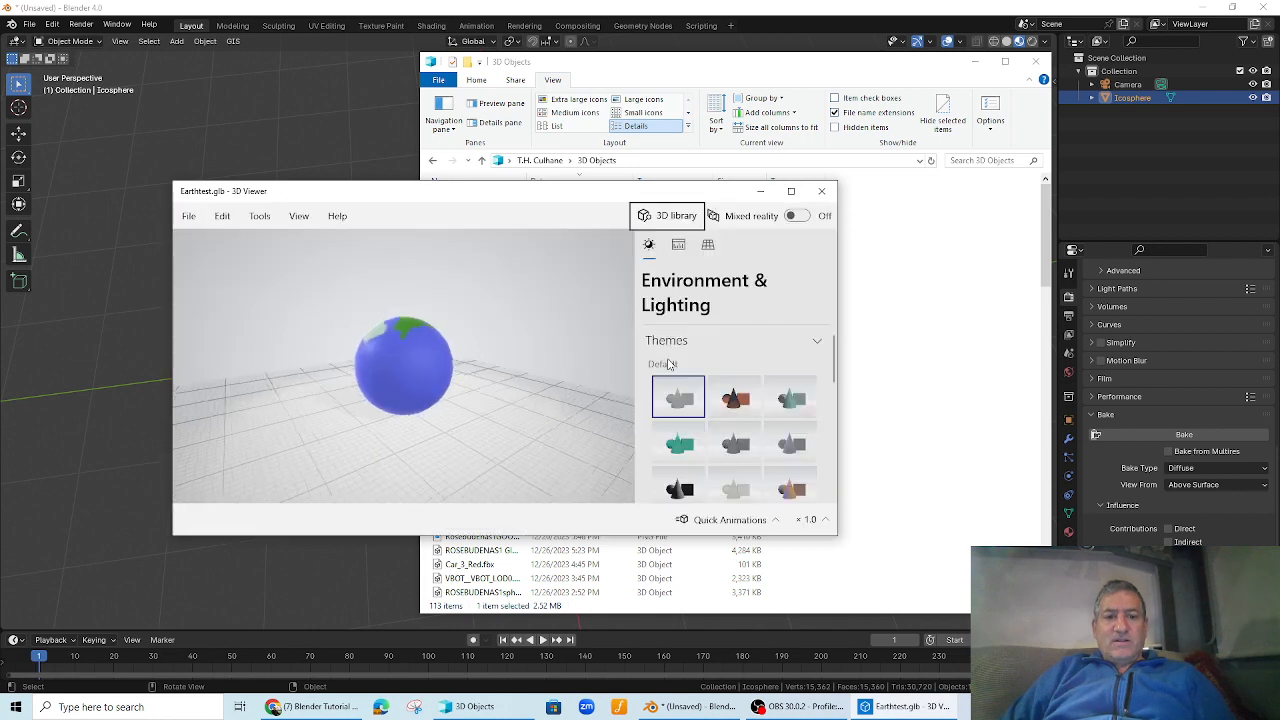
drag(430, 340, 459, 336)
scroll(430, 367, up, 5)
scroll(428, 380, down, 4)
scroll(459, 336, up, 3)
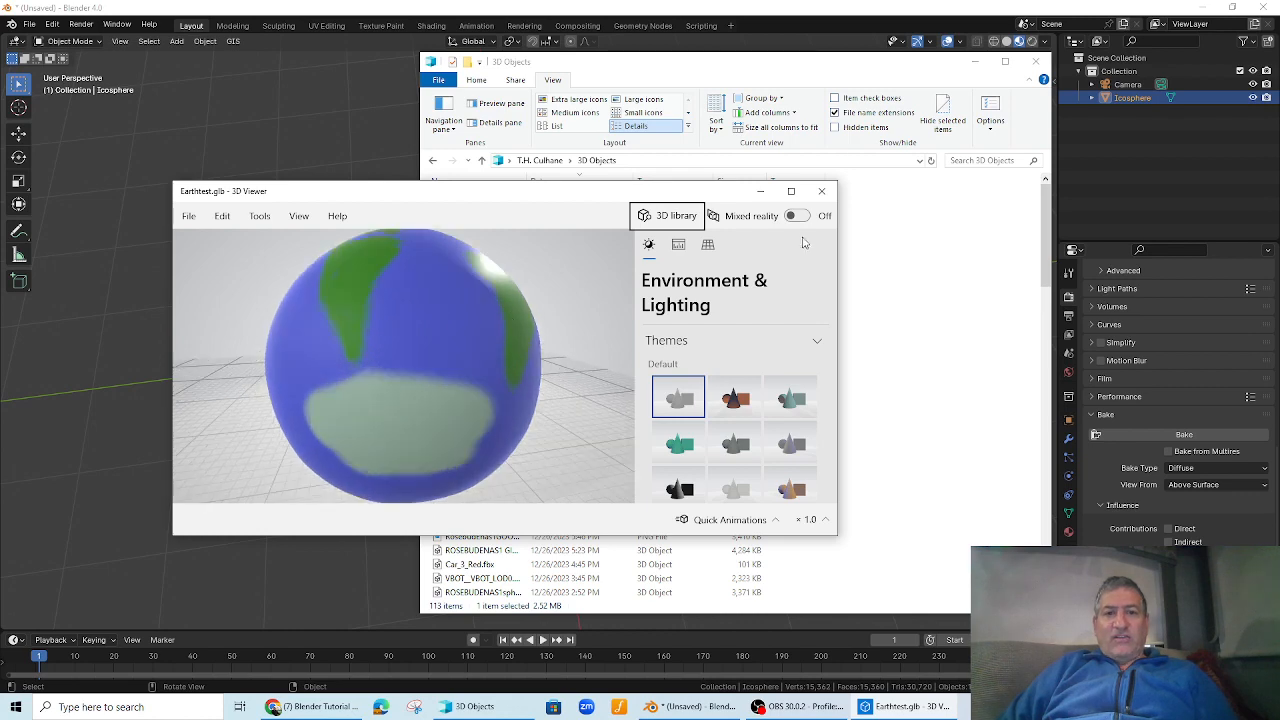
click(760, 191)
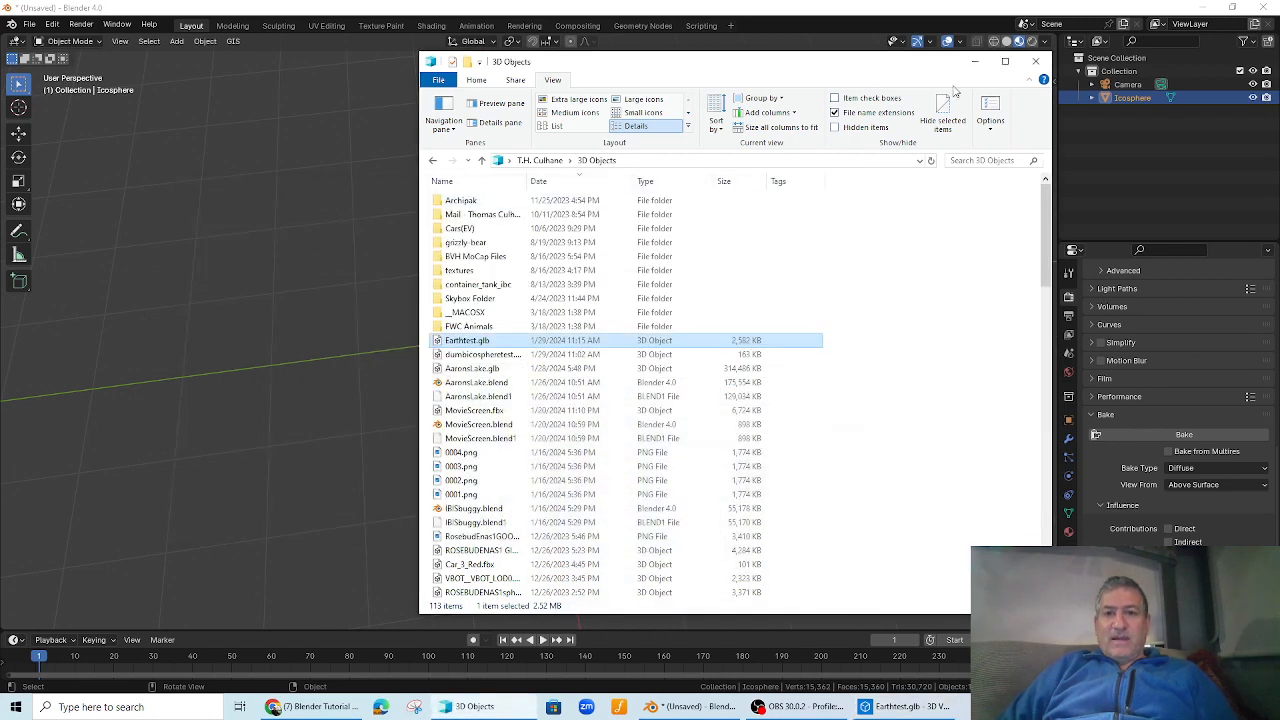
click(975, 61)
- Put the globe in Vertex Paint mode and set the Draw brush colour to a light tan
scroll(557, 351, up, 10)
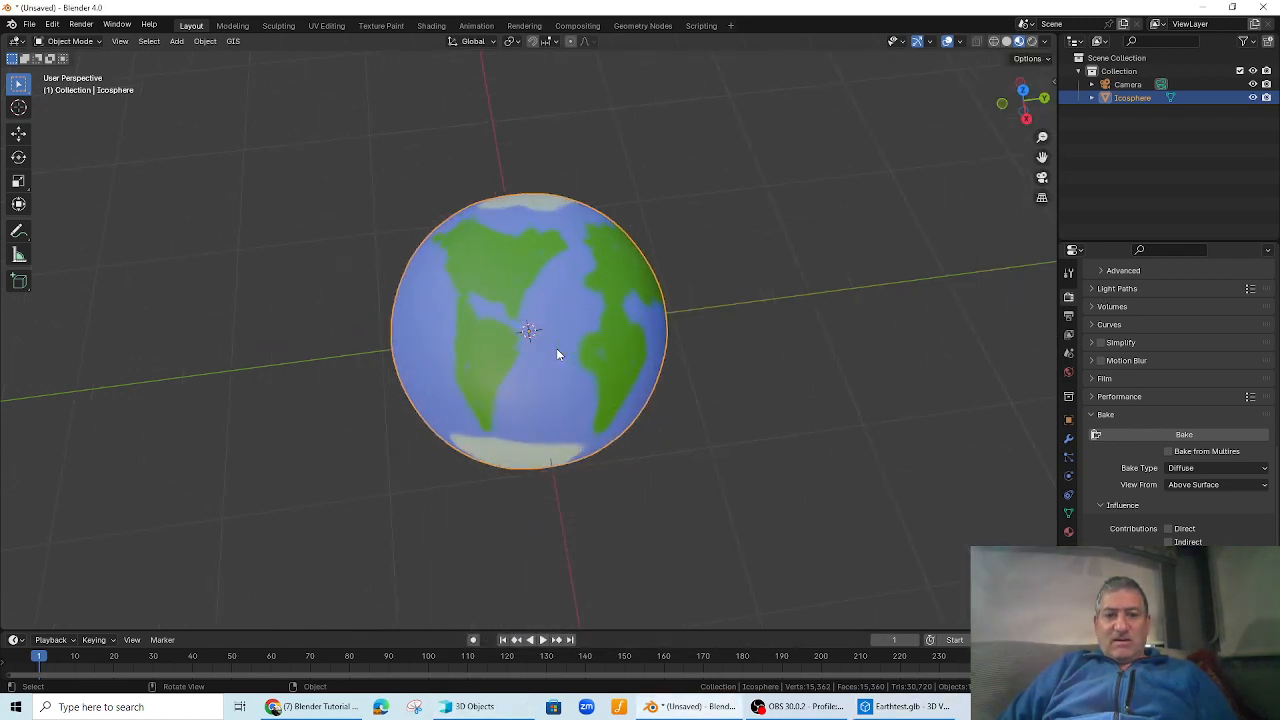
scroll(560, 354, down, 7)
middle_drag(566, 346, 587, 397)
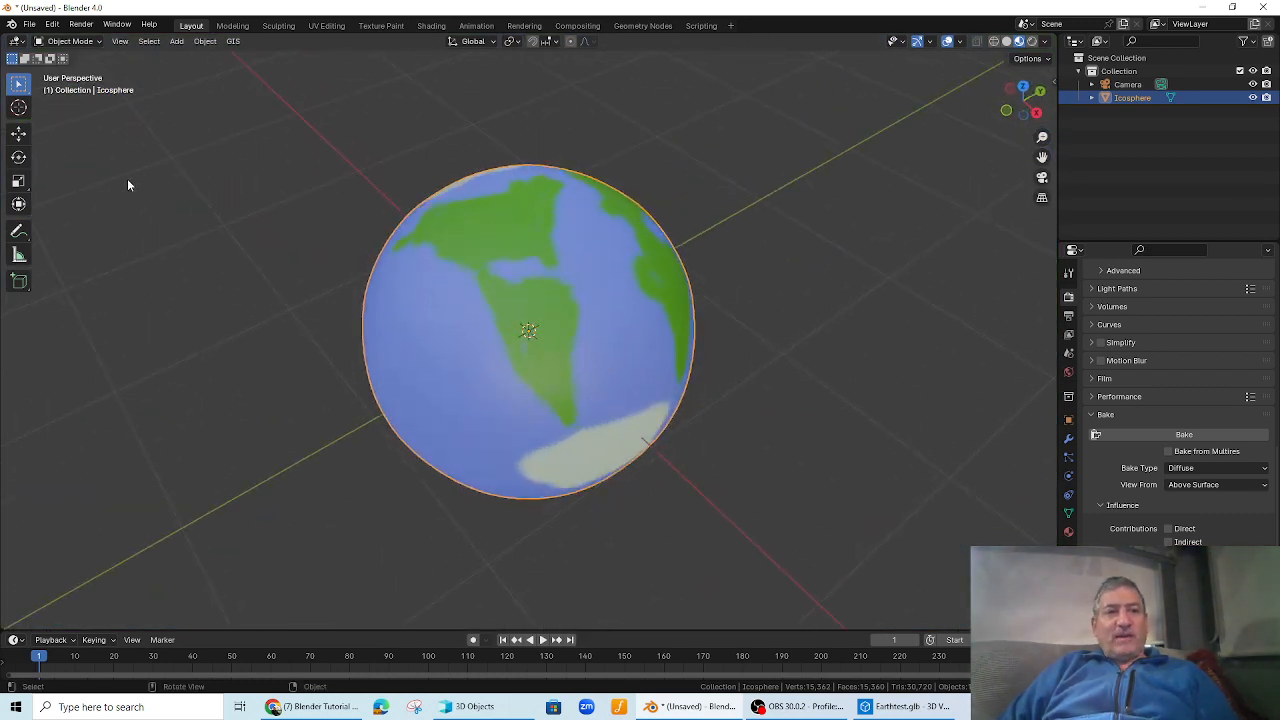
click(84, 42)
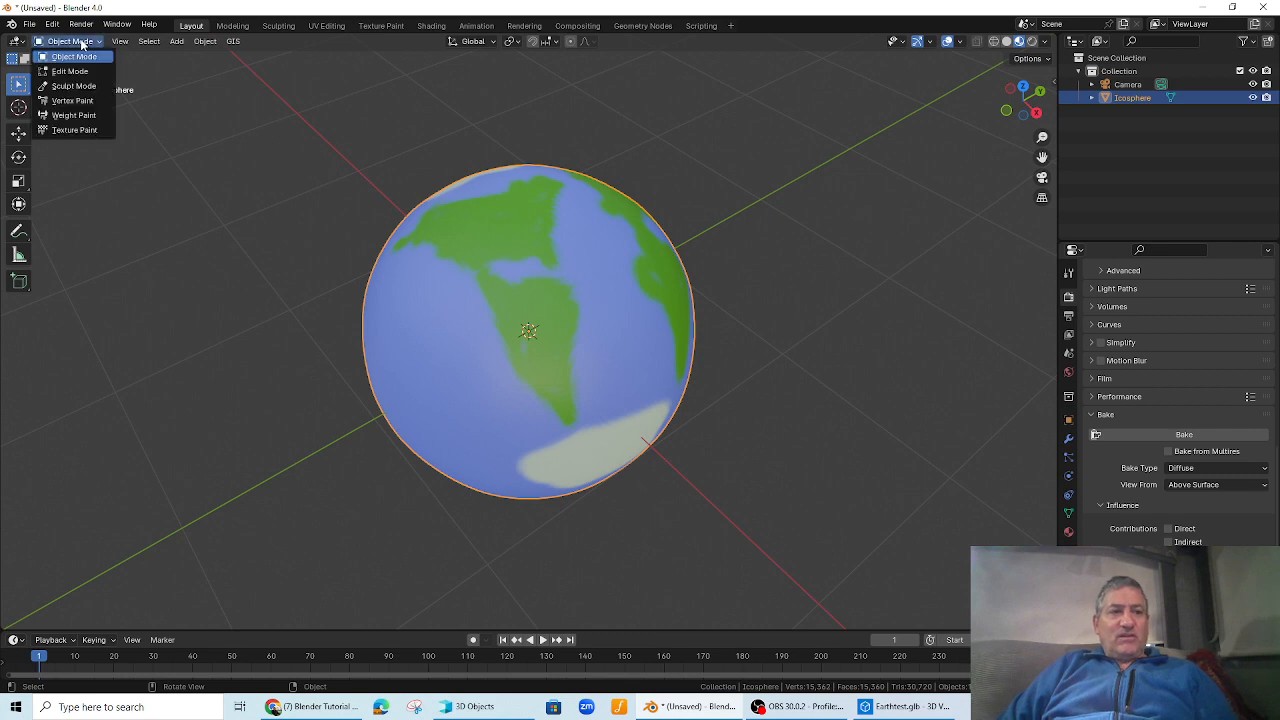
click(62, 104)
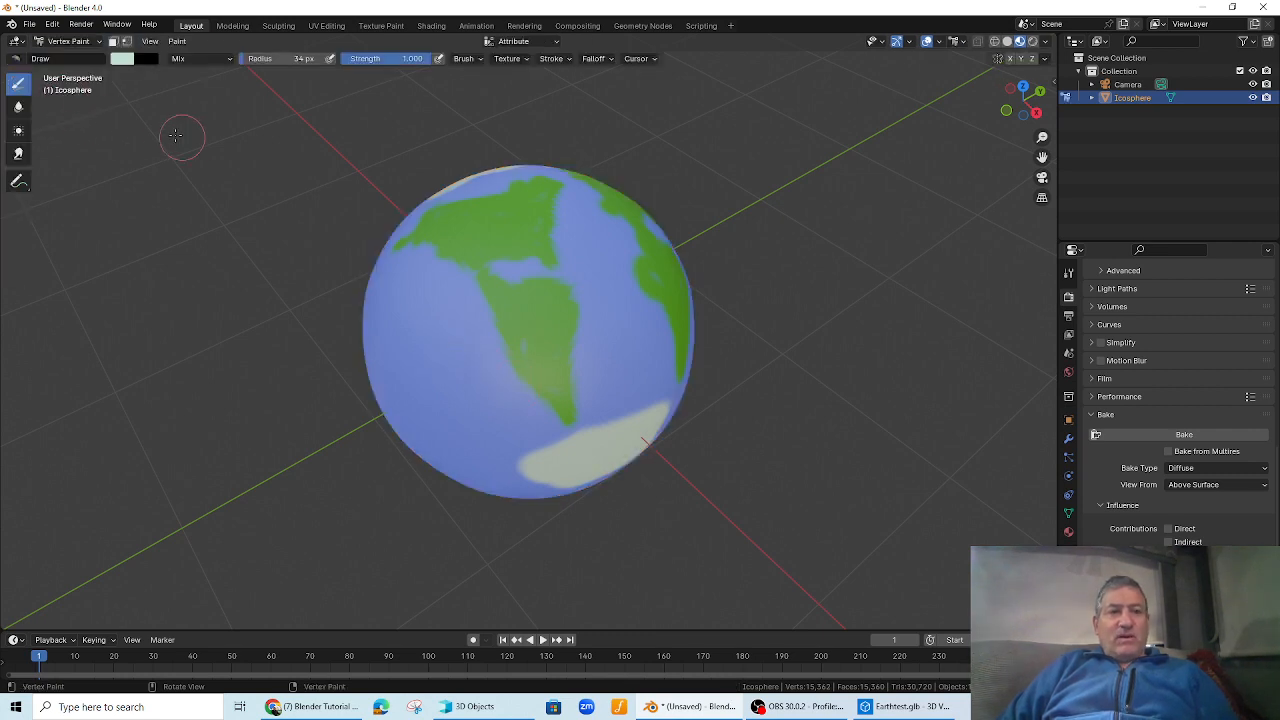
click(122, 59)
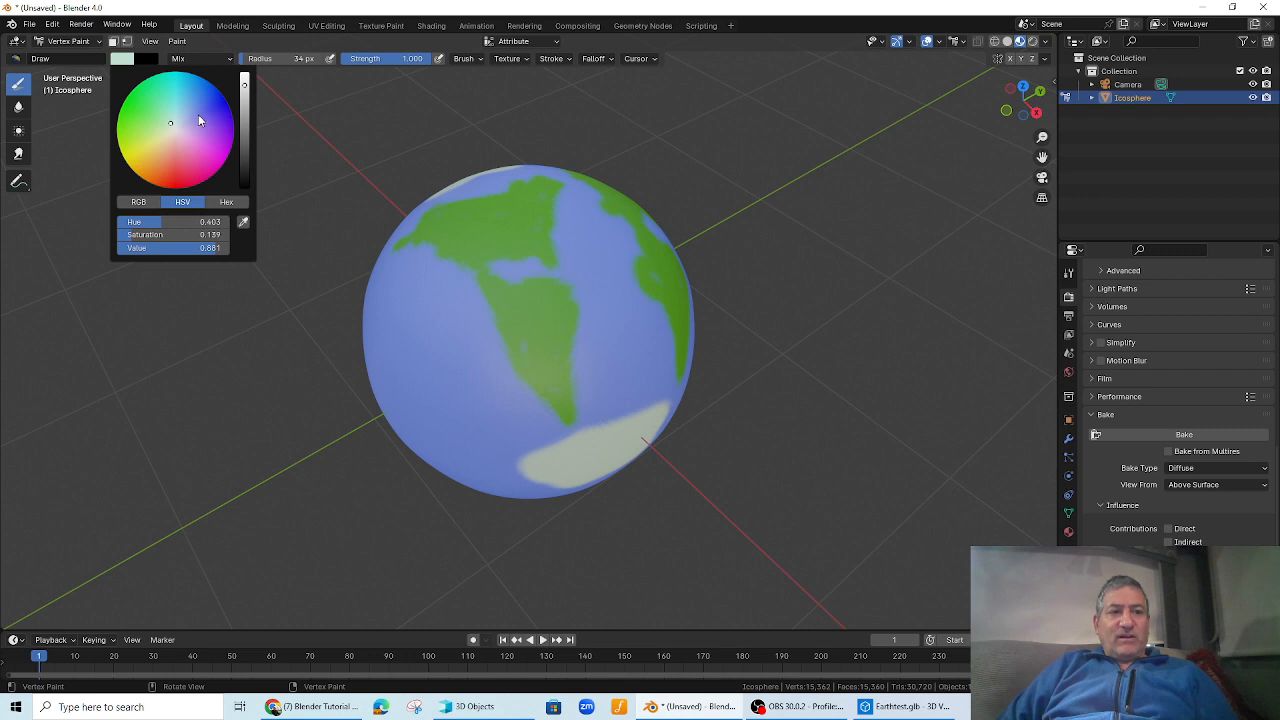
click(162, 153)
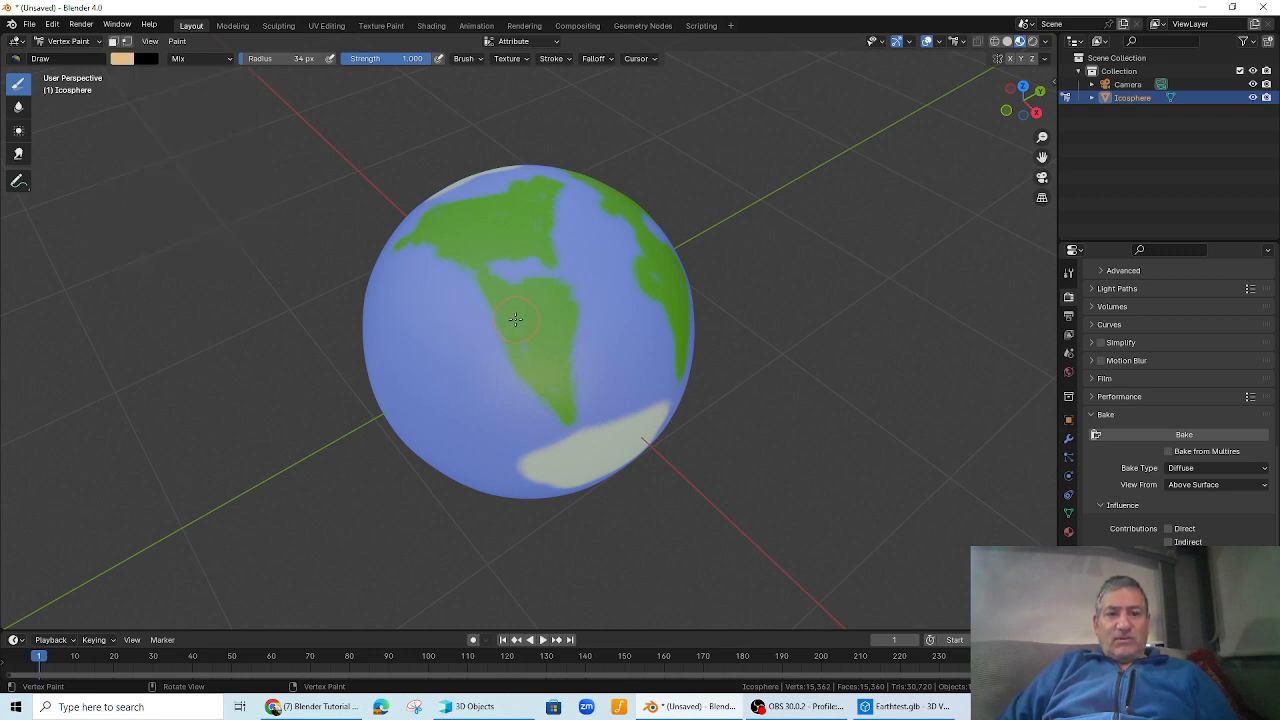
drag(515, 319, 529, 366)
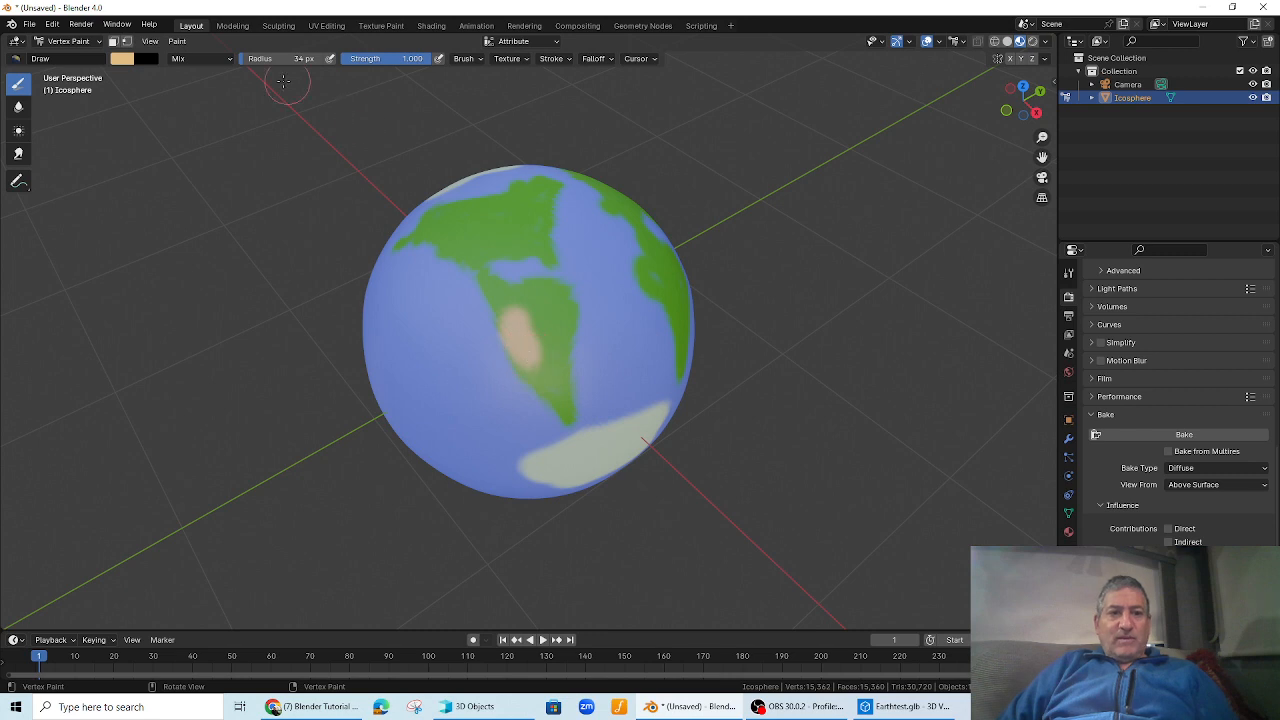
click(52, 24)
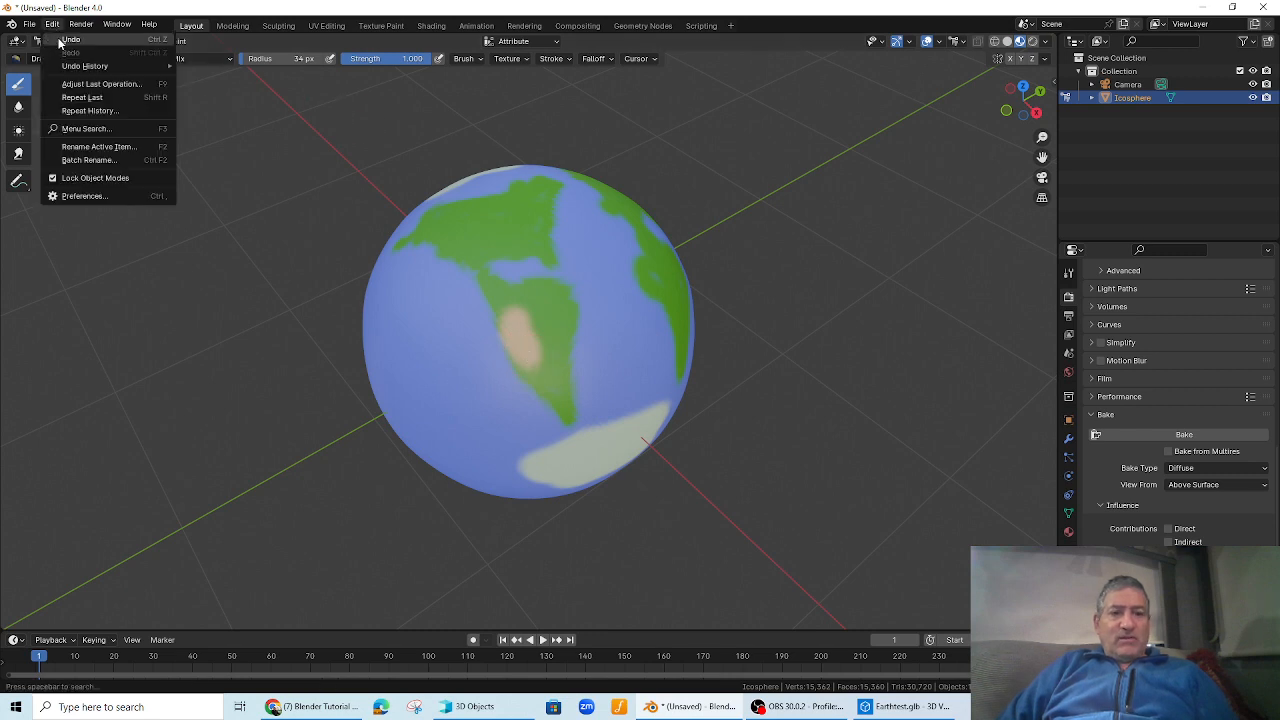
click(62, 40)
- Reduce the brush radius to 11 px and paint tan mountain ranges along western South America and across North America
scroll(598, 398, up, 4)
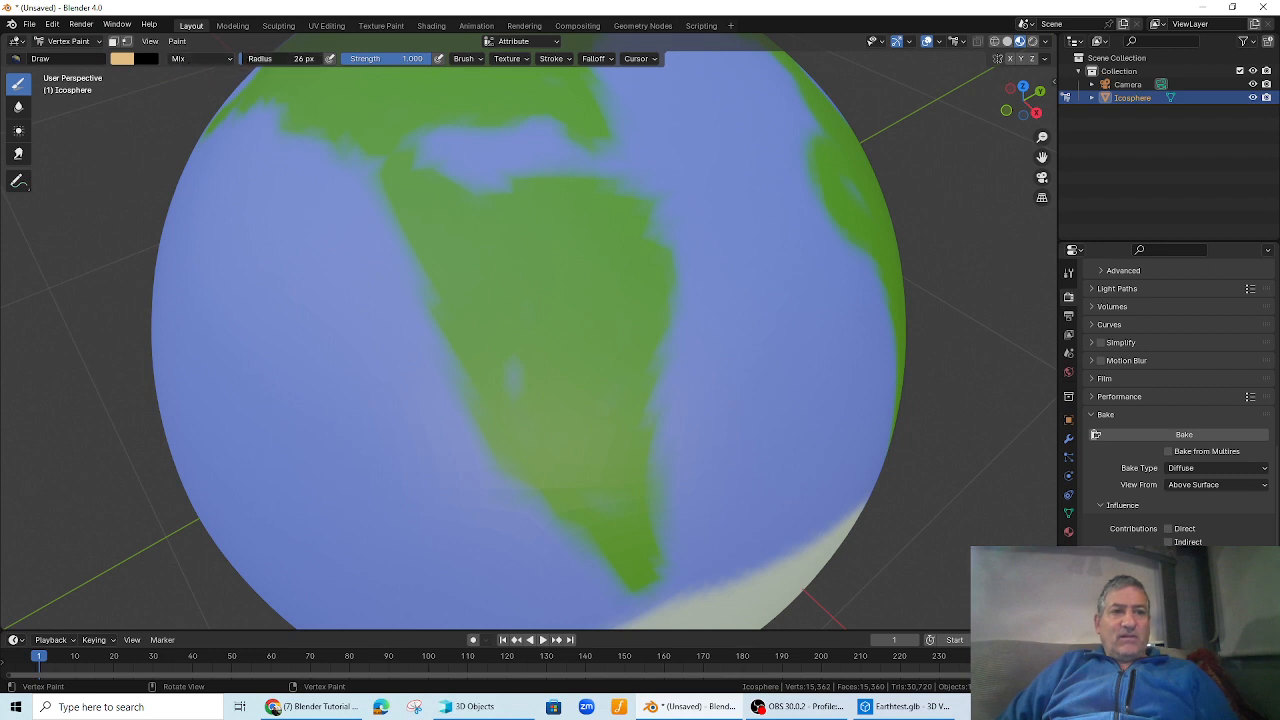
drag(281, 58, 279, 58)
drag(457, 266, 516, 388)
drag(538, 430, 558, 458)
mouse_move(561, 457)
middle_down()
mouse_move(590, 370)
mouse_move(609, 357)
mouse_move(586, 371)
mouse_move(600, 399)
middle_up()
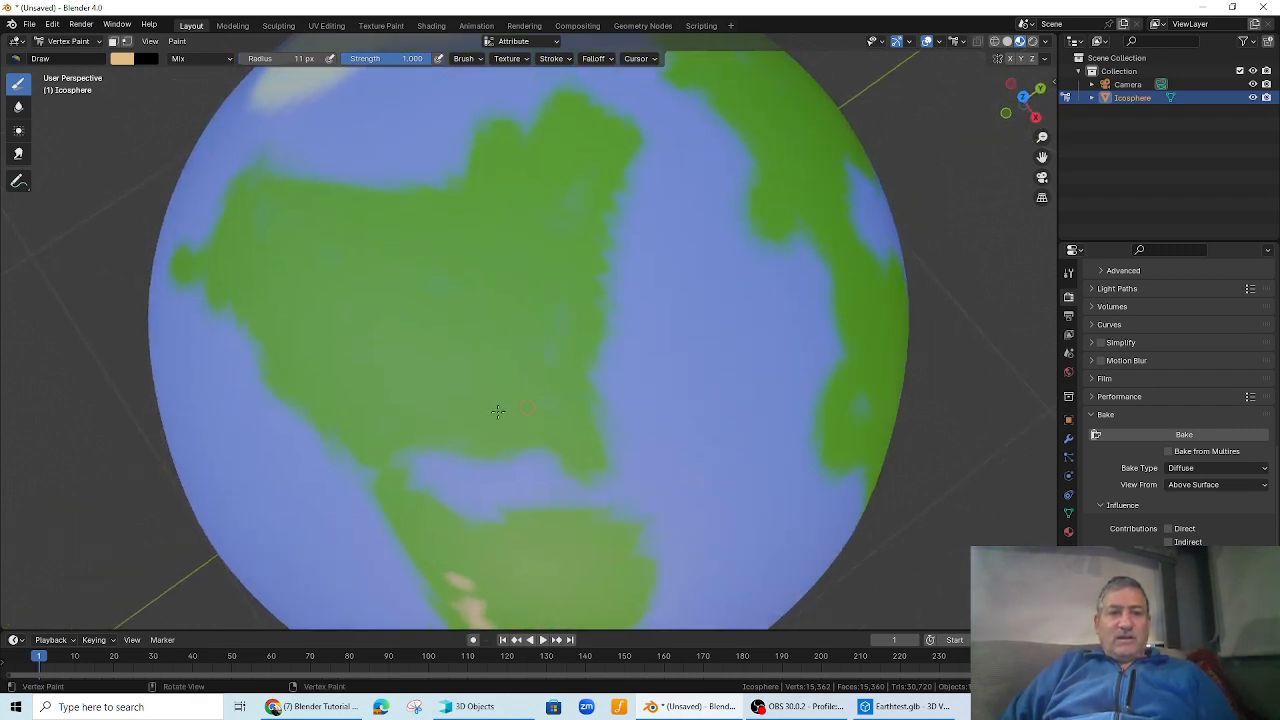
mouse_move(400, 410)
mouse_down()
mouse_move(504, 403)
mouse_move(440, 372)
mouse_move(486, 386)
mouse_move(350, 375)
mouse_move(282, 290)
mouse_move(298, 328)
mouse_up()
scroll(602, 232, down, 5)
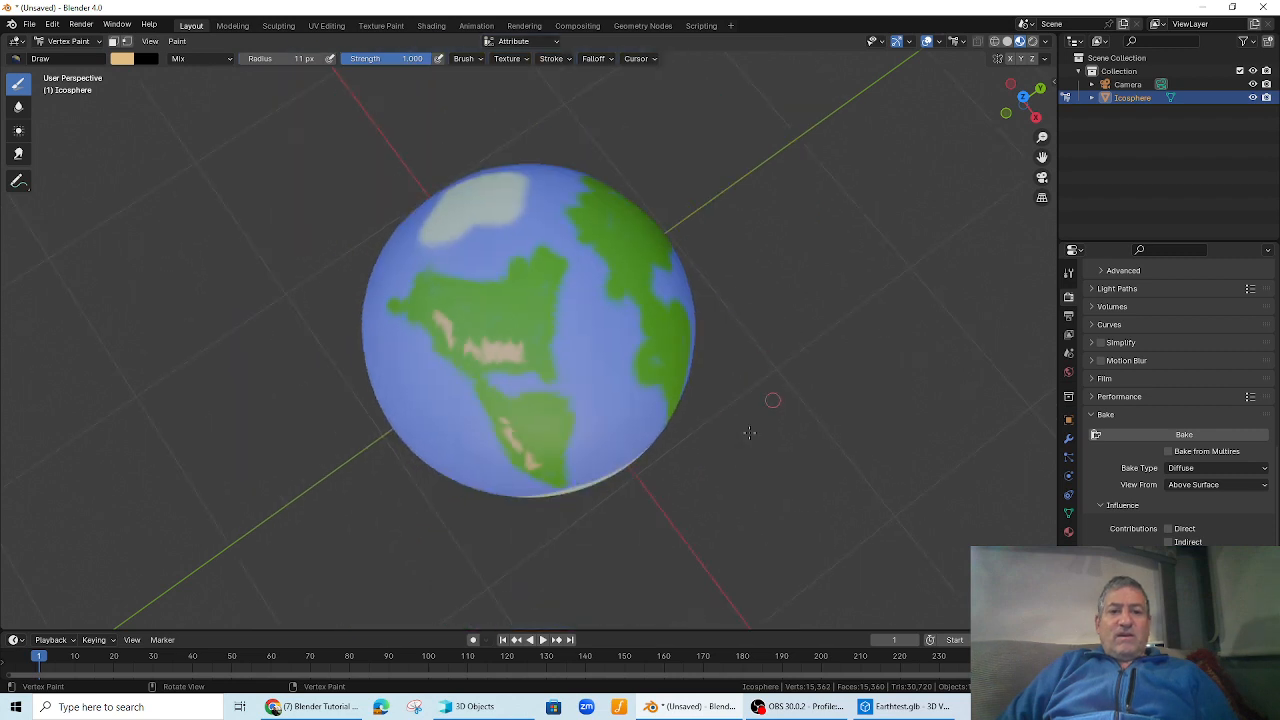
- Paint a small bright green island in the empty ocean and colour its centre yellow
middle_drag(770, 400, 611, 275)
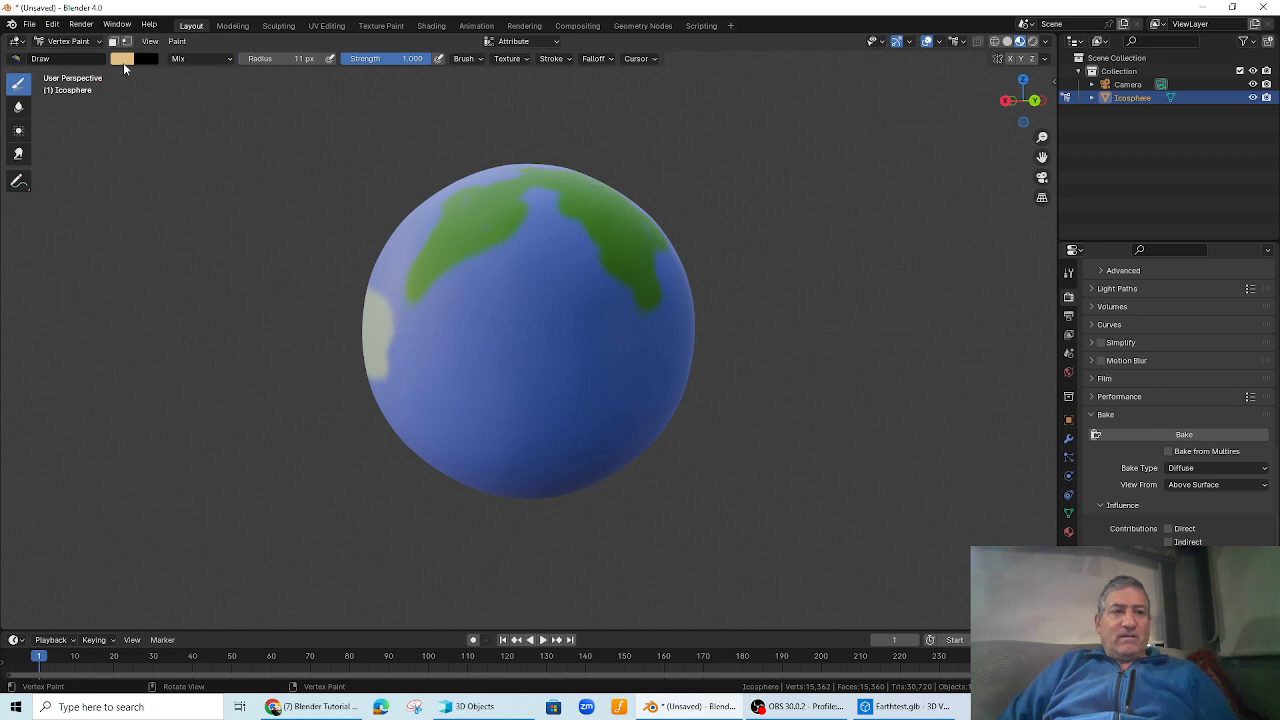
click(123, 60)
click(129, 130)
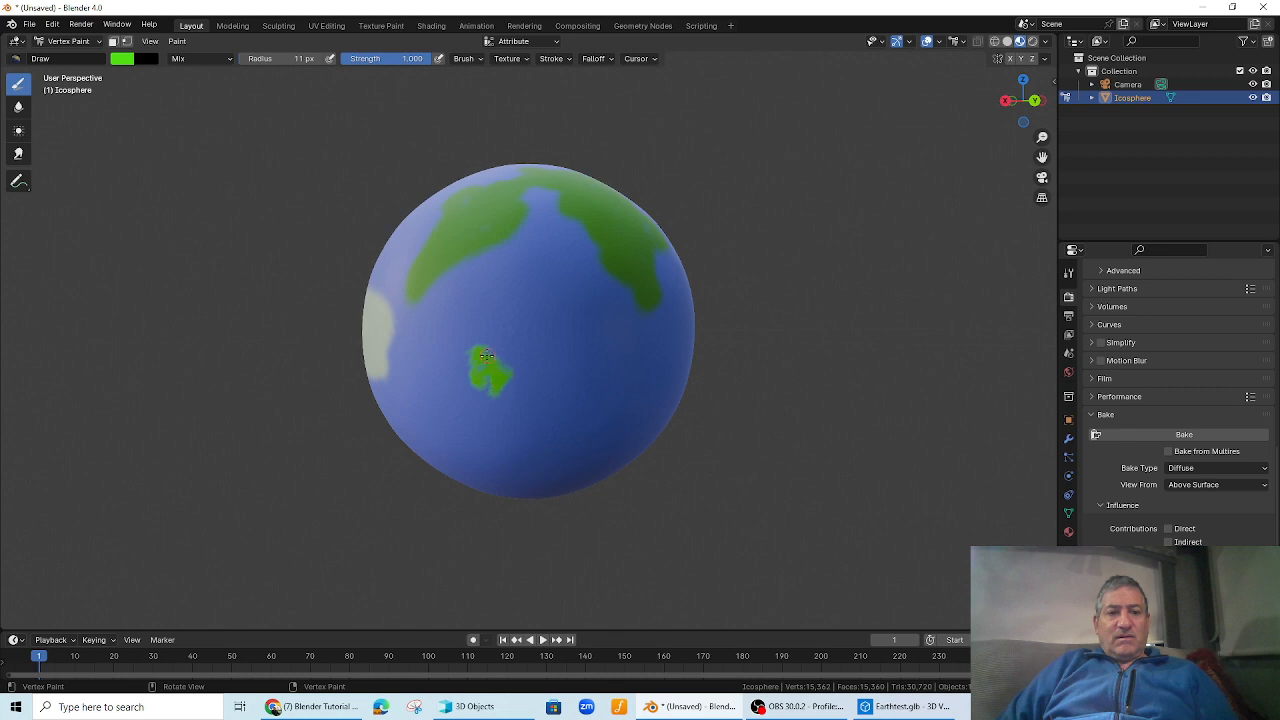
drag(457, 355, 485, 383)
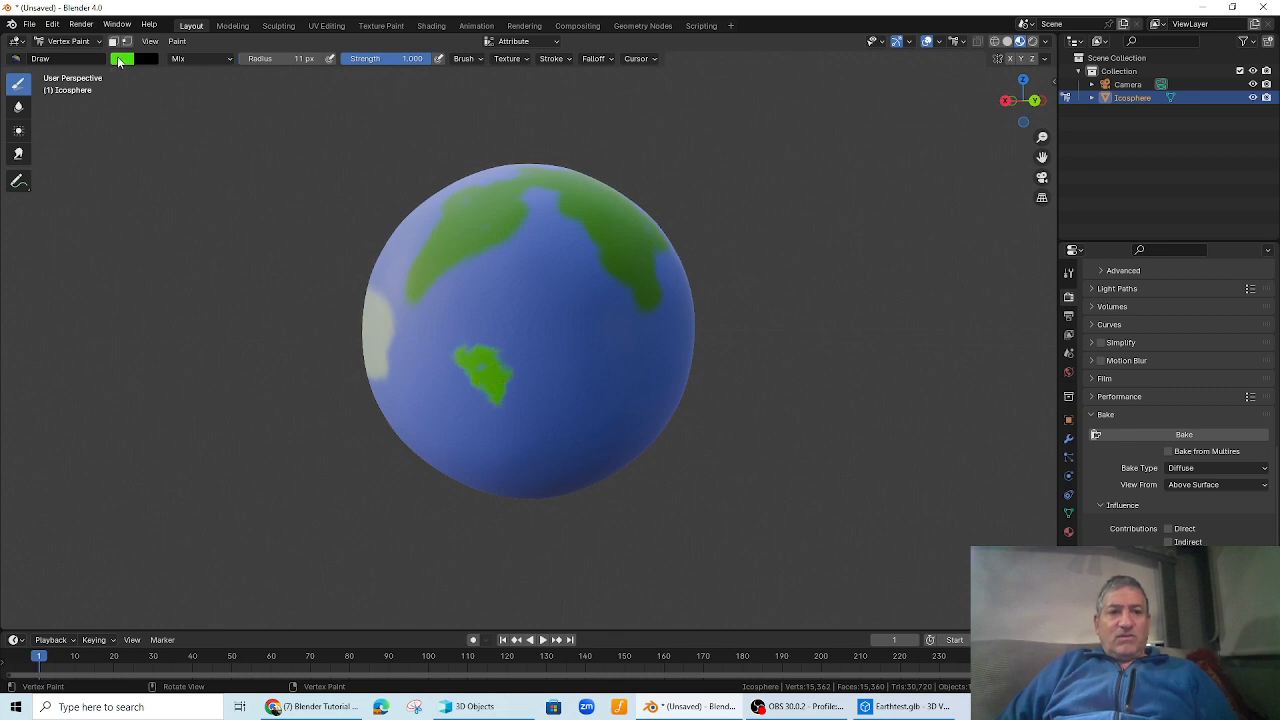
click(120, 60)
click(145, 160)
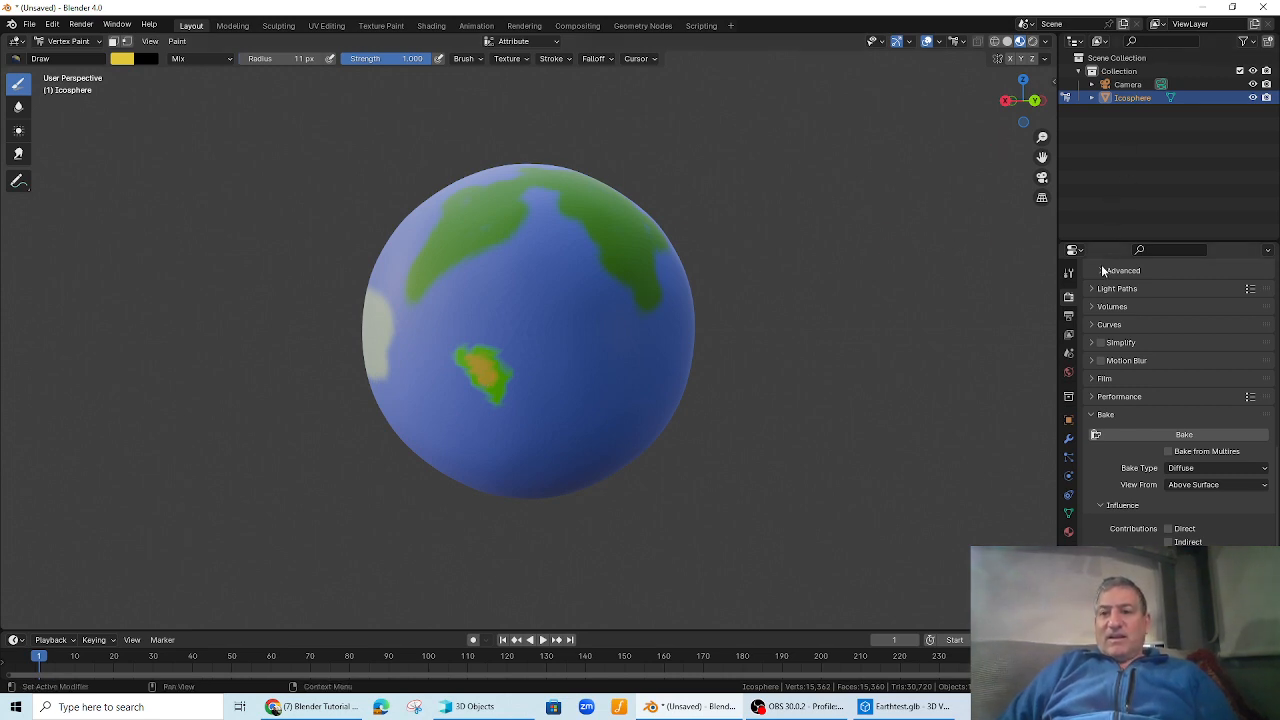
- Bake the repainted globe's diffuse colour and export it as glTF 2.0, overwriting Earthtest.glb in the 3D Objects folder
click(1168, 434)
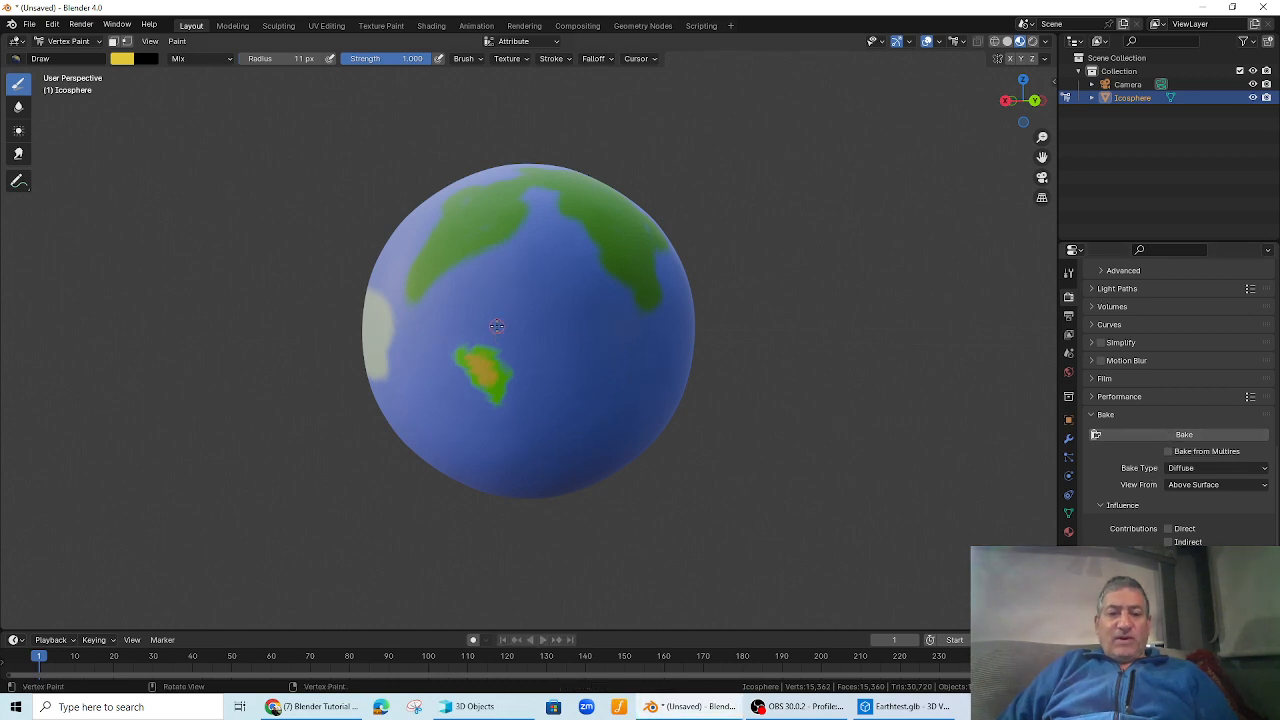
click(29, 23)
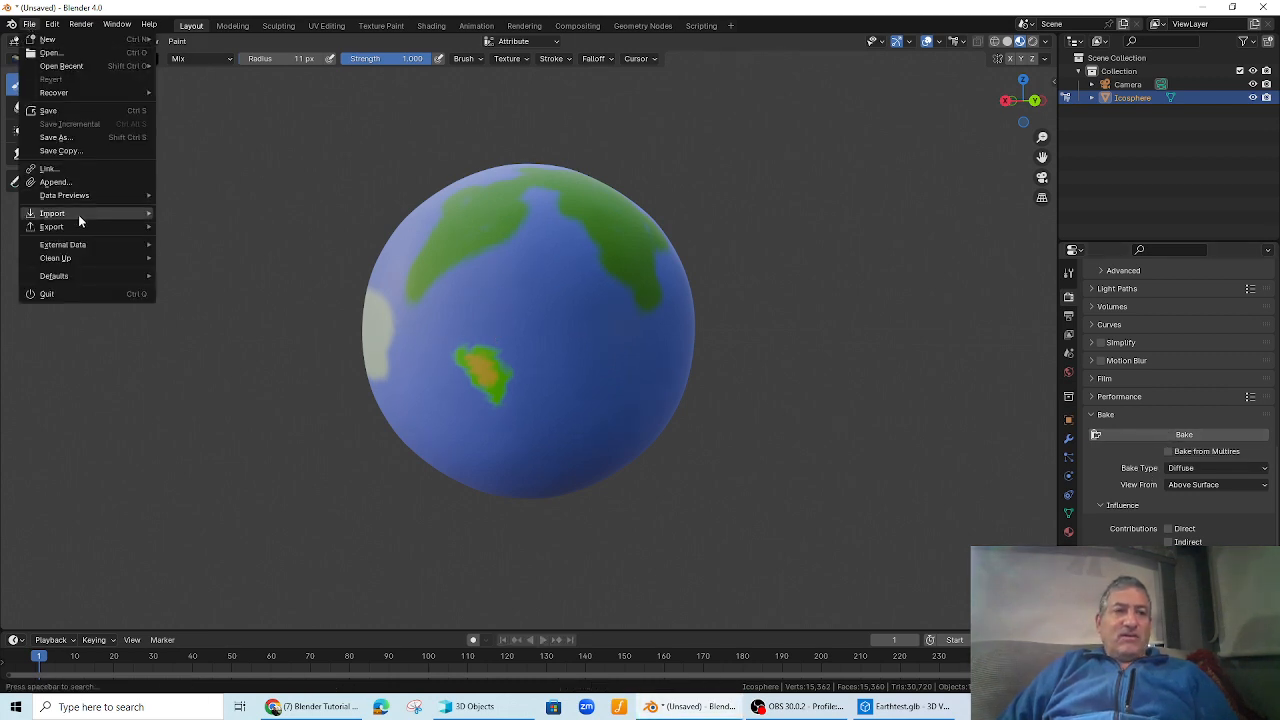
mouse_move(74, 228)
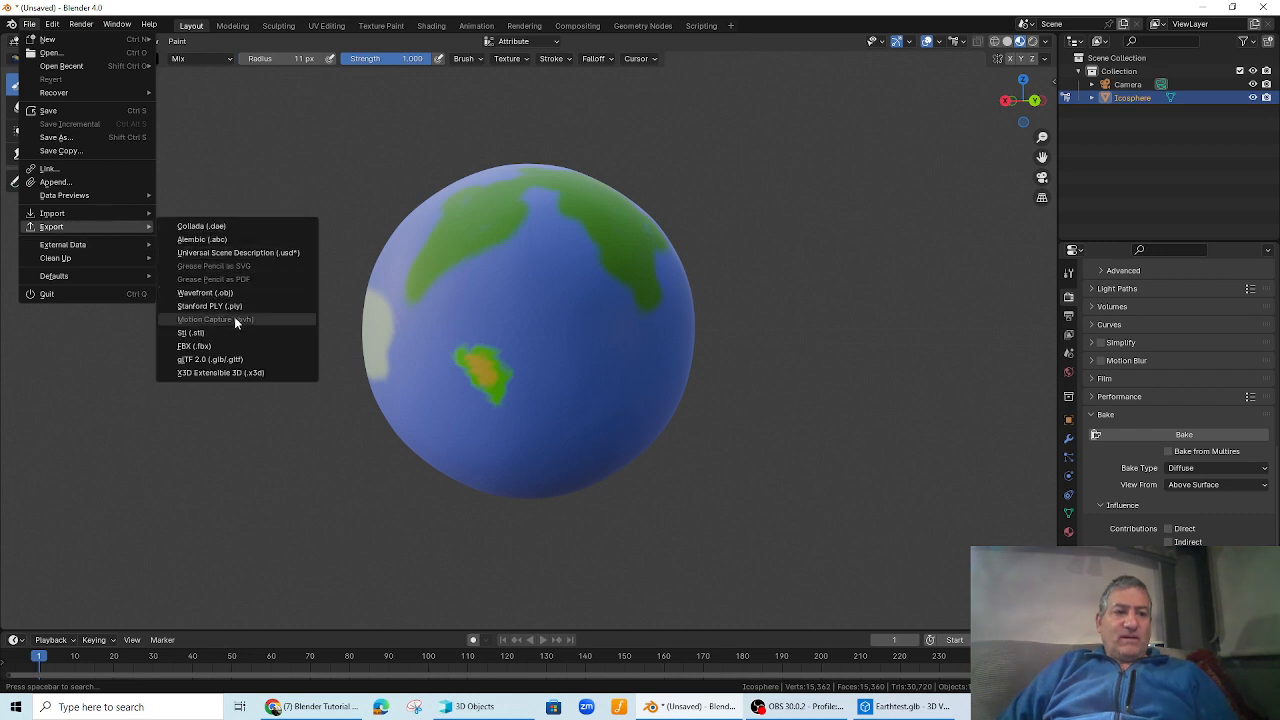
click(231, 358)
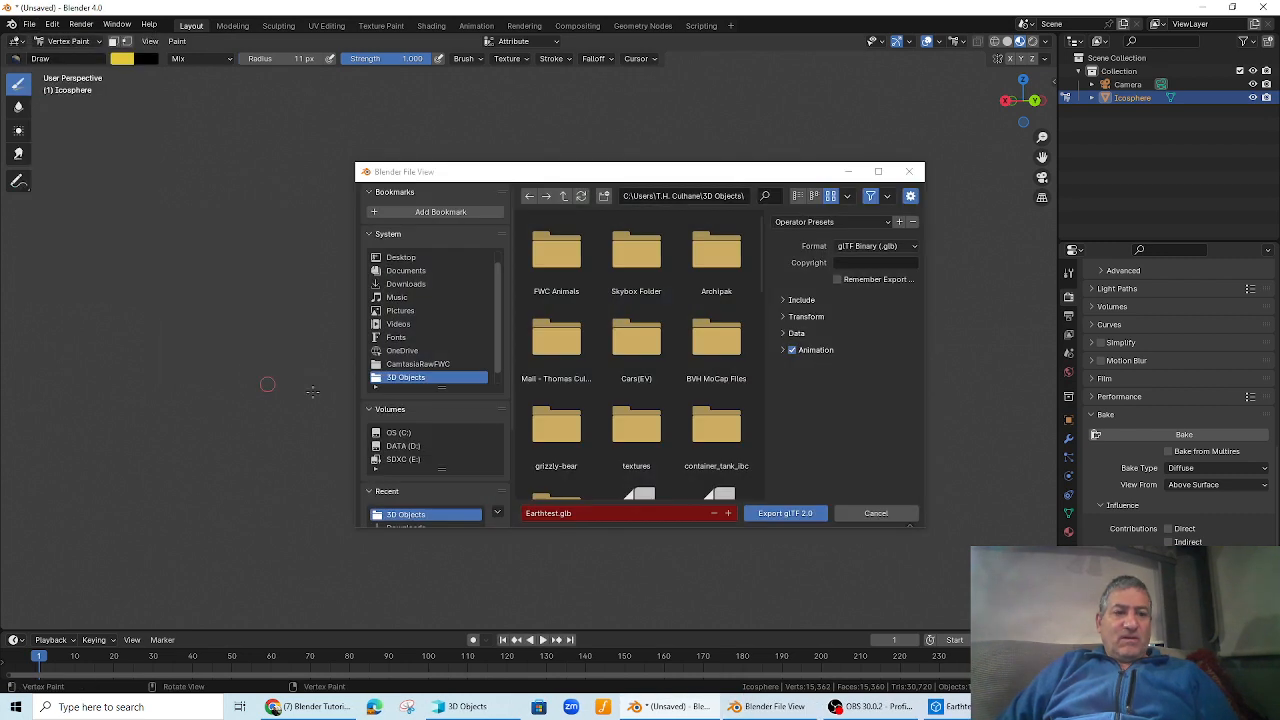
click(788, 514)
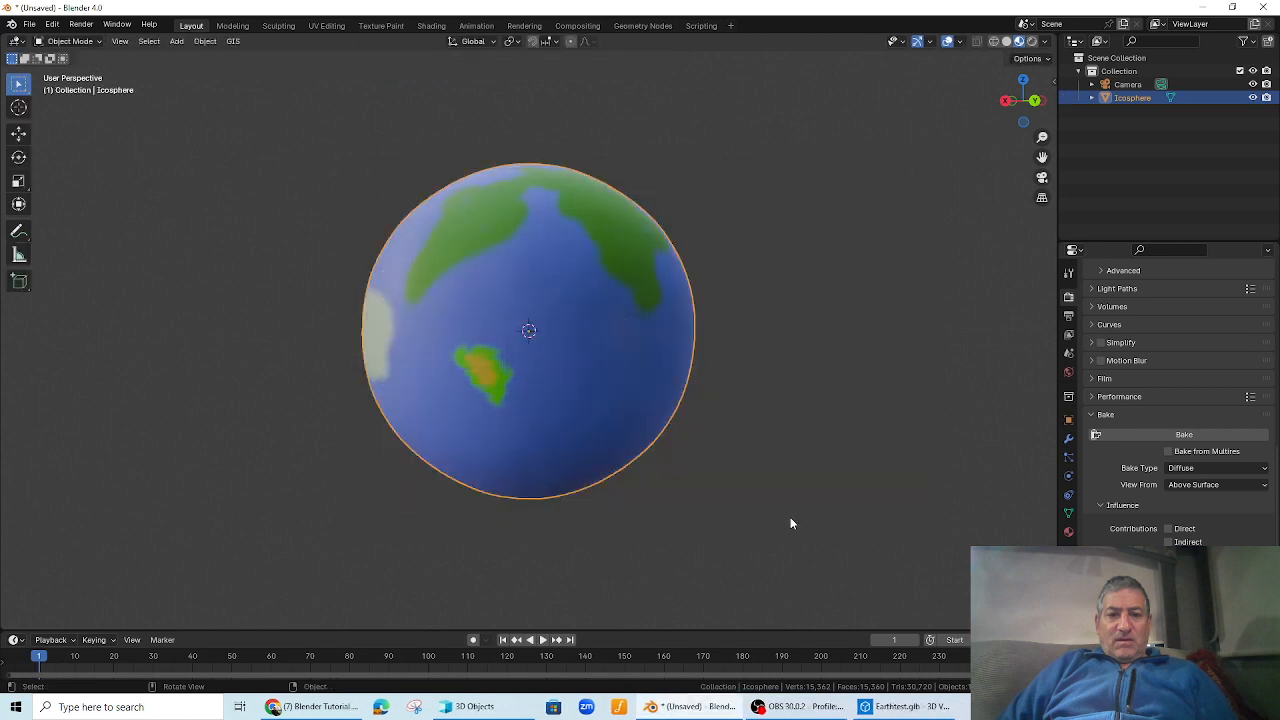
- Open the re-exported Earthtest.glb in 3D Viewer and examine the added mountains and island up close
click(470, 706)
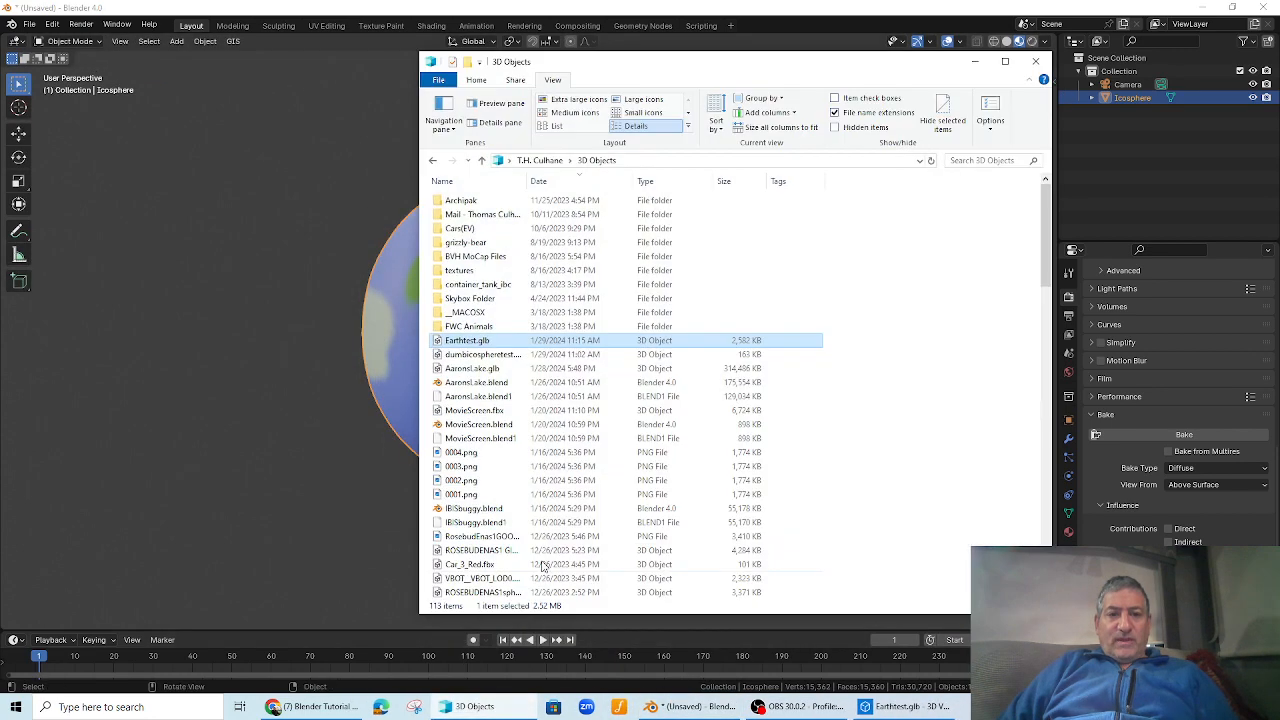
double_click(455, 341)
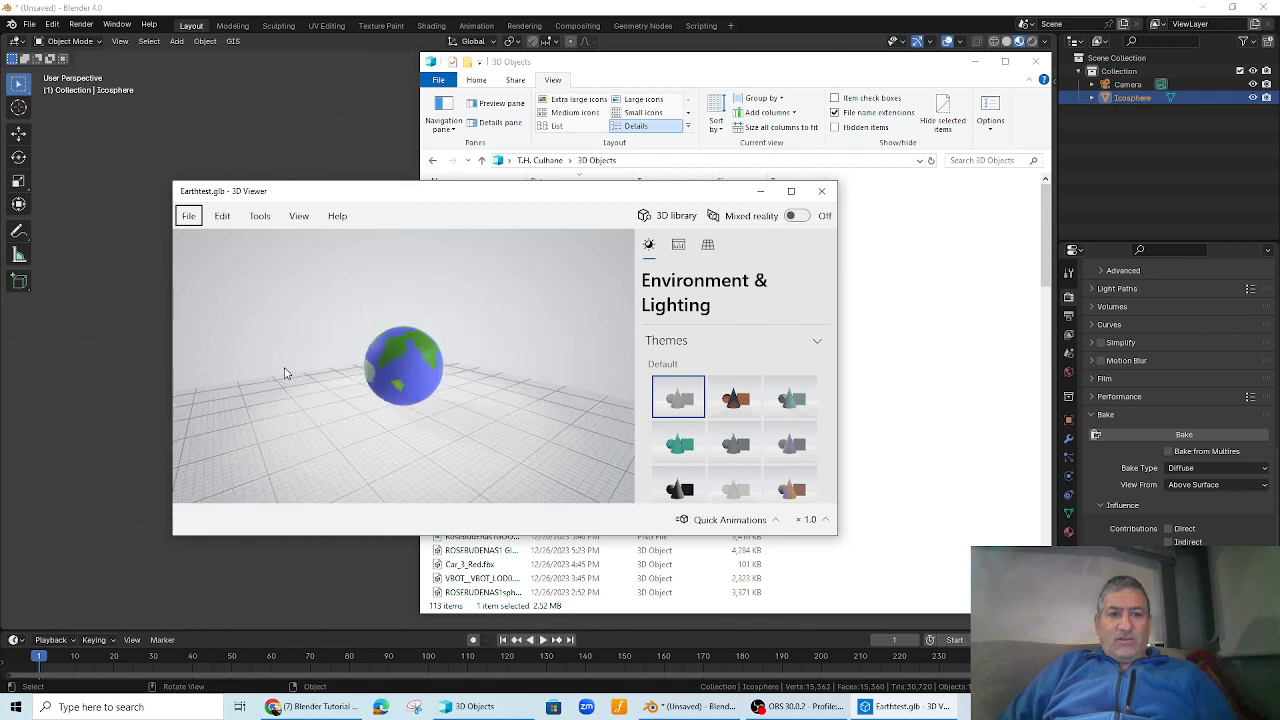
scroll(283, 371, up, 10)
drag(330, 362, 543, 306)
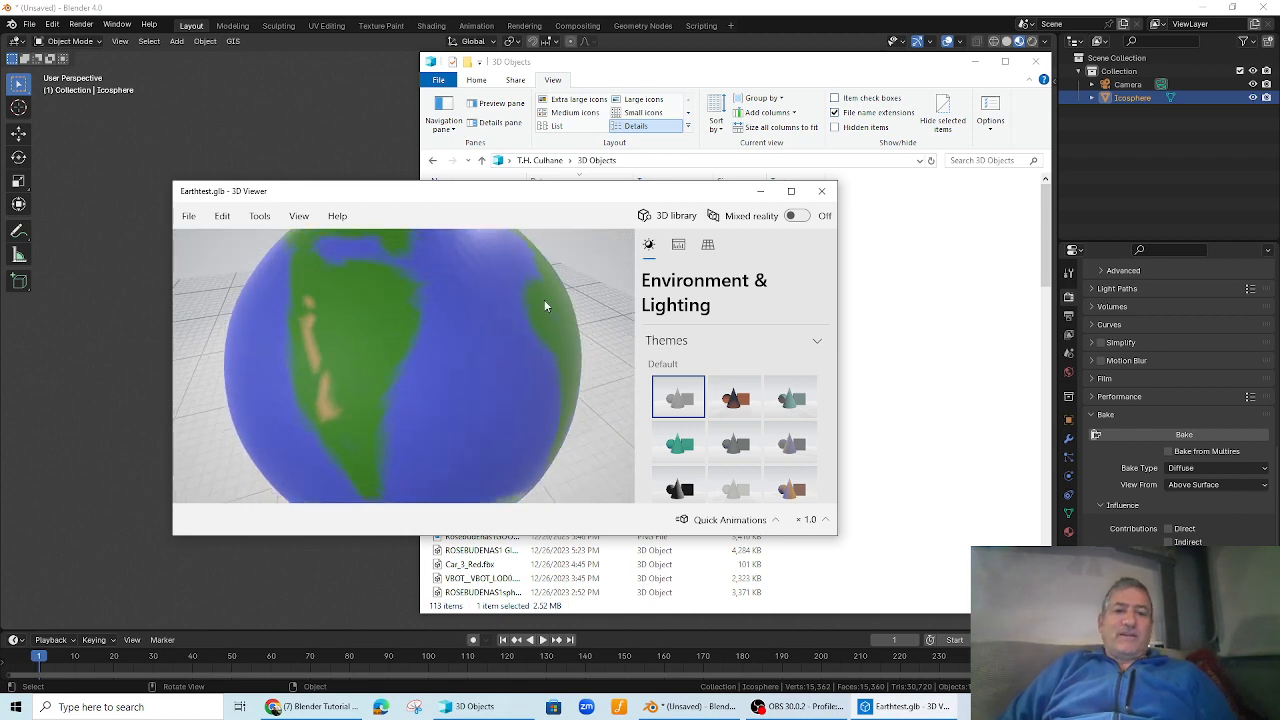
click(763, 74)
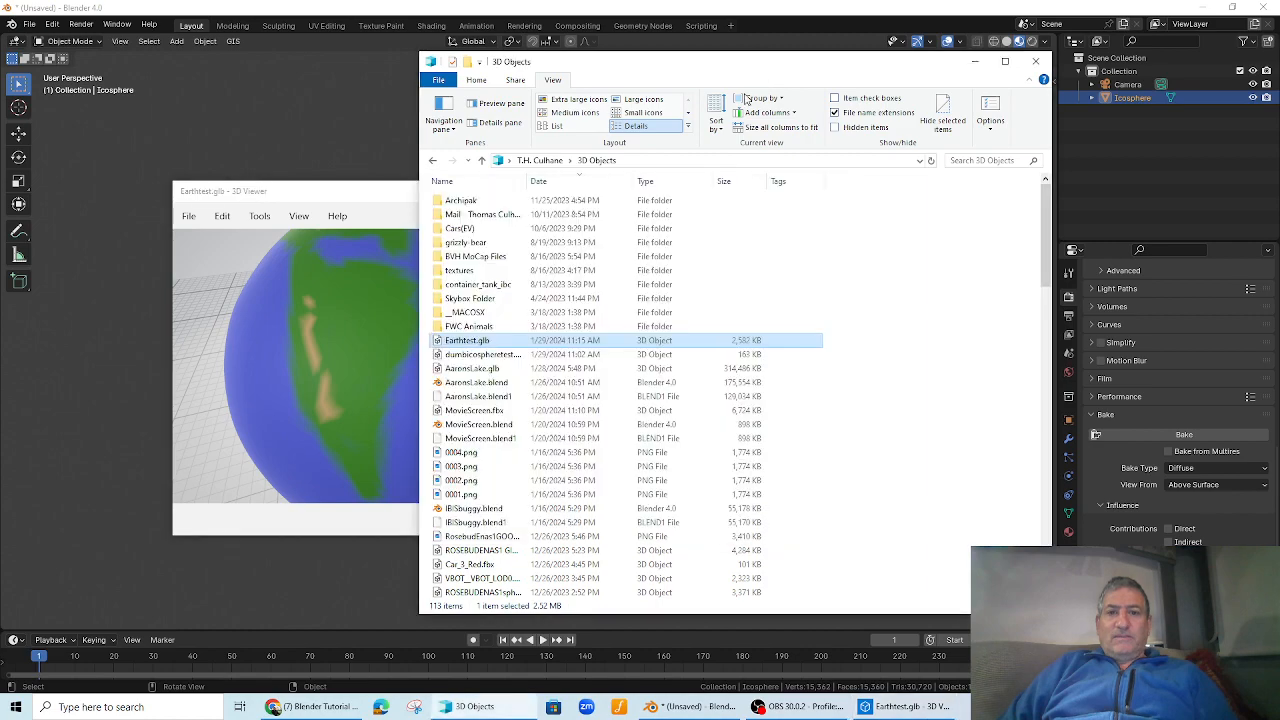
click(800, 707)
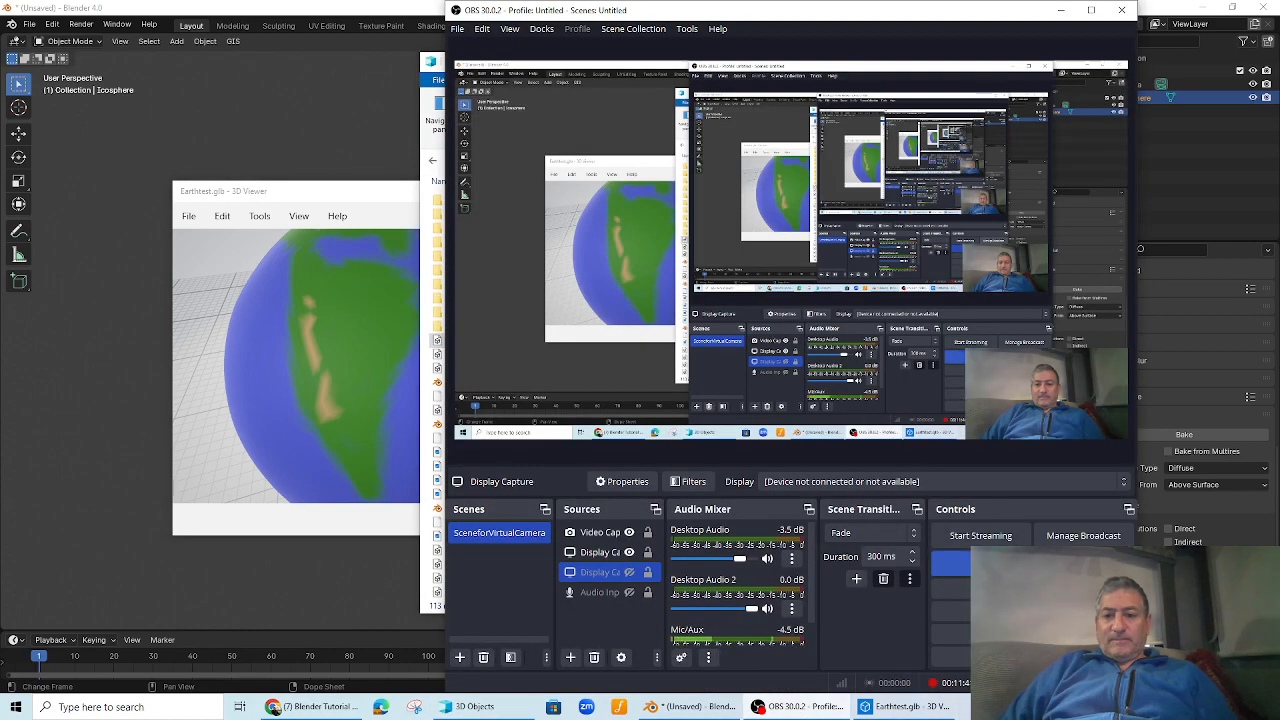